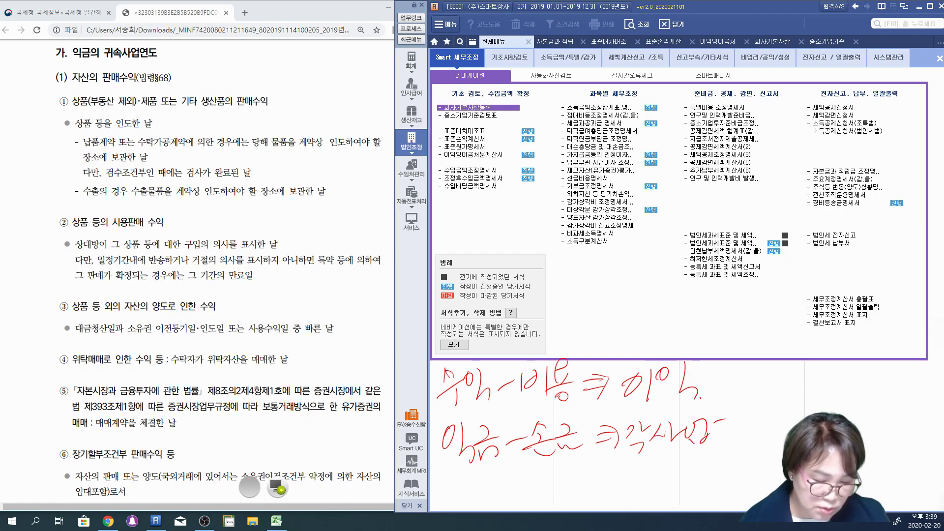
# Complete the handwritten formula beginning 익금 - 손금 with the words 각사업연도 소득금액 below the tax form list
pyautogui.moveTo(736, 418); pyautogui.dragTo(740, 442)
pyautogui.moveTo(745, 422)
pyautogui.mouseDown()
pyautogui.moveTo(813, 411)
pyautogui.moveTo(862, 418)
pyautogui.mouseUp()
pyautogui.moveTo(875, 414)
pyautogui.mouseDown()
pyautogui.moveTo(876, 428)
pyautogui.moveTo(883, 419)
pyautogui.mouseUp()
pyautogui.moveTo(887, 410); pyautogui.dragTo(886, 427)
pyautogui.moveTo(878, 433); pyautogui.dragTo(879, 447)
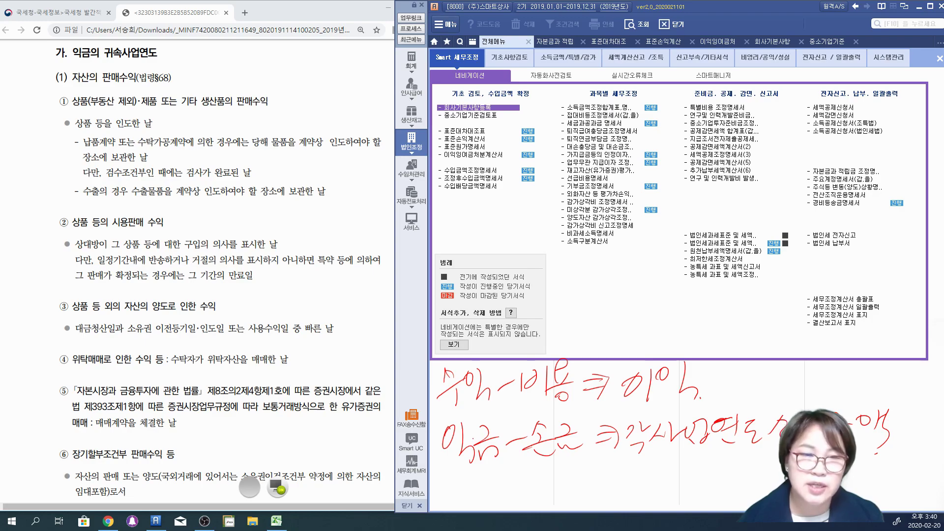
# Rule lines between the two handwritten formulas, circle and underline 익금 and 손금, and circle the 수익 - 비용 formula
pyautogui.moveTo(457, 416); pyautogui.dragTo(708, 414)
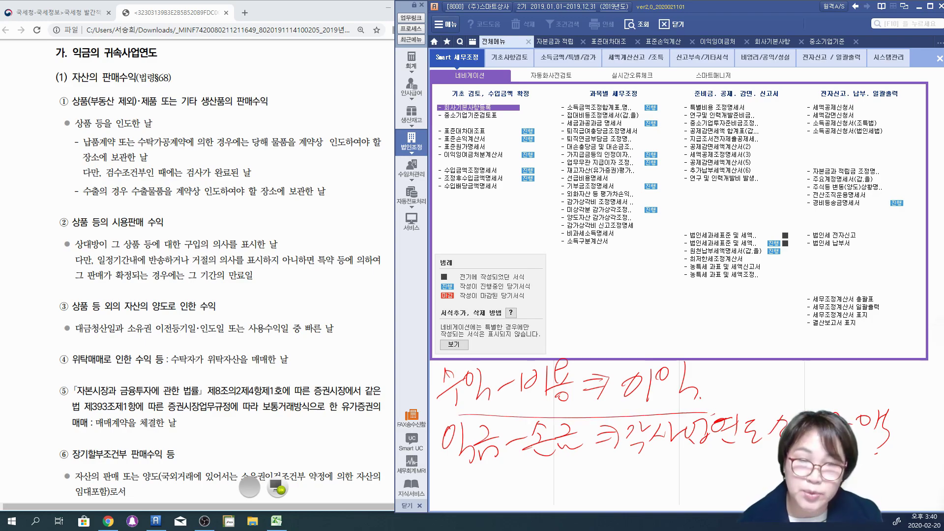
pyautogui.moveTo(506, 472)
pyautogui.mouseDown()
pyautogui.moveTo(487, 478)
pyautogui.moveTo(497, 459)
pyautogui.moveTo(489, 482)
pyautogui.mouseUp()
pyautogui.moveTo(573, 467)
pyautogui.mouseDown()
pyautogui.moveTo(533, 465)
pyautogui.moveTo(565, 467)
pyautogui.mouseUp()
pyautogui.moveTo(426, 471); pyautogui.dragTo(492, 469)
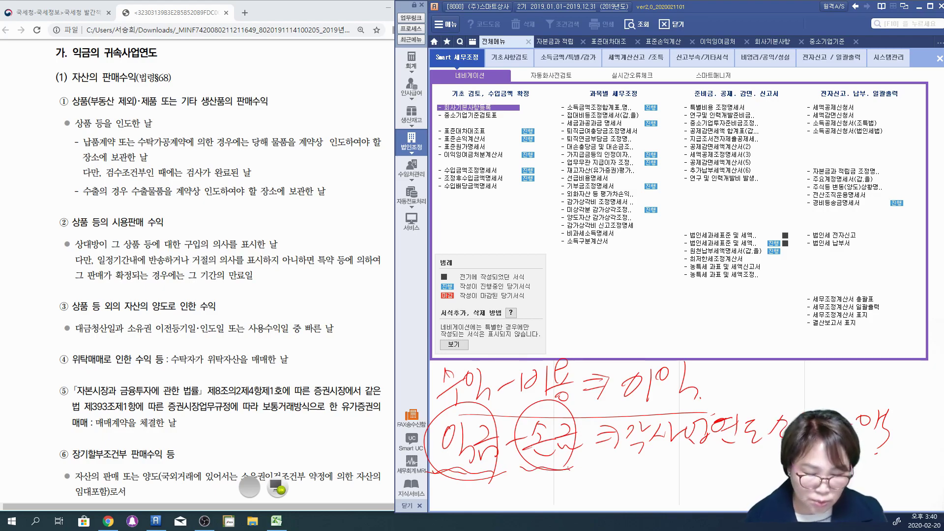
pyautogui.moveTo(435, 411); pyautogui.dragTo(690, 410)
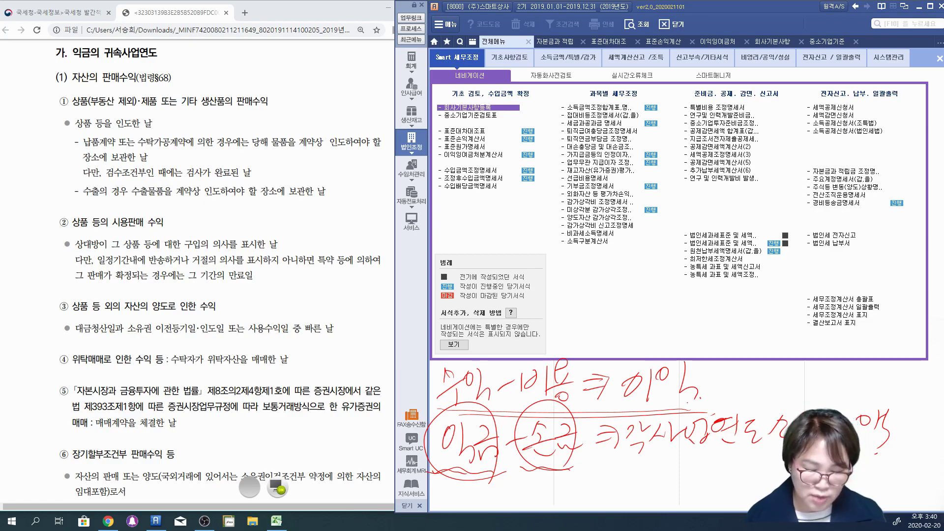
pyautogui.moveTo(455, 414)
pyautogui.mouseDown()
pyautogui.moveTo(536, 340)
pyautogui.moveTo(711, 400)
pyautogui.moveTo(627, 412)
pyautogui.mouseUp()
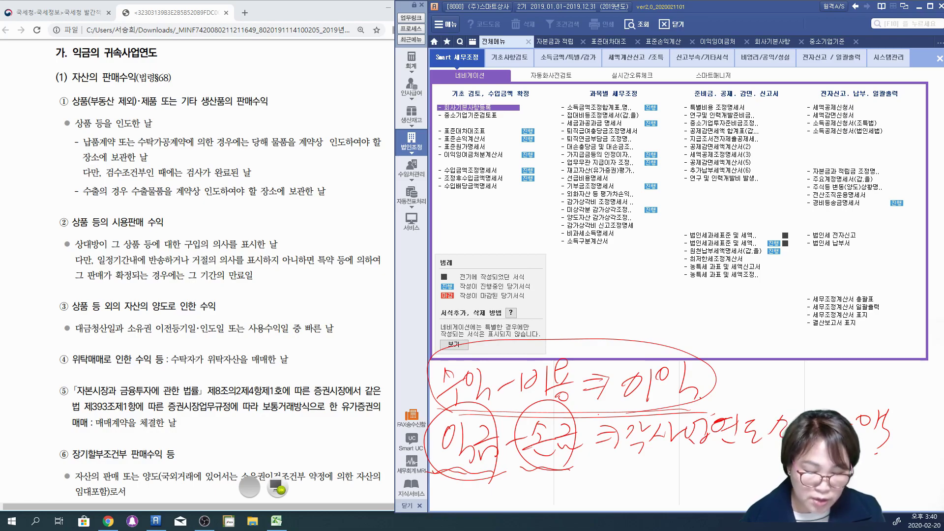
# Underline 익금 - 손금, write ± beneath it, and underline 각사업연도 소득금액 in the handwritten formula
pyautogui.moveTo(430, 477); pyautogui.dragTo(553, 464)
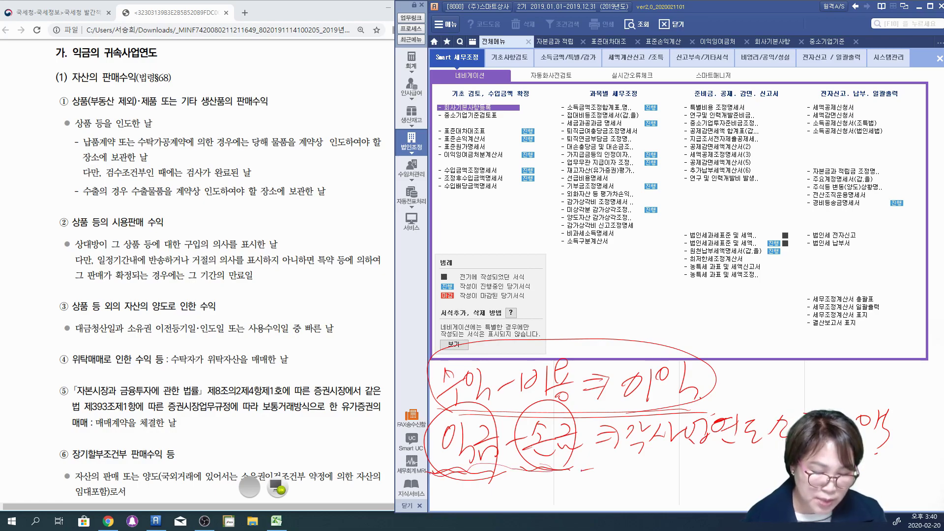
pyautogui.moveTo(583, 472); pyautogui.dragTo(579, 482)
pyautogui.moveTo(570, 484); pyautogui.dragTo(606, 483)
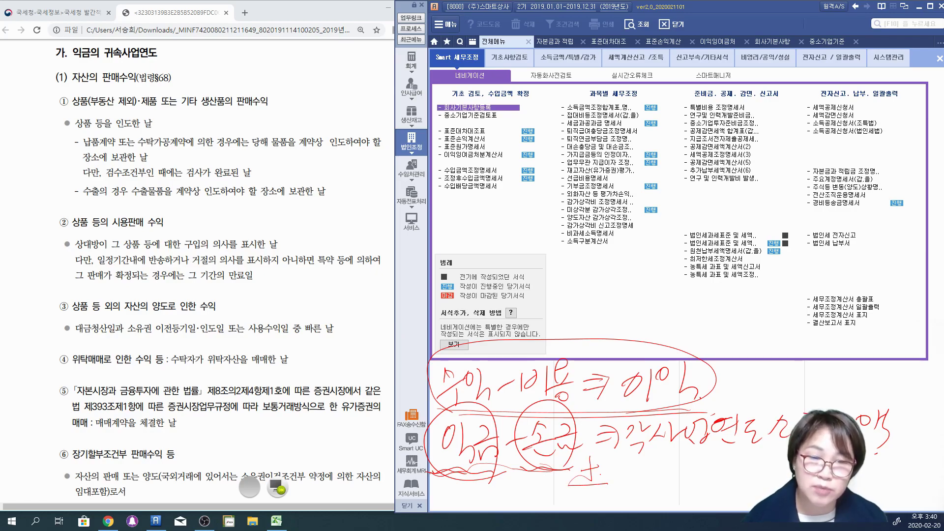
pyautogui.moveTo(630, 458); pyautogui.dragTo(802, 455)
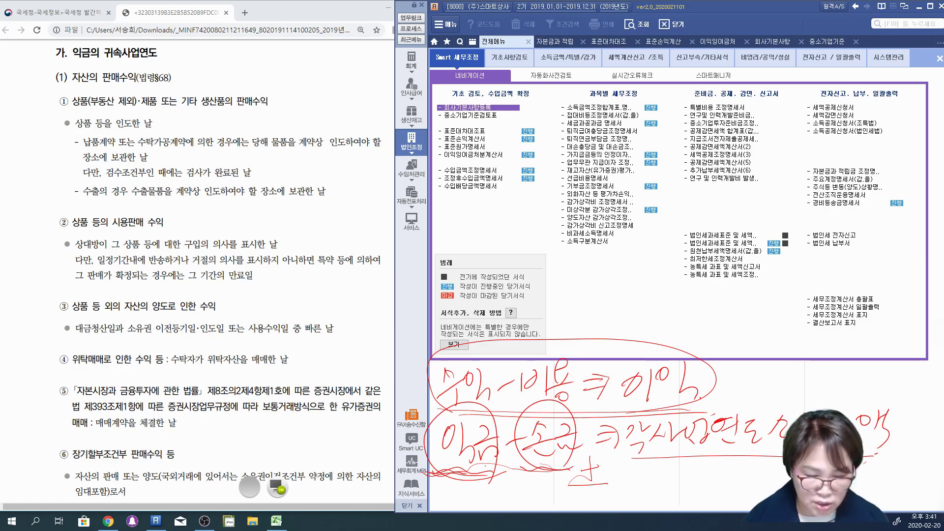
# Outline the 수입금액 forms, label them 익금, mark 수입금액조정명세서 and 조정후수입금액명세서, and clear all pen annotations
pyautogui.moveTo(547, 160)
pyautogui.mouseDown()
pyautogui.moveTo(493, 162)
pyautogui.moveTo(424, 206)
pyautogui.moveTo(558, 169)
pyautogui.moveTo(516, 157)
pyautogui.mouseUp()
pyautogui.moveTo(442, 211)
pyautogui.mouseDown()
pyautogui.moveTo(430, 225)
pyautogui.moveTo(443, 216)
pyautogui.mouseUp()
pyautogui.moveTo(450, 209)
pyautogui.mouseDown()
pyautogui.moveTo(447, 238)
pyautogui.moveTo(476, 227)
pyautogui.moveTo(484, 239)
pyautogui.mouseUp()
pyautogui.moveTo(485, 249)
pyautogui.mouseDown()
pyautogui.moveTo(430, 254)
pyautogui.moveTo(492, 270)
pyautogui.mouseUp()
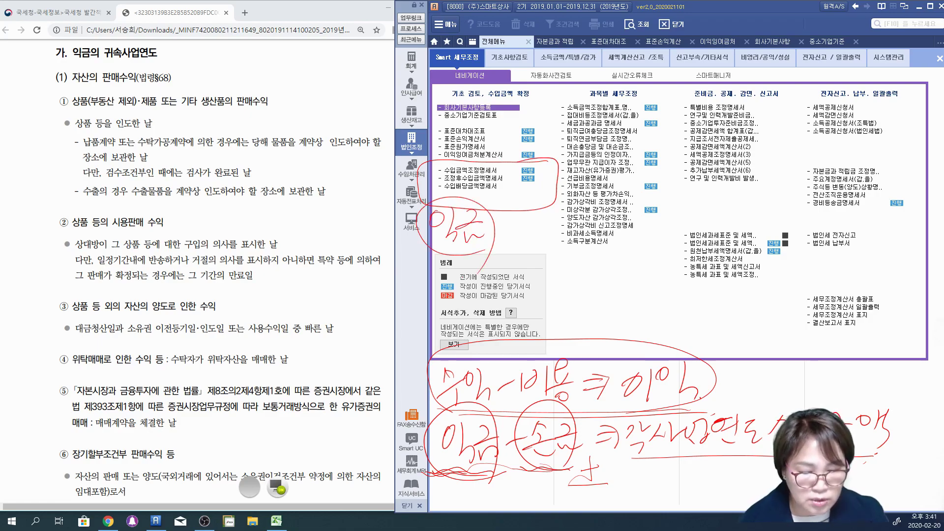
pyautogui.moveTo(564, 170)
pyautogui.mouseDown()
pyautogui.moveTo(550, 232)
pyautogui.moveTo(530, 238)
pyautogui.mouseUp()
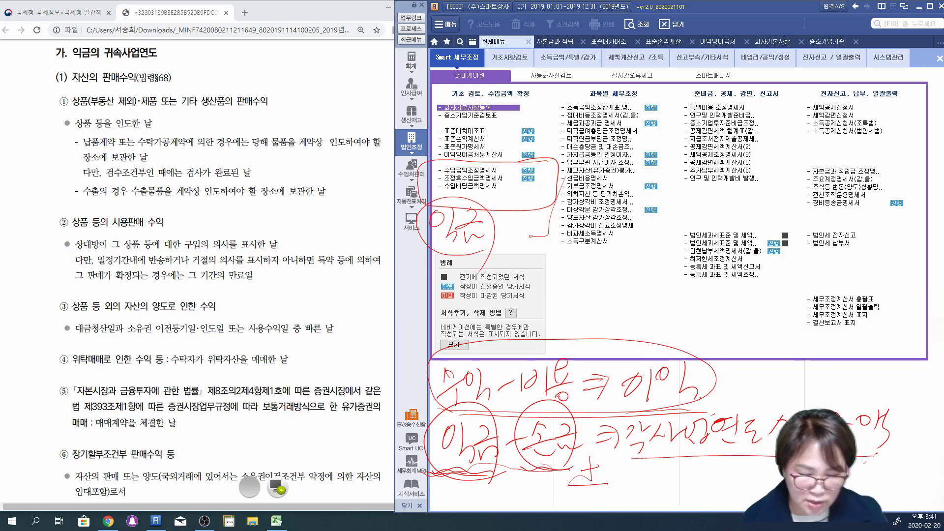
pyautogui.moveTo(432, 176); pyautogui.dragTo(542, 173)
pyautogui.moveTo(453, 184); pyautogui.dragTo(550, 180)
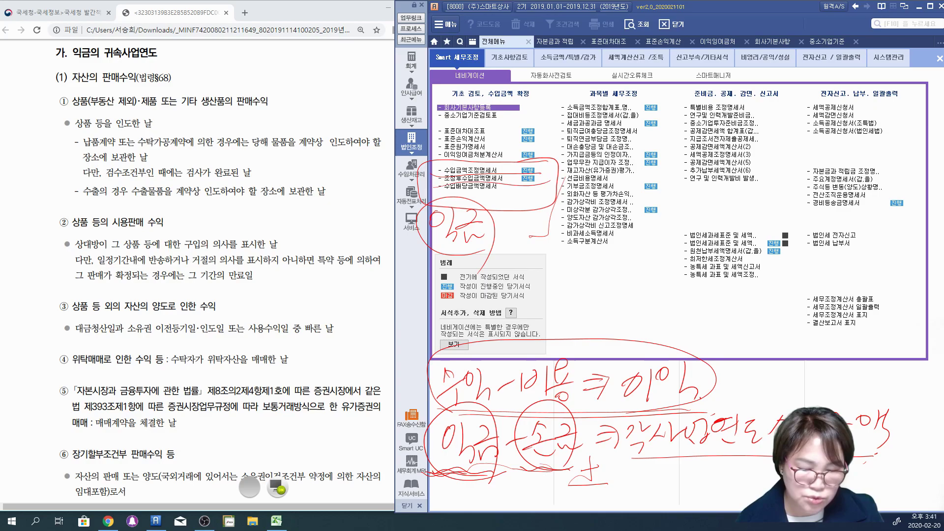
pyautogui.click(277, 487)
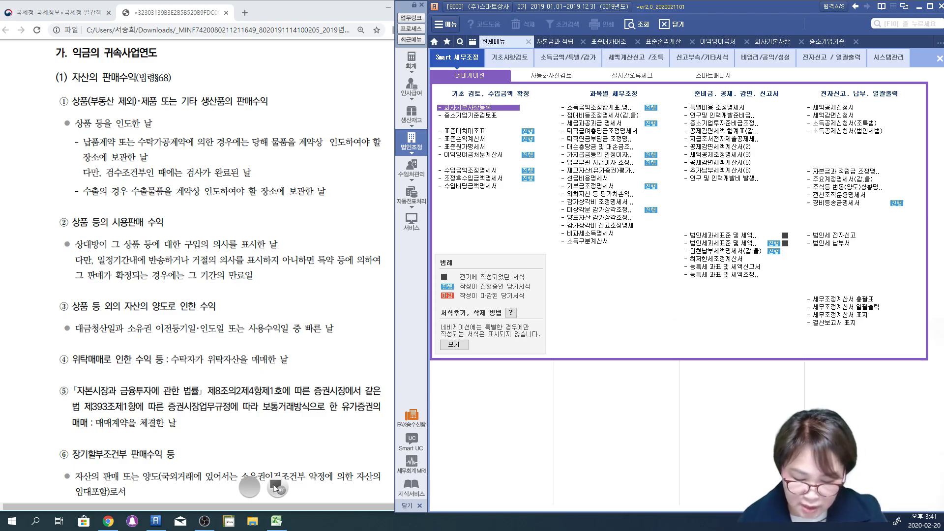
# Circle 수입금액조정명세서 in the form list with the annotation pen, clear the mark and leave pen mode
pyautogui.click(278, 486)
pyautogui.moveTo(541, 171)
pyautogui.mouseDown()
pyautogui.moveTo(509, 163)
pyautogui.moveTo(428, 173)
pyautogui.mouseUp()
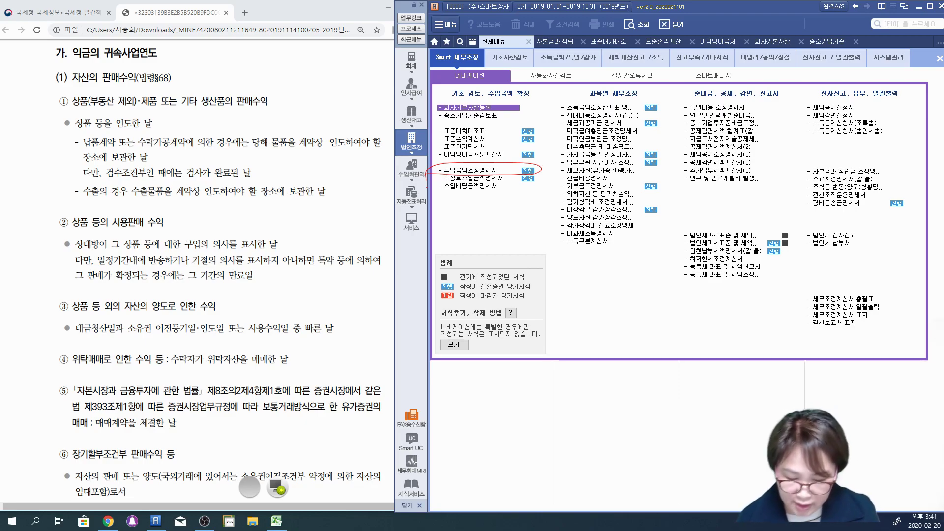
pyautogui.click(278, 490)
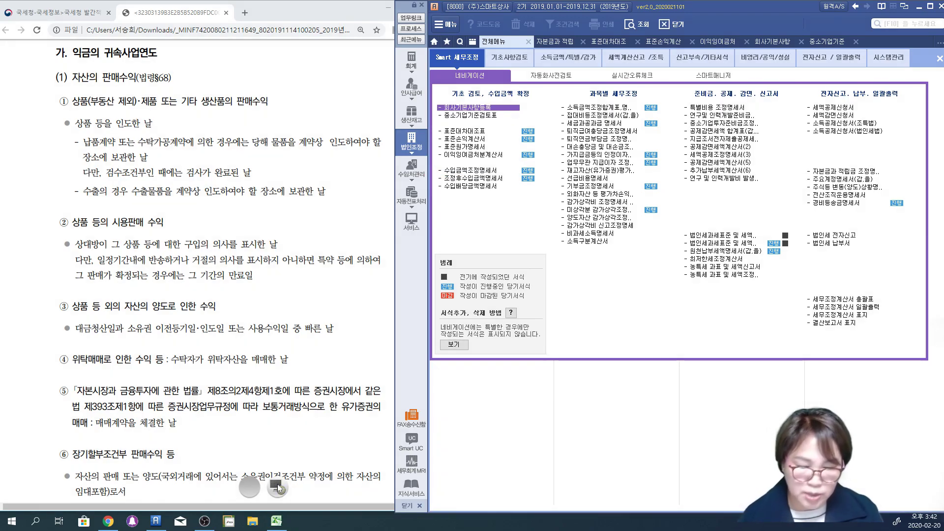
pyautogui.click(277, 486)
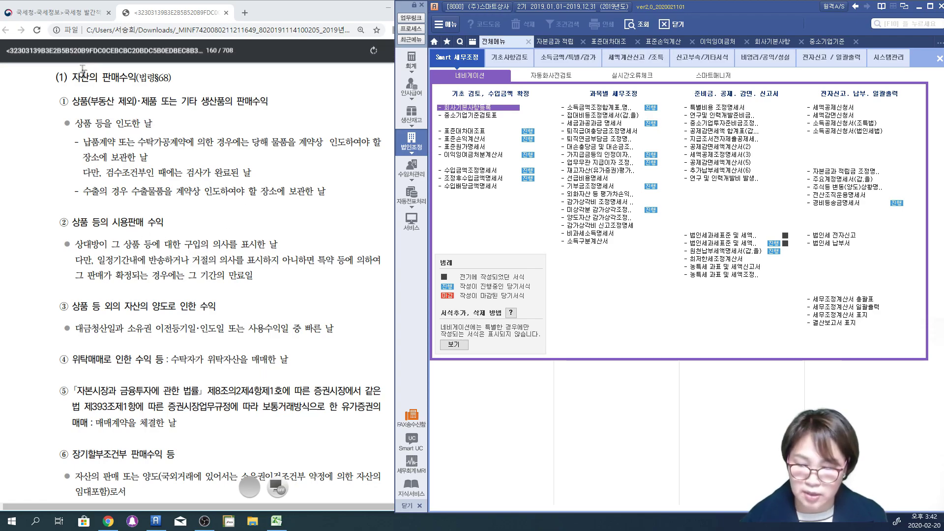
# Read the PDF guide's rules on the business year for asset sale income (법령§68) and service income (법령§69)
pyautogui.moveTo(101, 191); pyautogui.dragTo(107, 192)
pyautogui.click(215, 224)
pyautogui.scroll(1, 214, 224)
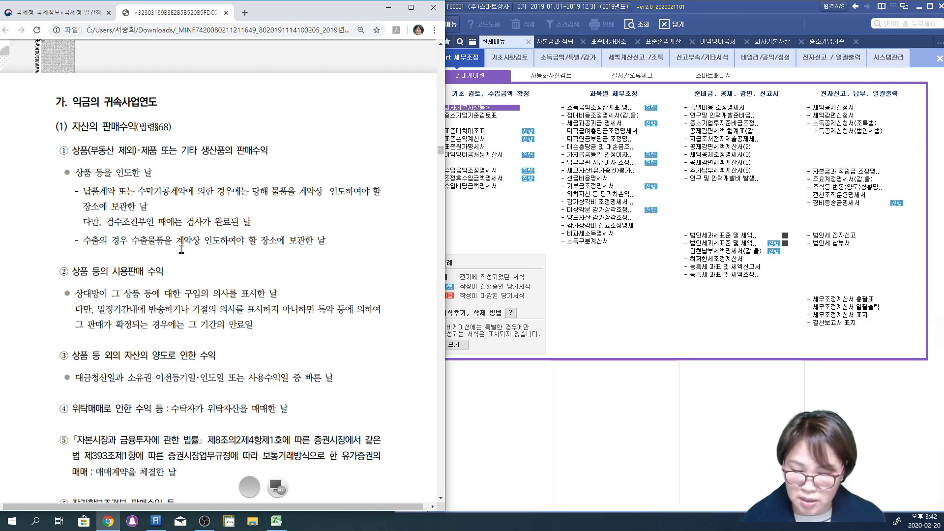
pyautogui.scroll(-1, 181, 250)
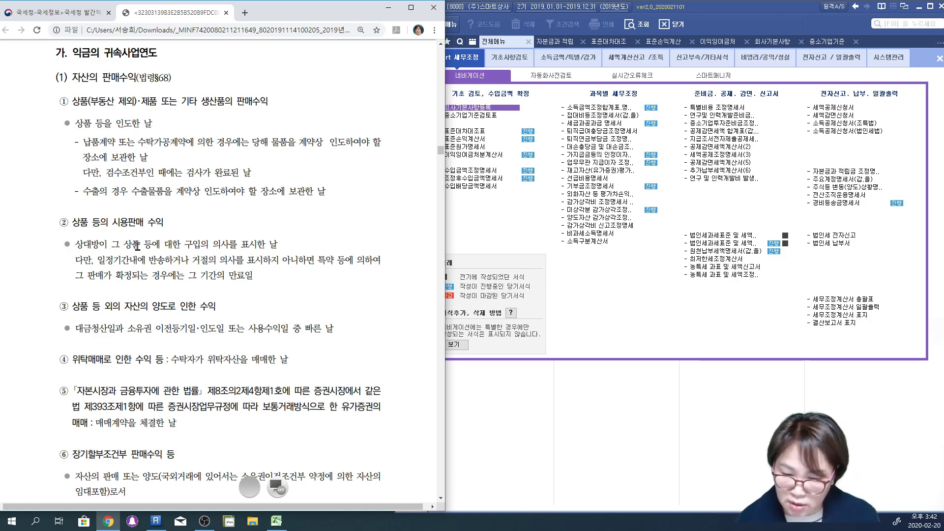
pyautogui.scroll(-3, 137, 246)
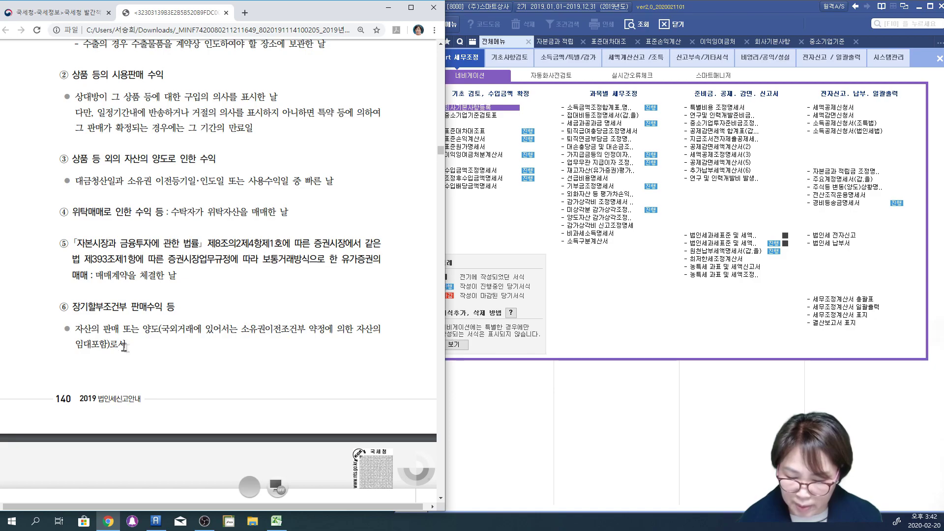
pyautogui.scroll(-3, 156, 357)
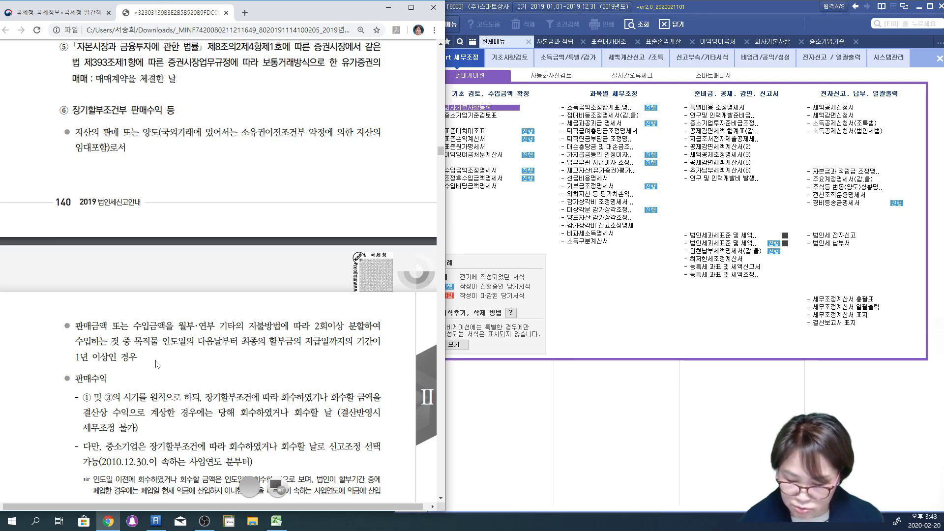
pyautogui.scroll(-8, 157, 364)
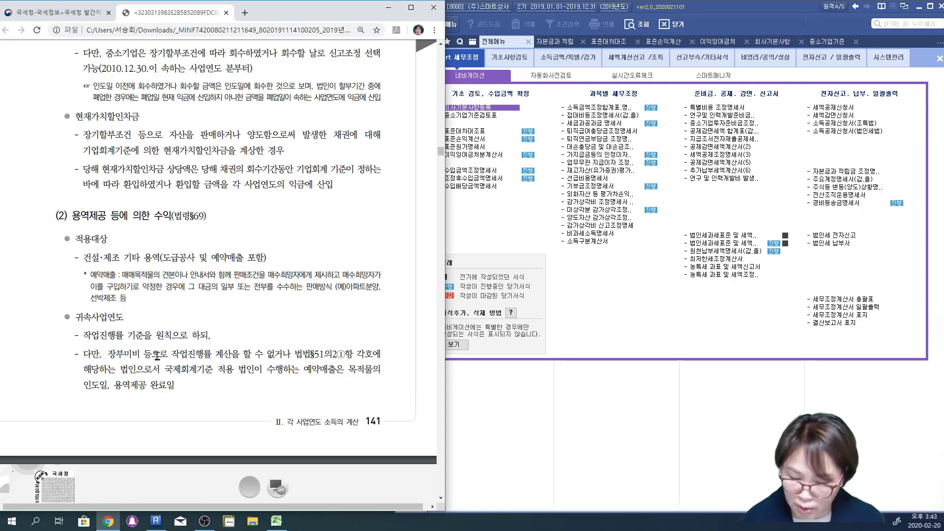
pyautogui.scroll(-1, 157, 356)
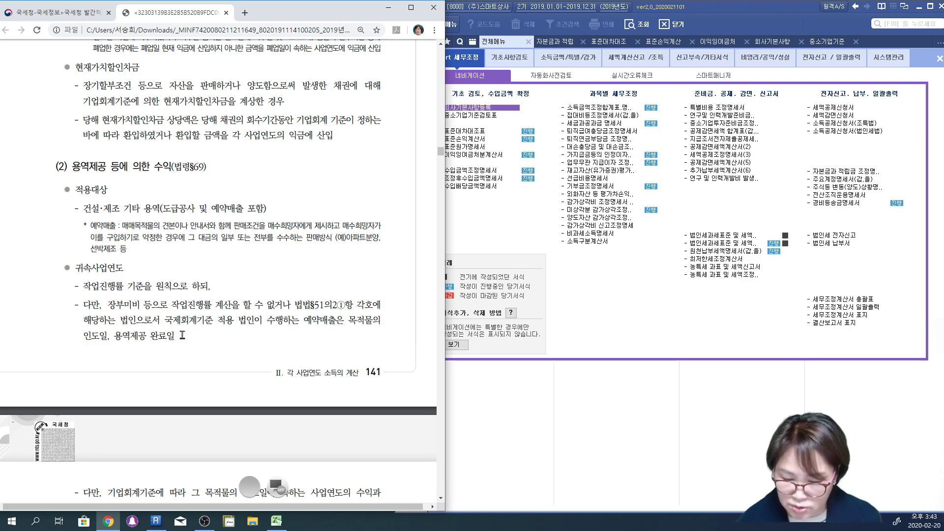
pyautogui.scroll(-2, 211, 341)
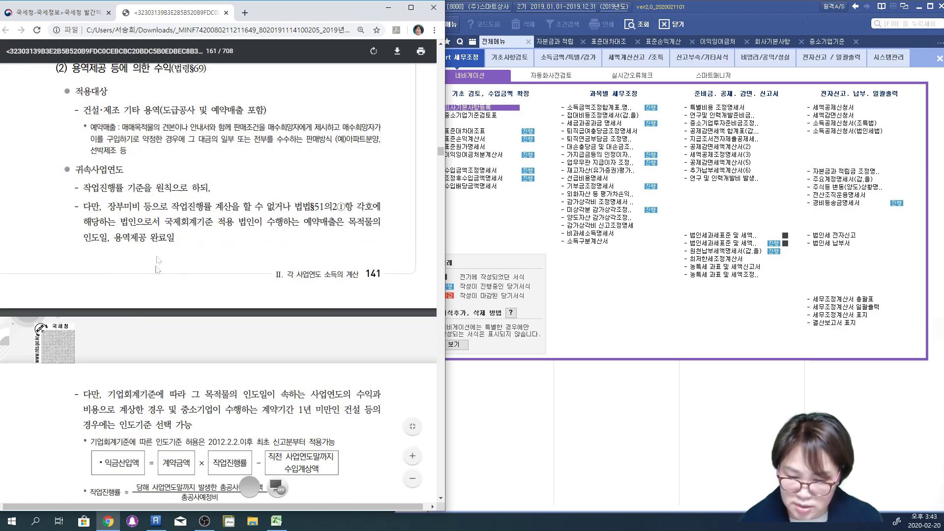
pyautogui.scroll(-3, 165, 303)
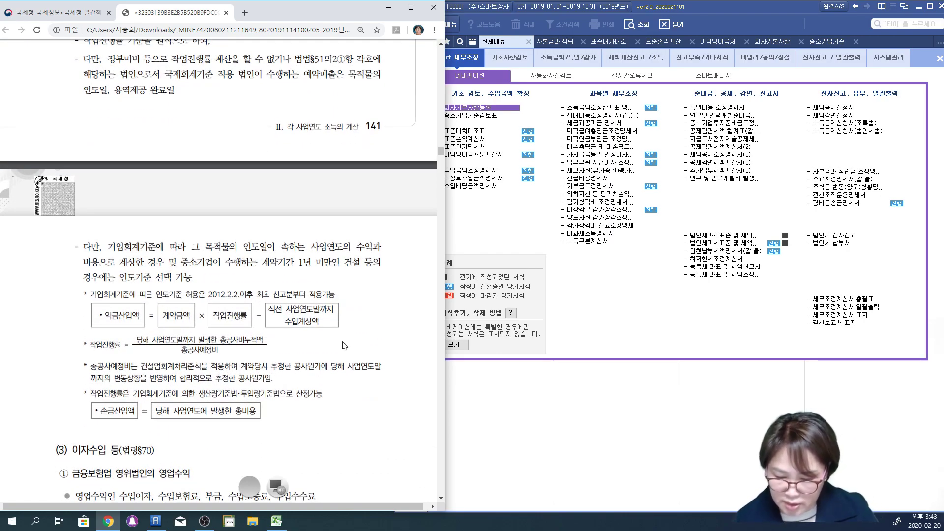
# Mark the 익금산입액, 작업진행률 and 손금산입액 formulas in the PDF with the annotation pen and clear the marks
pyautogui.click(279, 487)
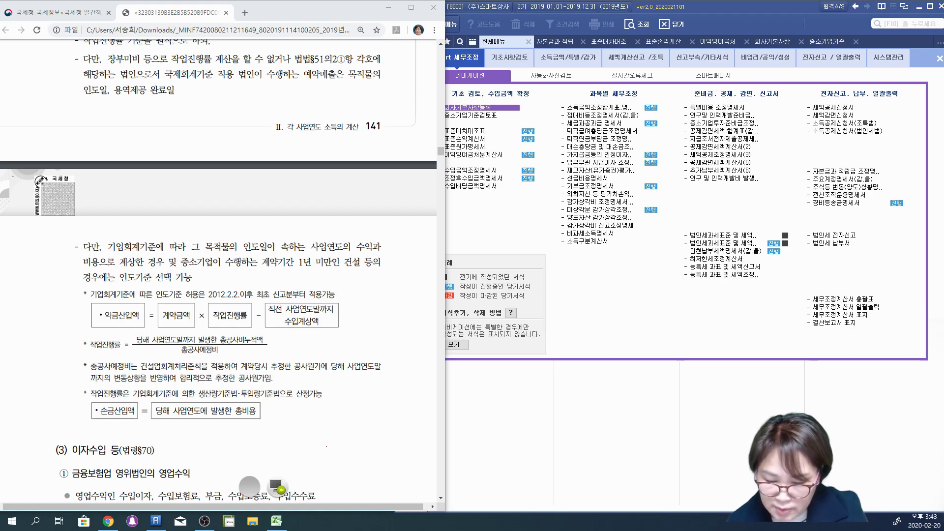
pyautogui.moveTo(109, 335); pyautogui.dragTo(133, 310)
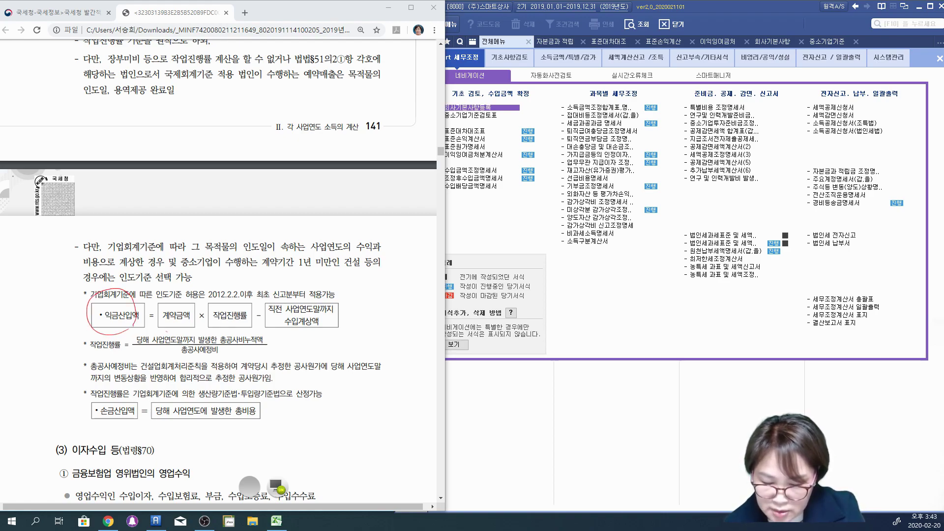
pyautogui.moveTo(199, 329)
pyautogui.mouseDown()
pyautogui.moveTo(218, 327)
pyautogui.moveTo(231, 353)
pyautogui.mouseUp()
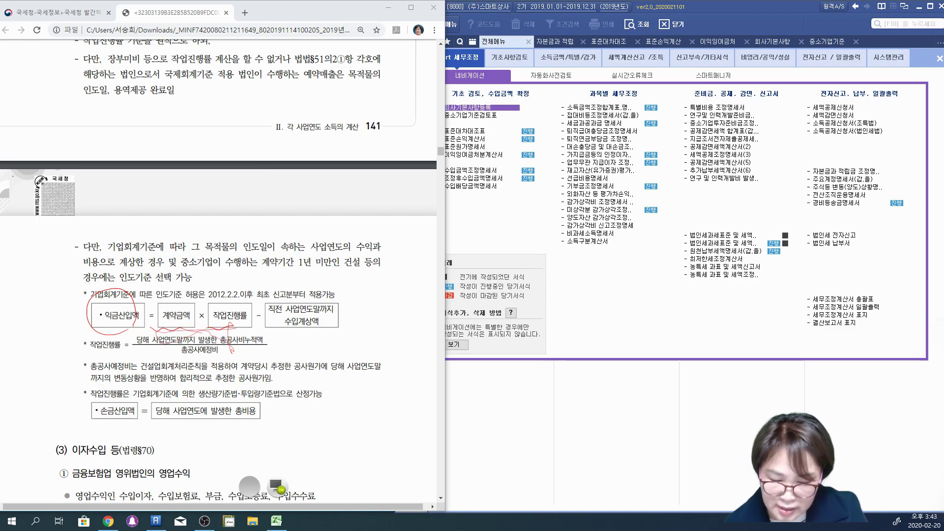
pyautogui.moveTo(277, 333)
pyautogui.mouseDown()
pyautogui.moveTo(338, 330)
pyautogui.moveTo(273, 289)
pyautogui.mouseUp()
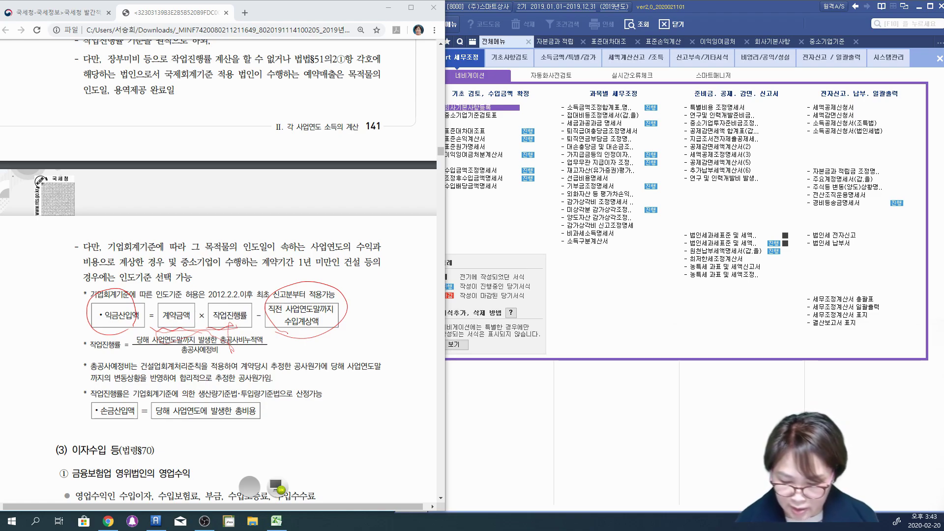
pyautogui.moveTo(115, 356)
pyautogui.mouseDown()
pyautogui.moveTo(76, 343)
pyautogui.moveTo(251, 357)
pyautogui.mouseUp()
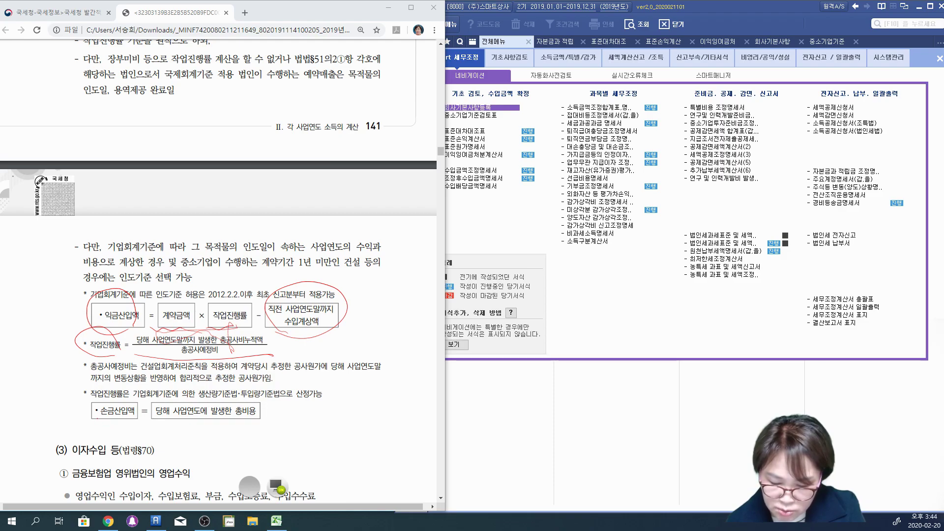
pyautogui.moveTo(158, 421); pyautogui.dragTo(264, 423)
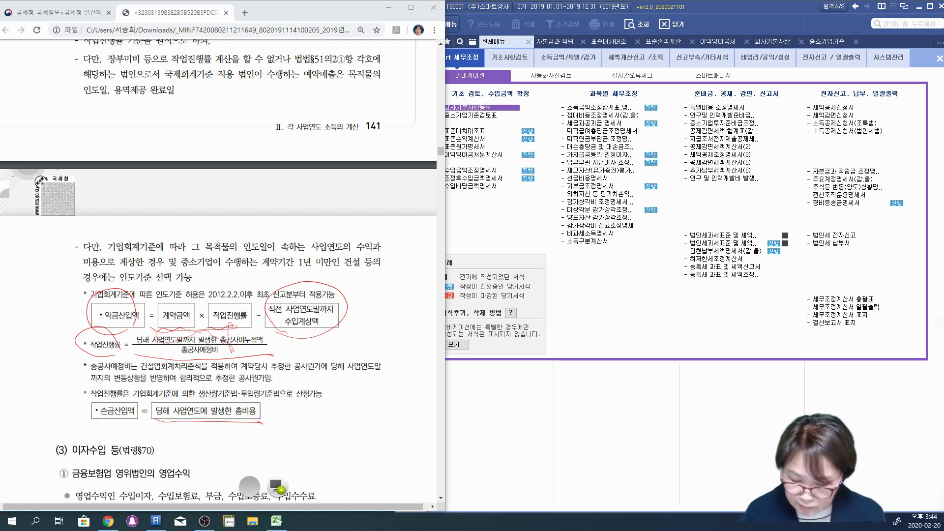
pyautogui.click(280, 488)
# Read the PDF section (3) 이자수입 등 on the operating income of finance and insurance companies
pyautogui.moveTo(197, 486); pyautogui.dragTo(201, 483)
pyautogui.scroll(-4, 201, 483)
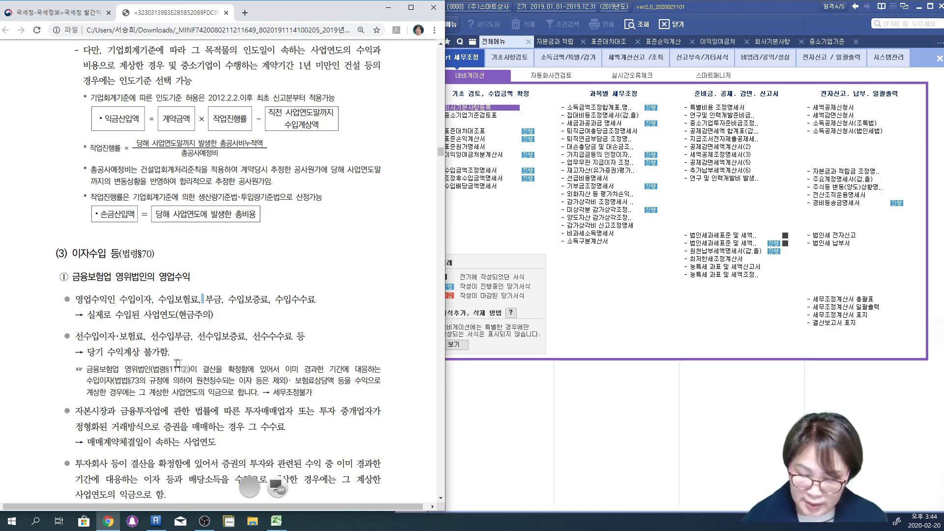
pyautogui.click(206, 350)
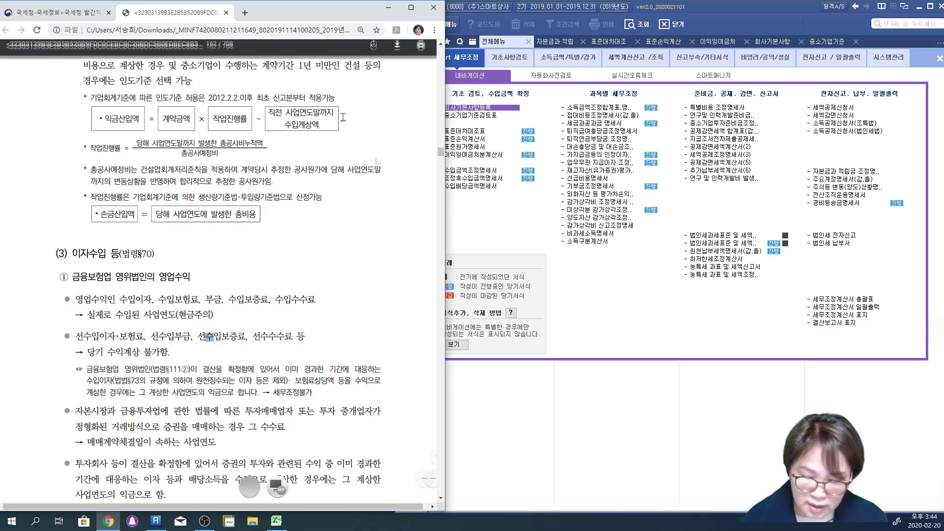
# Switch to Smart A, open the 수입금액조정명세서 form, maximise its window and dismiss the first row's category choices
pyautogui.click(490, 219)
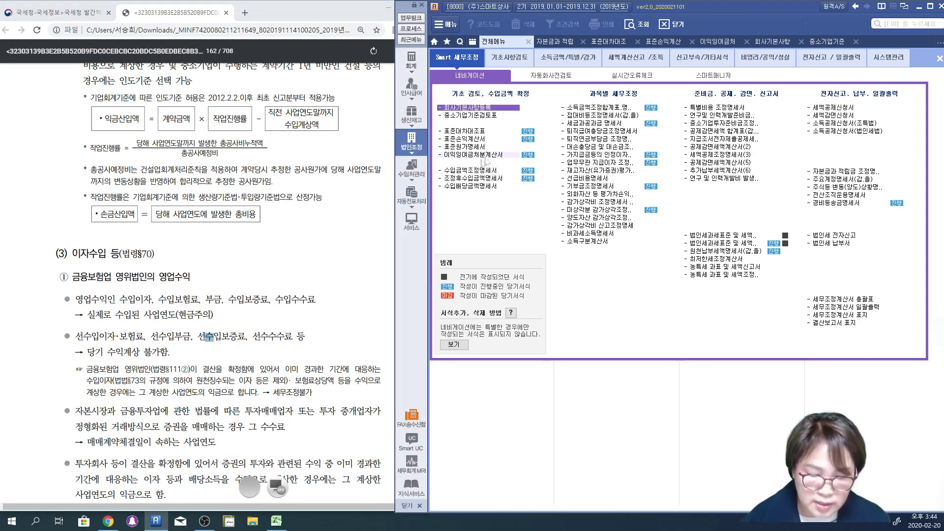
pyautogui.click(478, 169)
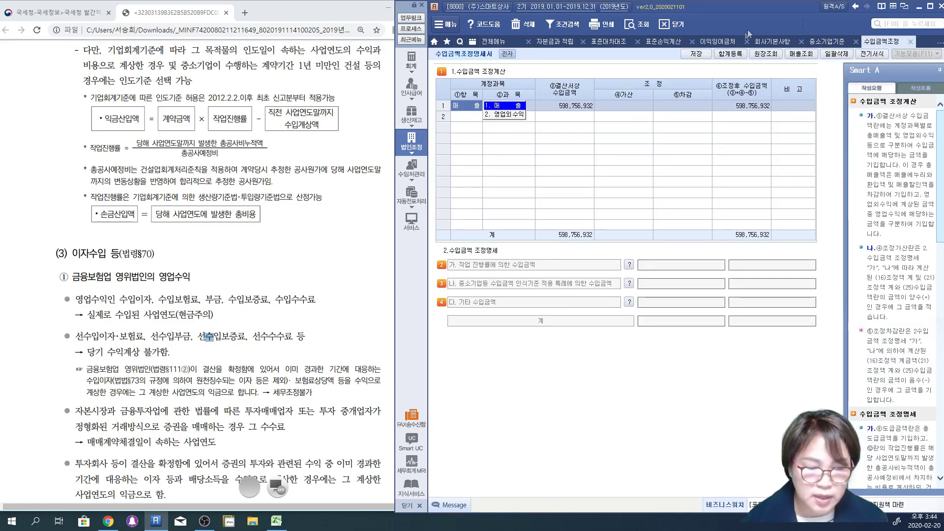
pyautogui.click(931, 7)
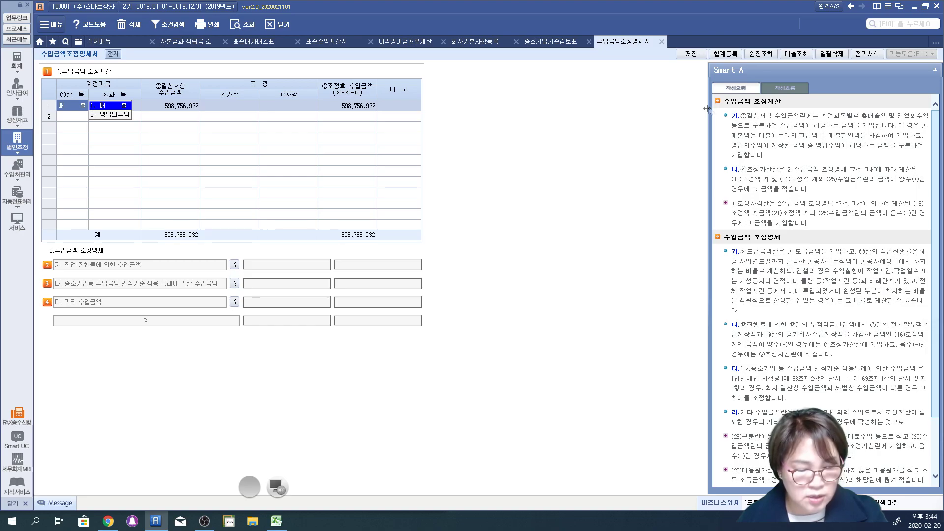
pyautogui.press('Return')
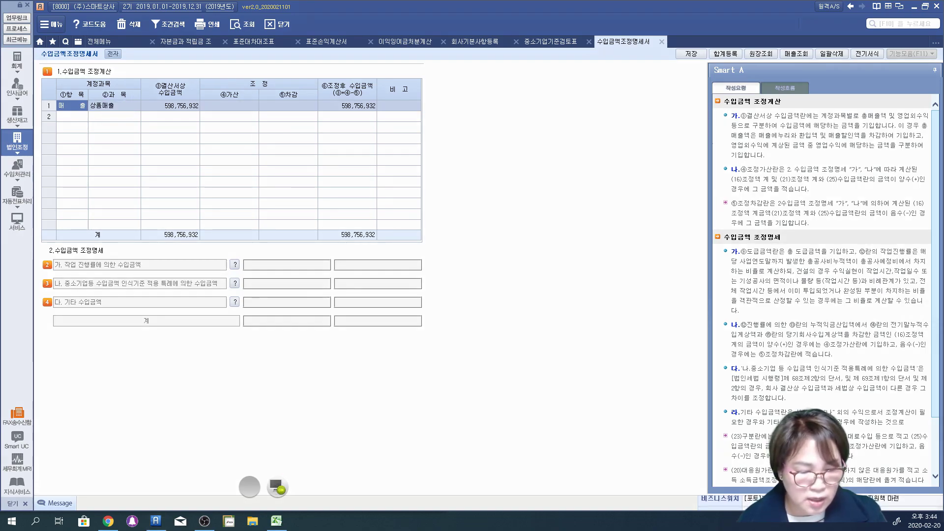
# Circle the 작성요령 guidance and its 수입금액 조정계산 heading with the annotation pen and clear the mark
pyautogui.moveTo(713, 105)
pyautogui.mouseDown()
pyautogui.moveTo(764, 106)
pyautogui.moveTo(712, 104)
pyautogui.mouseUp()
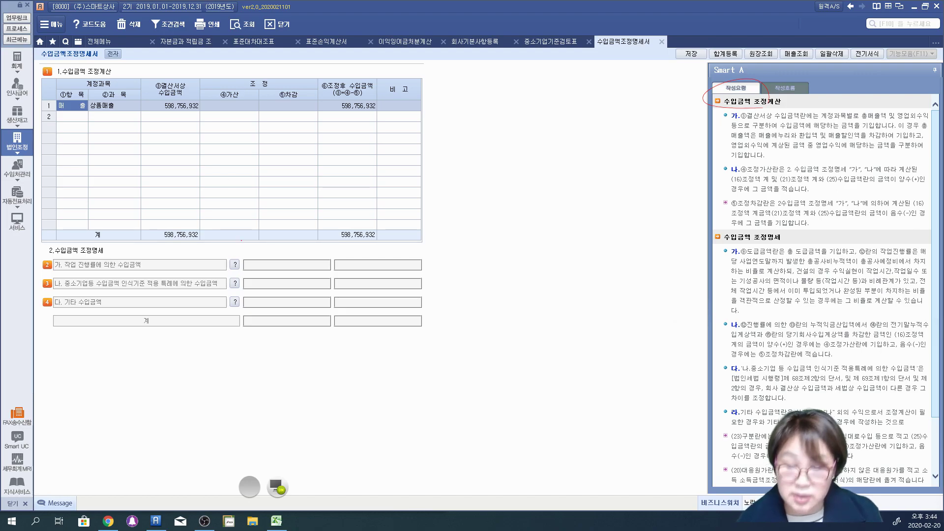
pyautogui.click(279, 489)
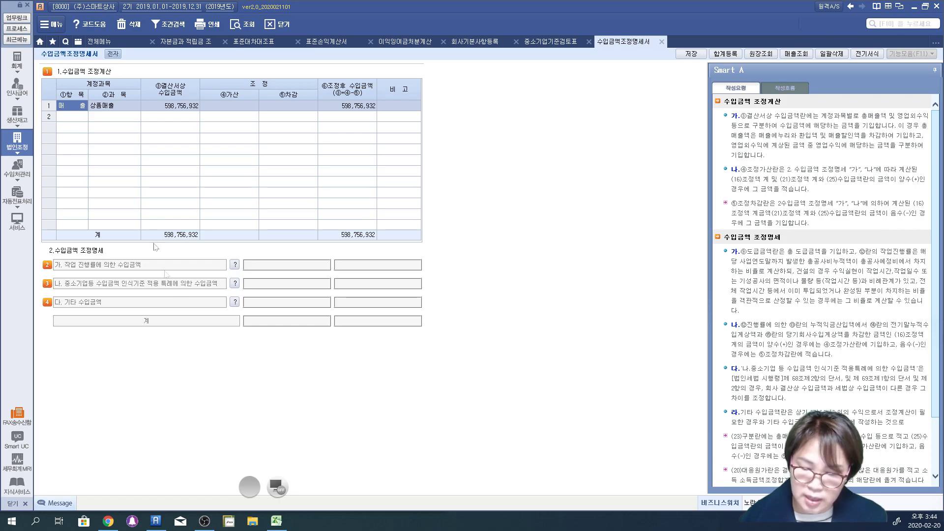
# Delete the existing 상품매출 row from 수입금액 조정계산 and reload the form's data
pyautogui.click(133, 24)
pyautogui.click(450, 285)
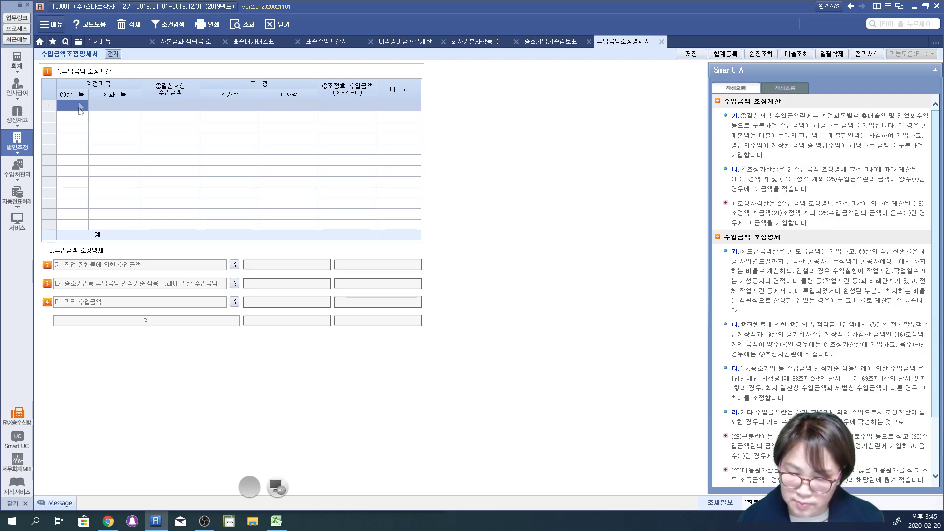
pyautogui.click(239, 24)
pyautogui.click(491, 282)
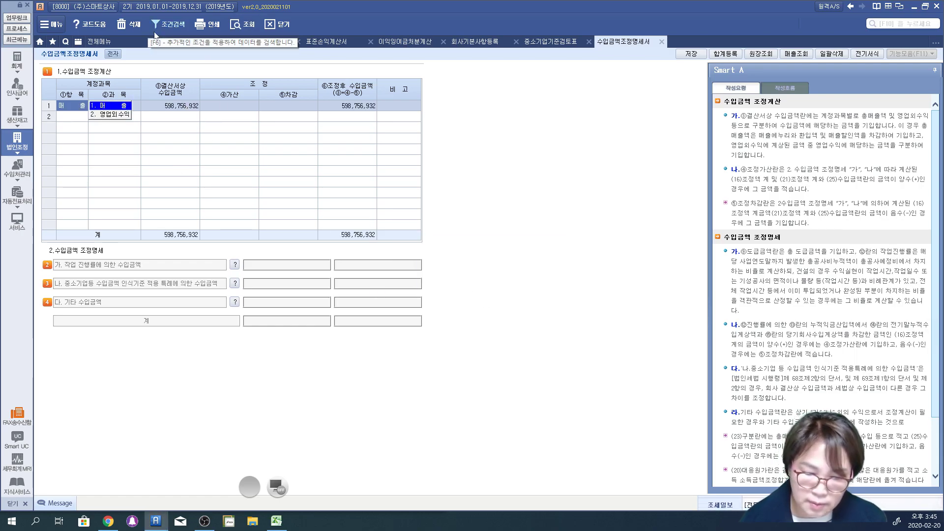
# Delete the loaded 상품매출 row and set the 항목 of the first row to 1. 매출
pyautogui.click(135, 25)
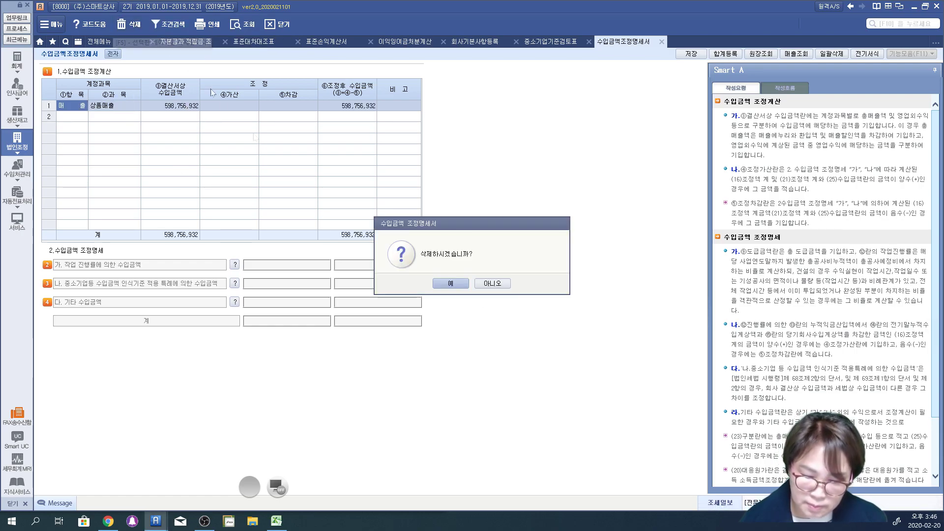
pyautogui.click(448, 289)
pyautogui.write('1')
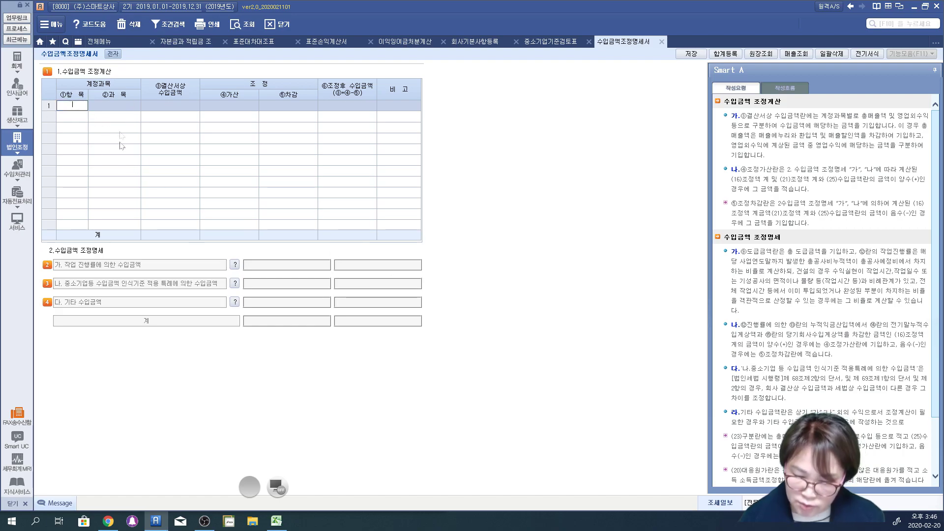
pyautogui.click(98, 109)
pyautogui.click(72, 109)
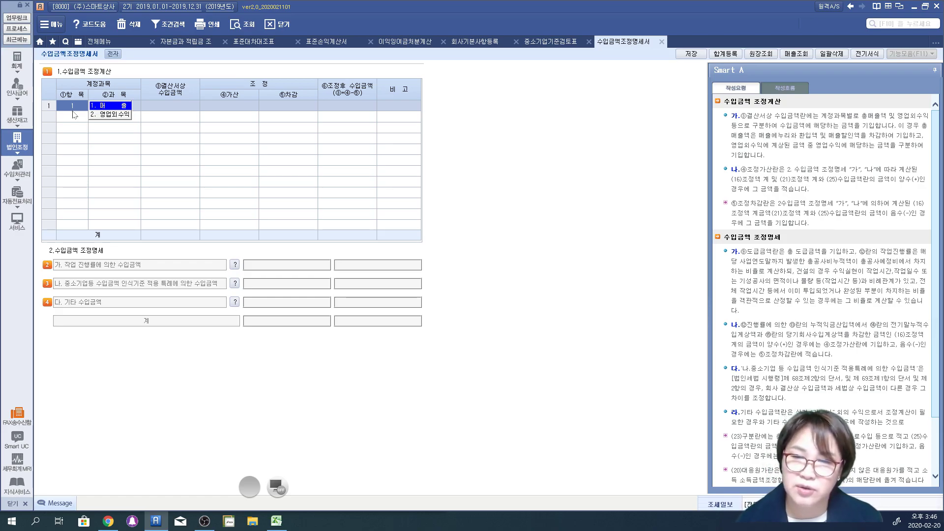
pyautogui.click(113, 106)
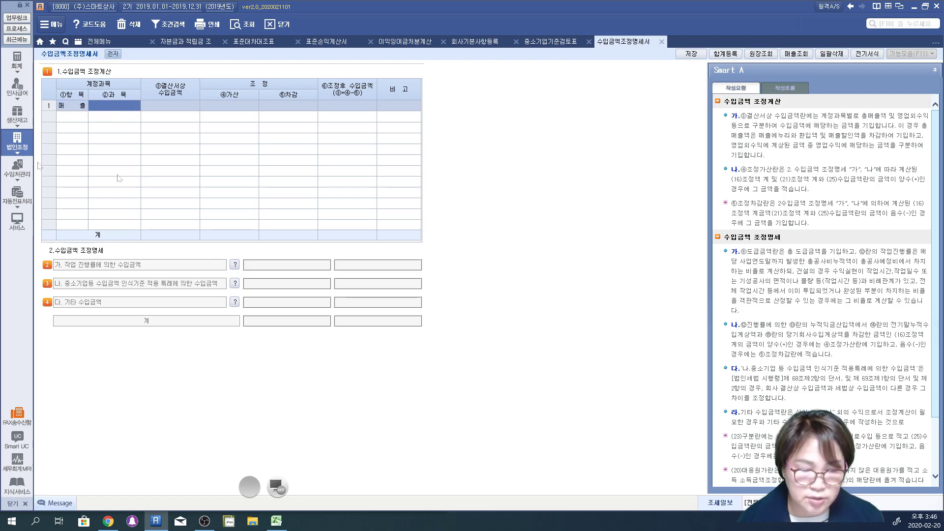
# Fill the first row with account 401 상품매출 from 매출조회 and complete the row
pyautogui.click(798, 54)
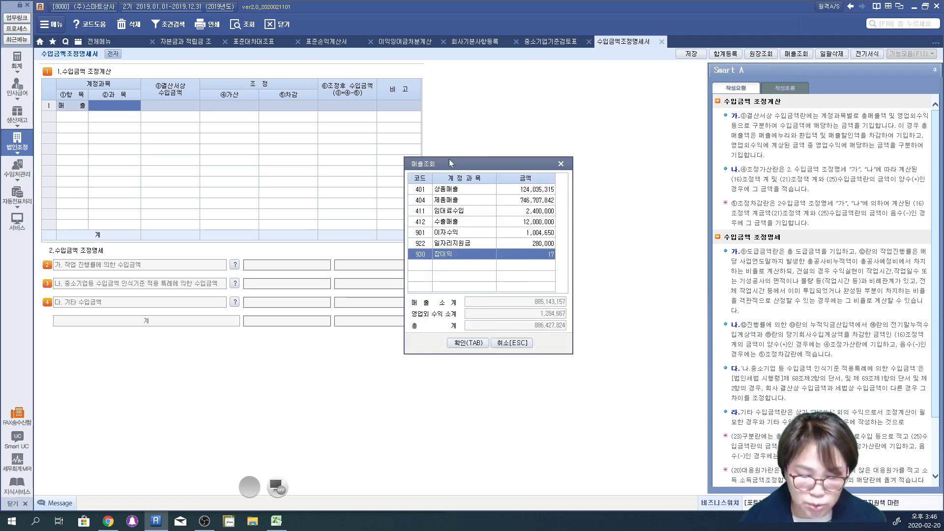
pyautogui.click(474, 191)
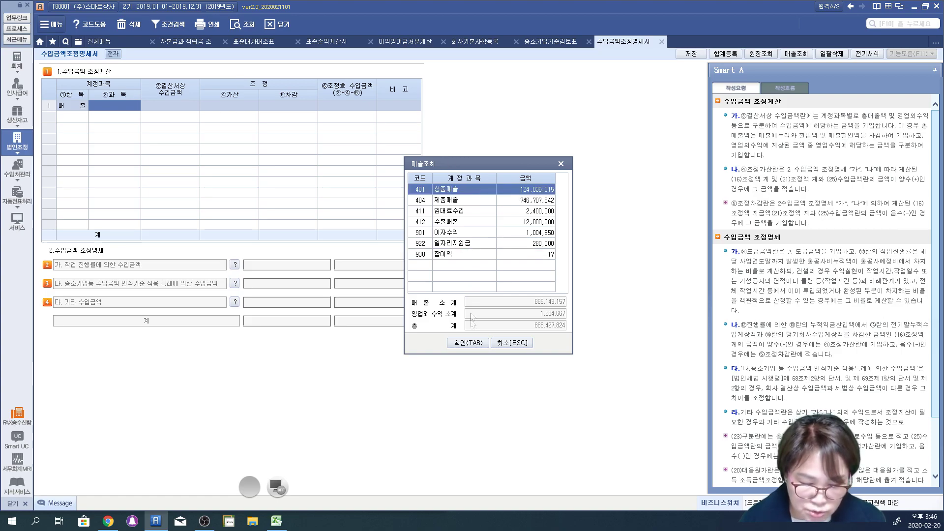
pyautogui.click(468, 343)
pyautogui.press('Return')
pyautogui.press('Return')
pyautogui.press('Return')
pyautogui.press('Return')
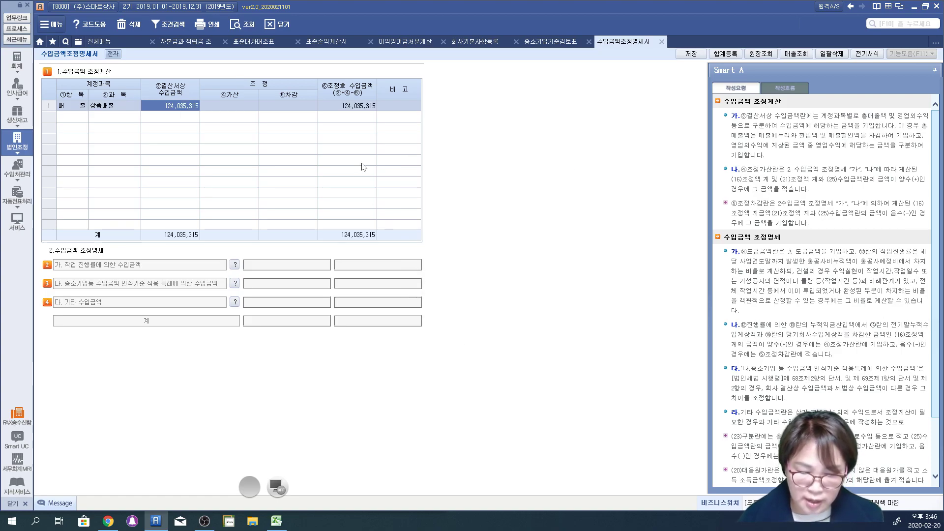
pyautogui.press('Return')
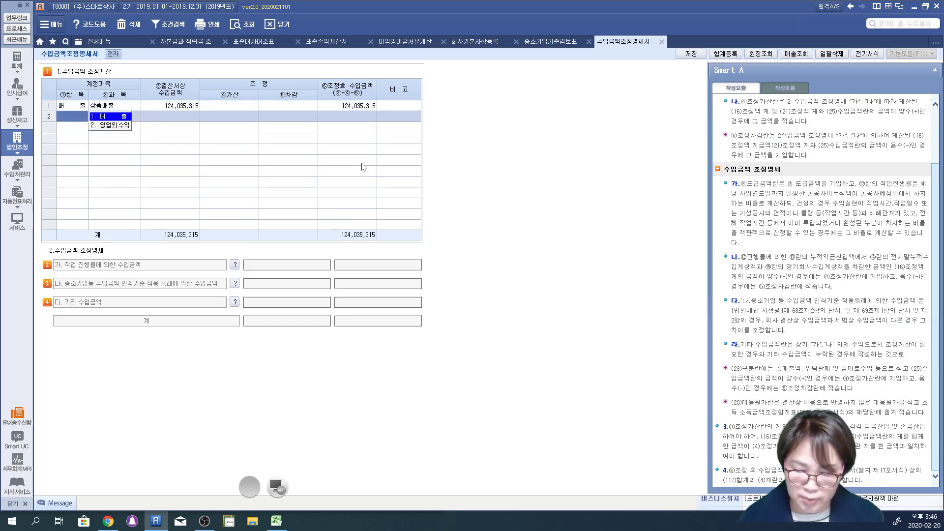
# Add a second 매출 row with account 404 제품매출 from 매출조회 and complete the row
pyautogui.press('Return')
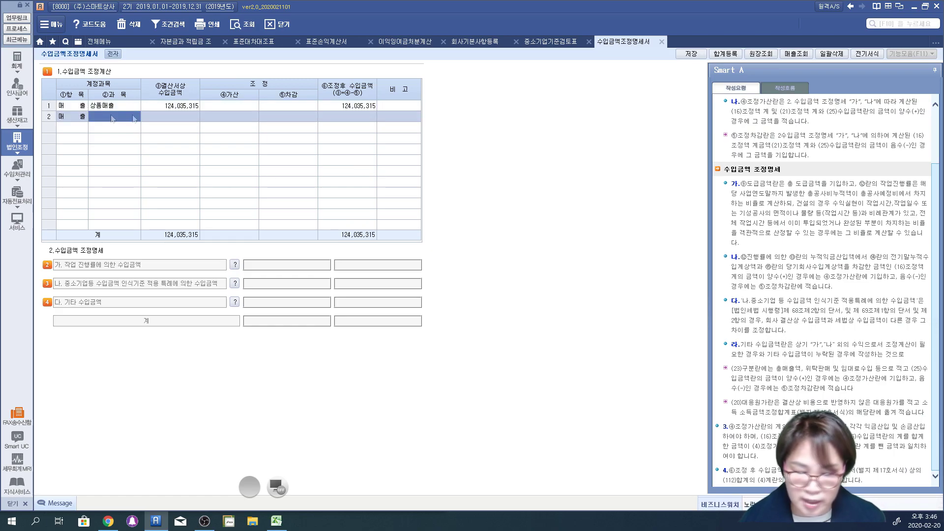
pyautogui.click(790, 55)
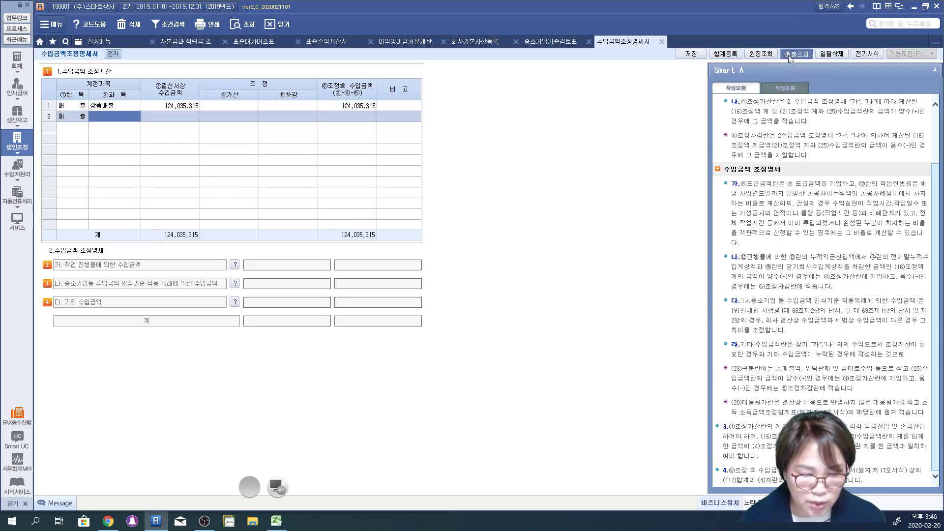
pyautogui.click(466, 201)
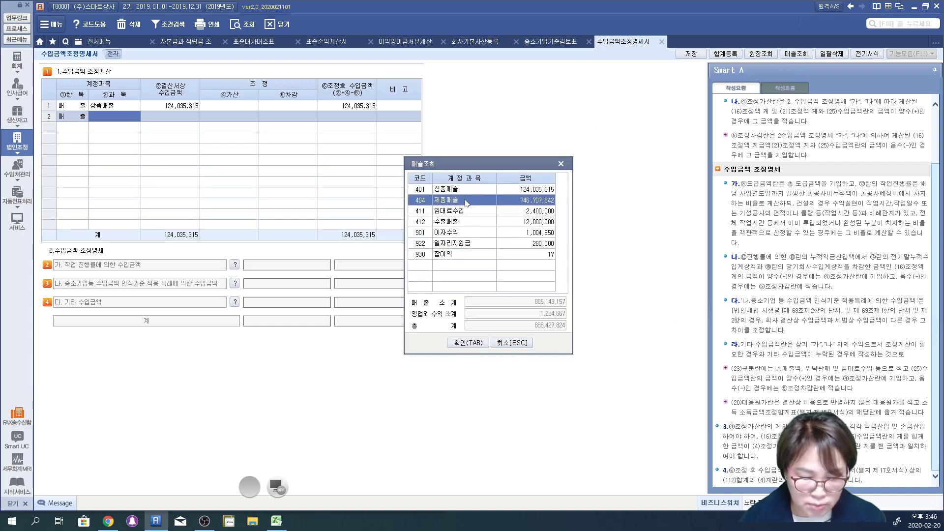
pyautogui.click(467, 343)
pyautogui.press('Return')
pyautogui.press('Return')
pyautogui.press('Return')
pyautogui.press('Return')
pyautogui.press('Return')
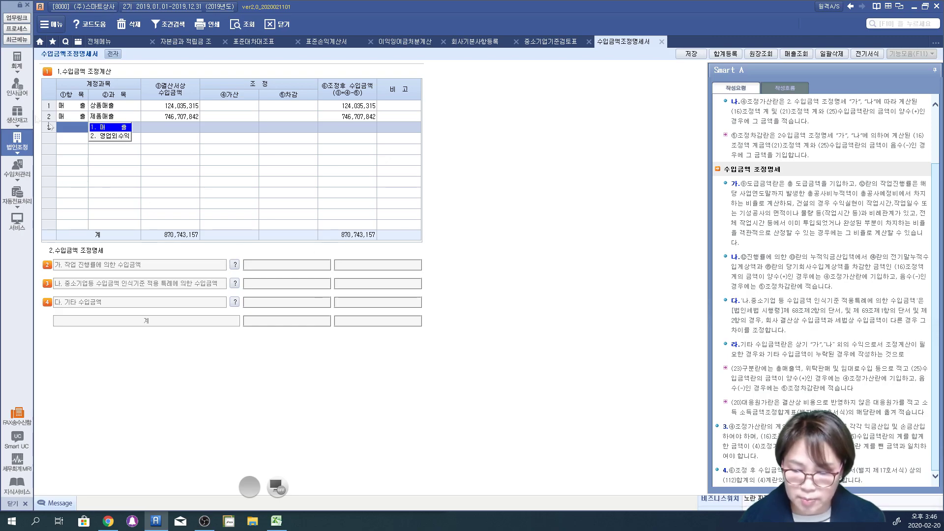
# Add a third 매출 row with account 412 수출매출 from 매출조회, leaving its 조정 fields empty
pyautogui.press('Return')
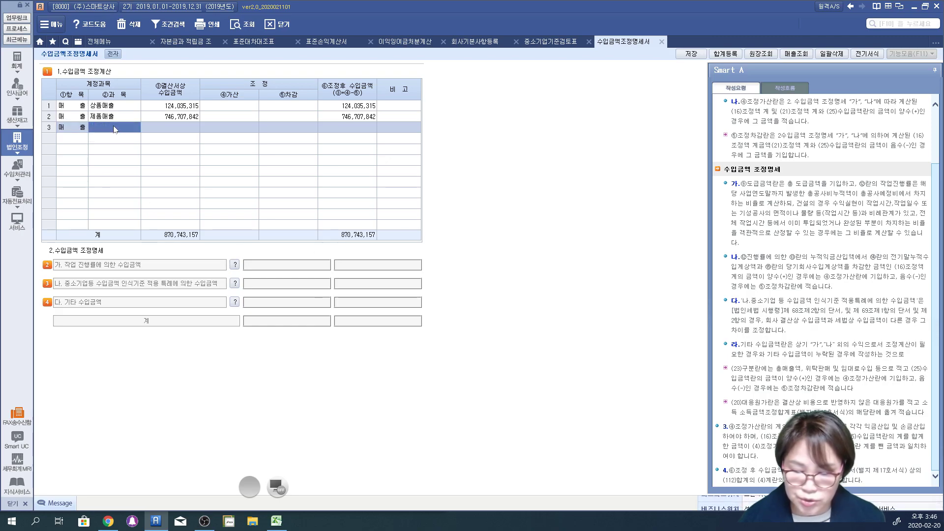
pyautogui.click(796, 54)
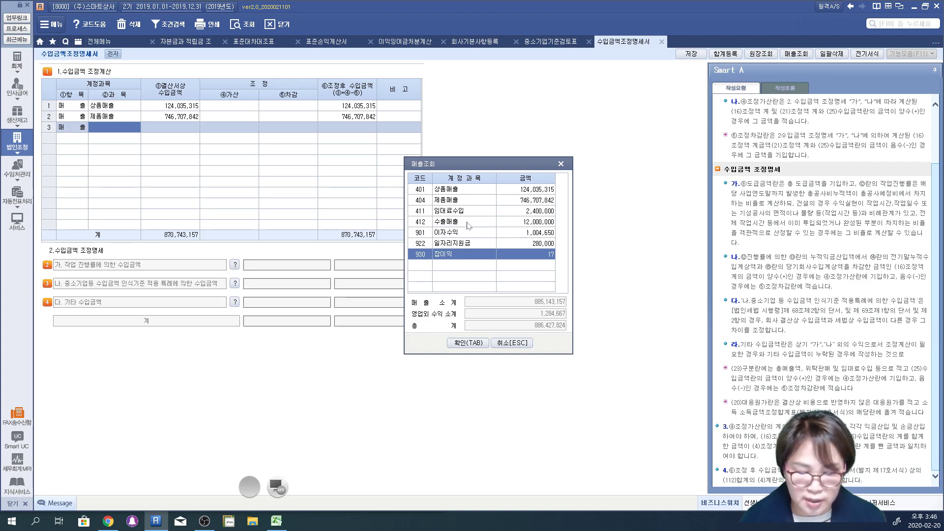
pyautogui.click(468, 225)
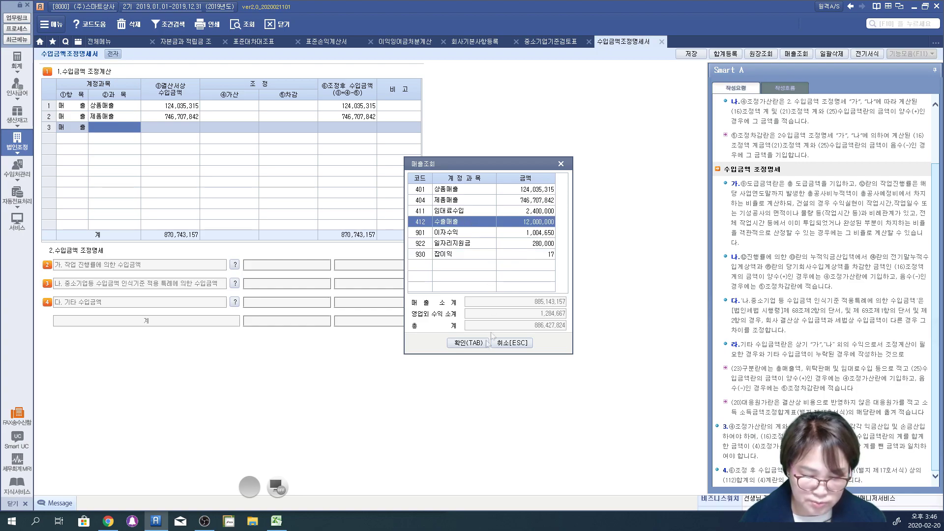
pyautogui.click(477, 344)
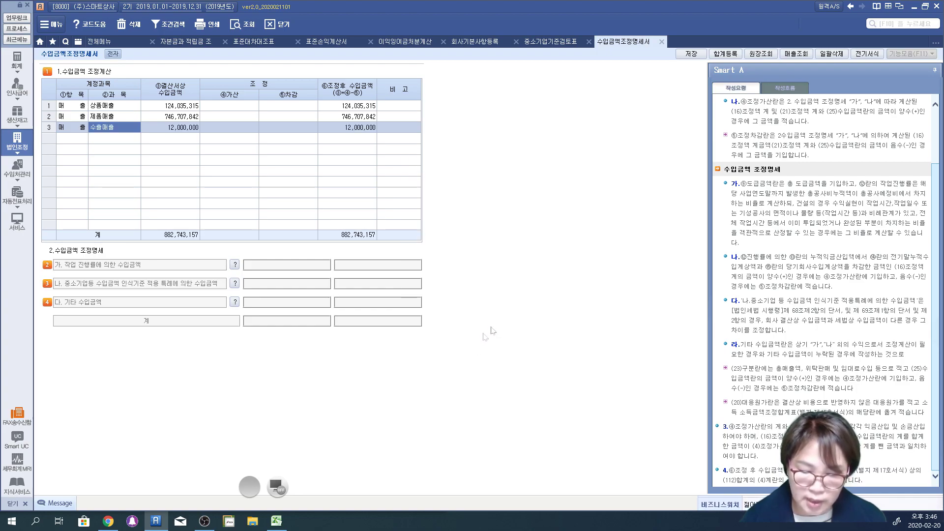
pyautogui.press('Return')
pyautogui.press('Return')
pyautogui.press('Return')
pyautogui.press('Return')
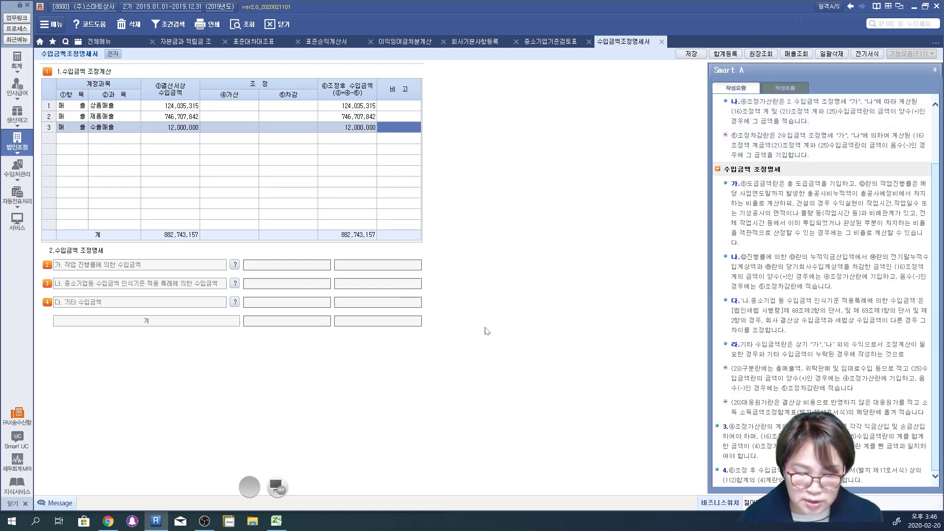
# Add a fourth 매출 row with account 411 임대료수입 from 매출조회
pyautogui.press('Return')
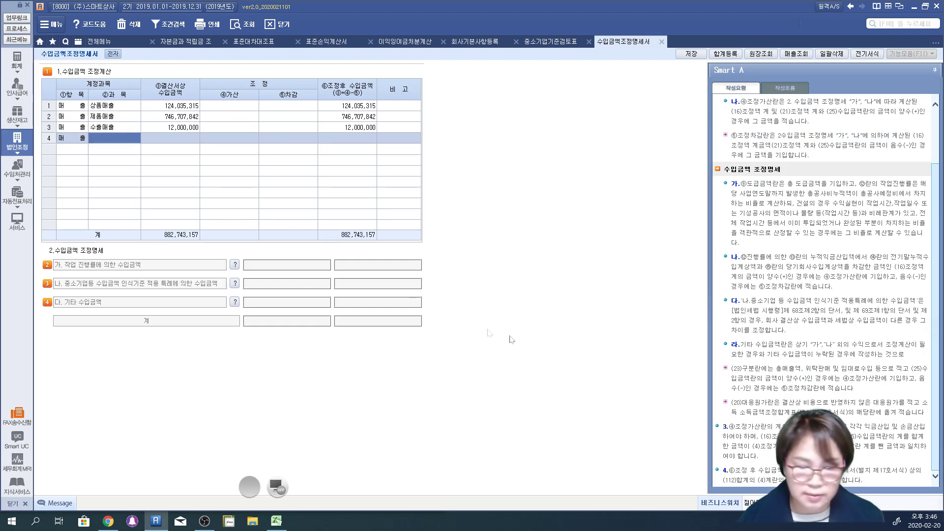
pyautogui.click(795, 55)
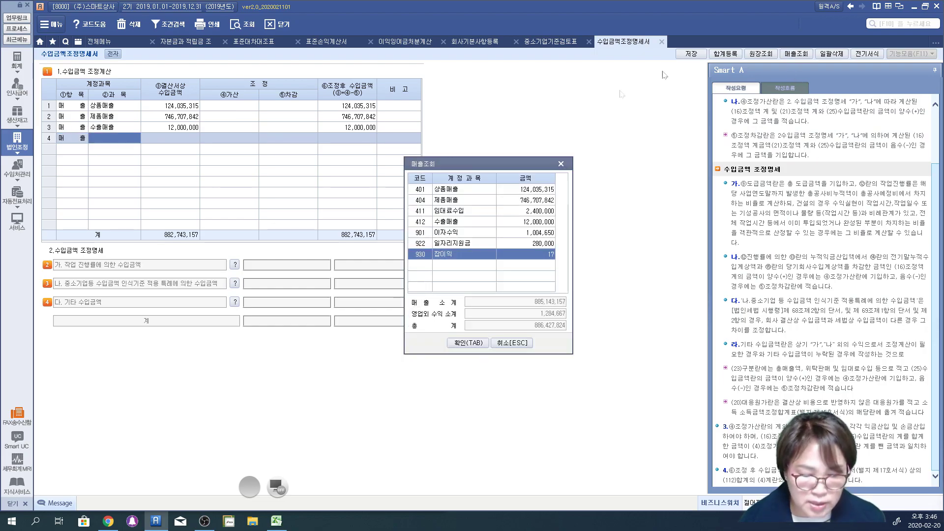
pyautogui.doubleClick(464, 219)
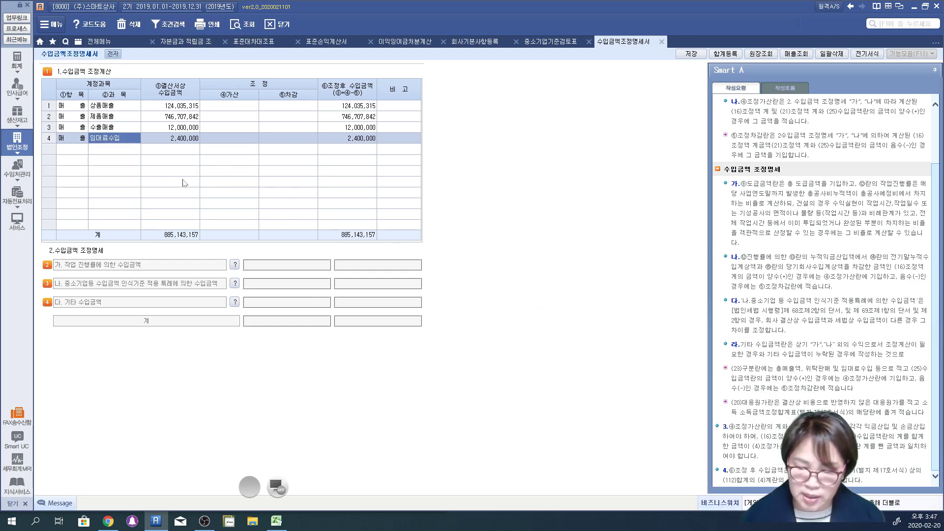
# Mark the 결산서상 수입금액 column, the 계정과목 heading and the 수입금액 조정명세 boxes with the annotation pen, adding a circled ± sign
pyautogui.click(282, 481)
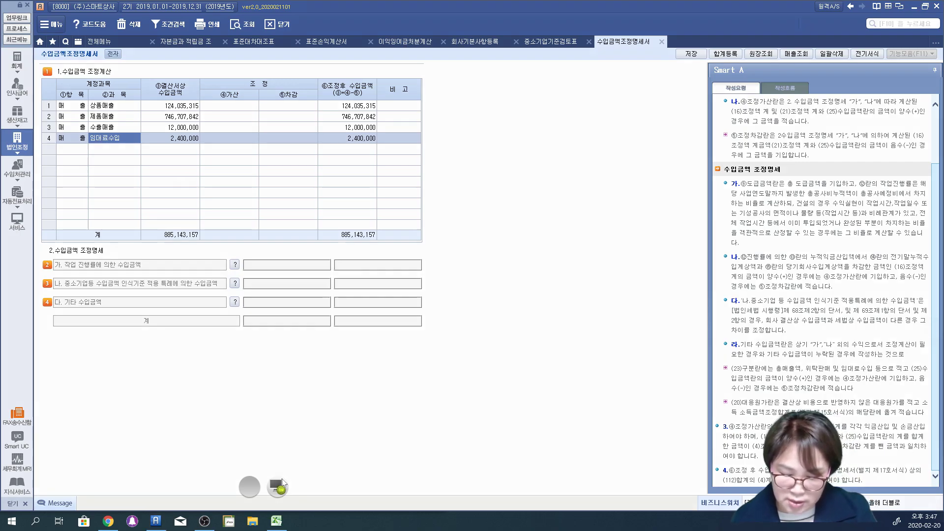
pyautogui.moveTo(203, 141)
pyautogui.mouseDown()
pyautogui.moveTo(132, 89)
pyautogui.moveTo(205, 138)
pyautogui.mouseUp()
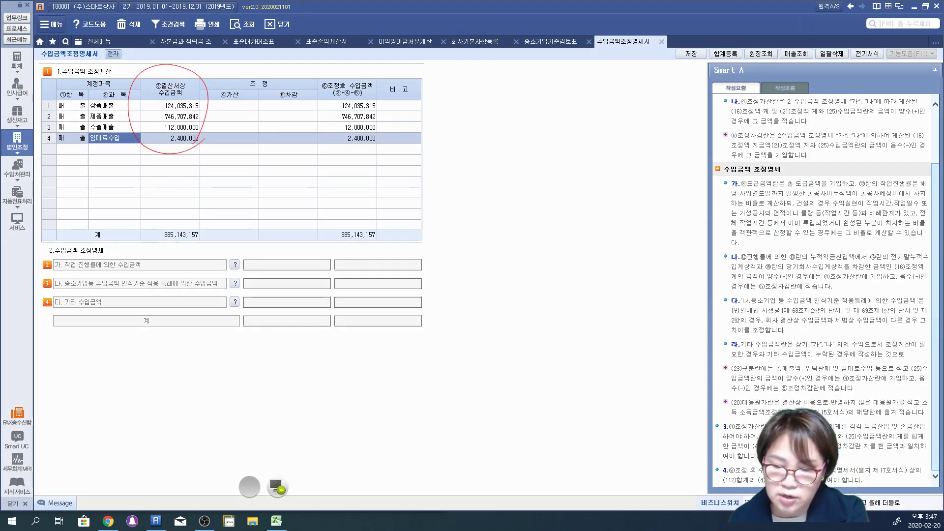
pyautogui.moveTo(51, 84); pyautogui.dragTo(118, 82)
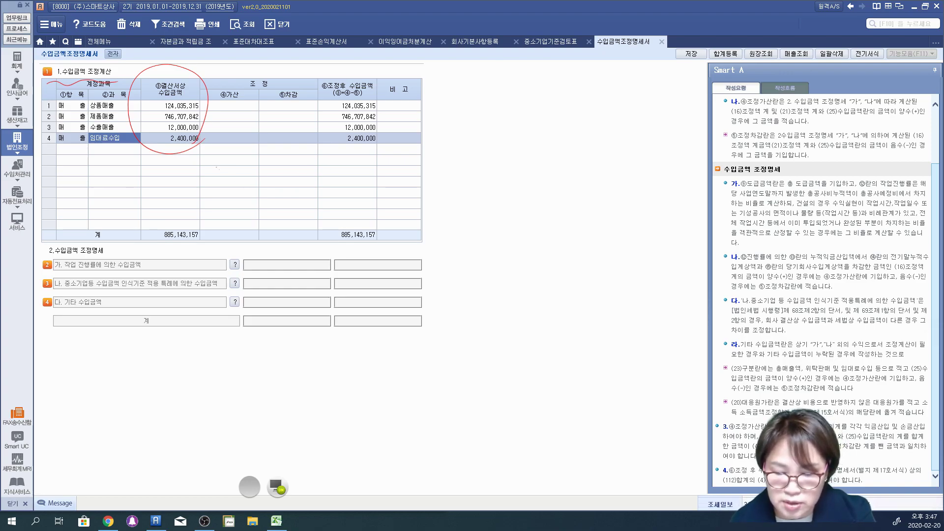
pyautogui.moveTo(147, 147); pyautogui.dragTo(142, 224)
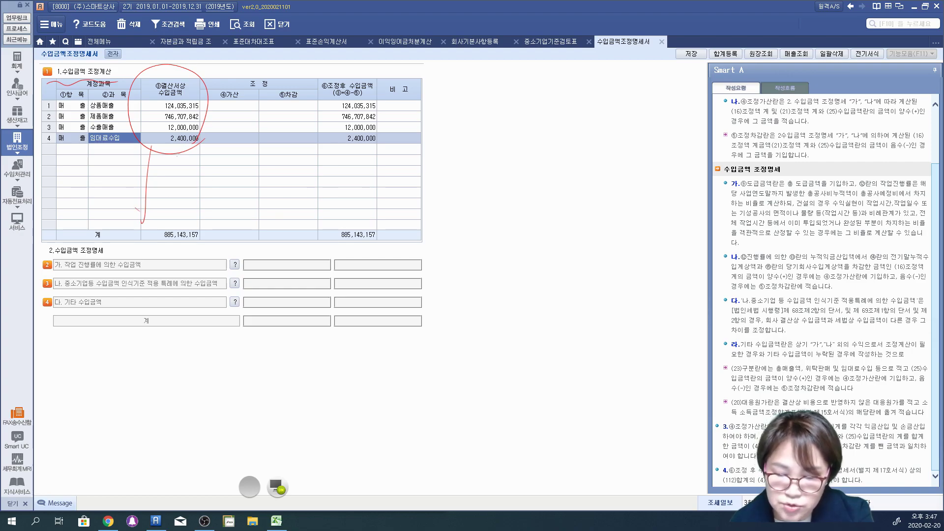
pyautogui.moveTo(230, 200); pyautogui.dragTo(258, 195)
pyautogui.moveTo(239, 182)
pyautogui.mouseDown()
pyautogui.moveTo(244, 218)
pyautogui.moveTo(265, 210)
pyautogui.moveTo(204, 206)
pyautogui.moveTo(265, 235)
pyautogui.mouseUp()
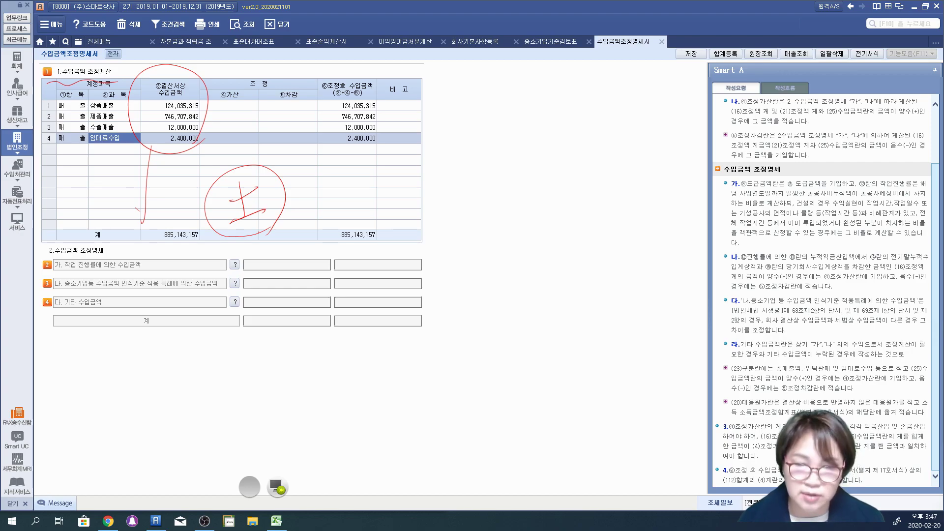
pyautogui.moveTo(239, 272); pyautogui.dragTo(393, 283)
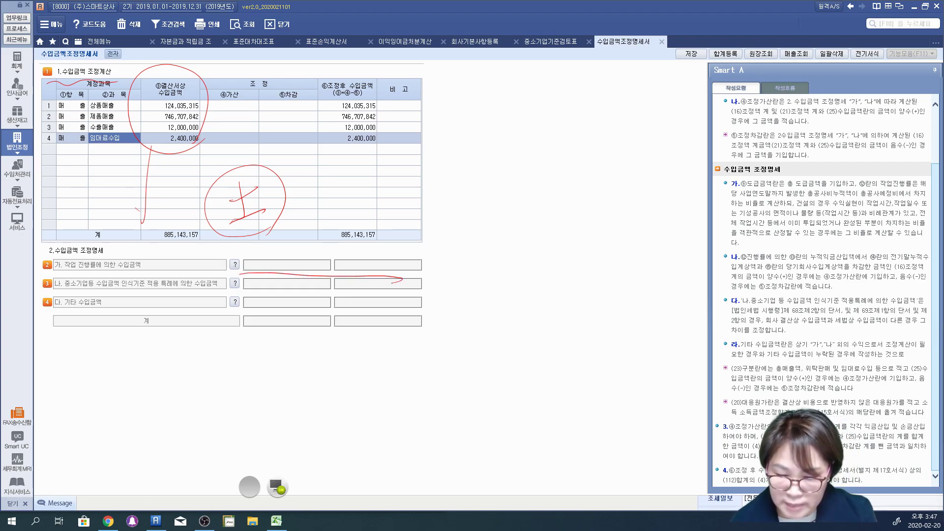
# Circle the 결산서상 수입금액, 가산 and 차감 columns with the annotation pen and clear all marks
pyautogui.moveTo(189, 159); pyautogui.dragTo(133, 71)
pyautogui.moveTo(202, 74)
pyautogui.mouseDown()
pyautogui.moveTo(195, 150)
pyautogui.moveTo(165, 154)
pyautogui.moveTo(198, 160)
pyautogui.mouseUp()
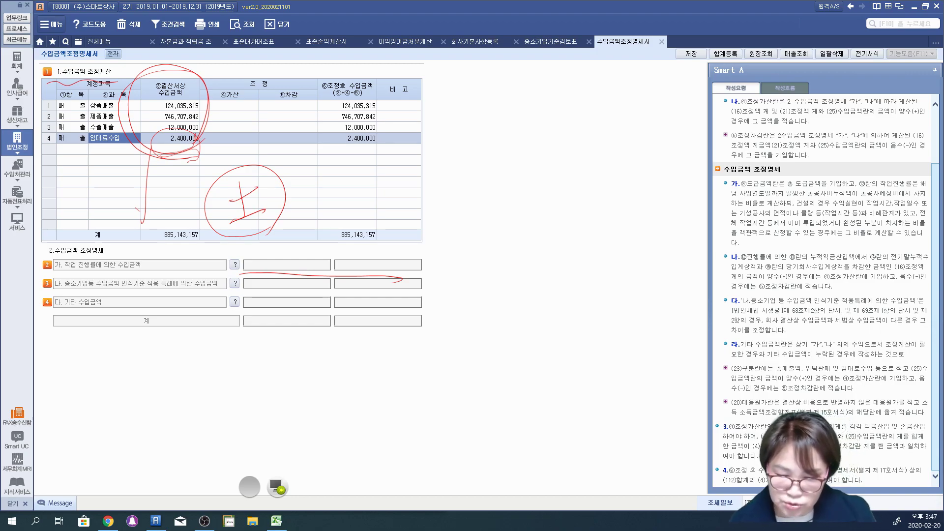
pyautogui.moveTo(239, 163)
pyautogui.mouseDown()
pyautogui.moveTo(219, 86)
pyautogui.moveTo(229, 137)
pyautogui.mouseUp()
pyautogui.moveTo(316, 171)
pyautogui.mouseDown()
pyautogui.moveTo(279, 161)
pyautogui.moveTo(286, 224)
pyautogui.mouseUp()
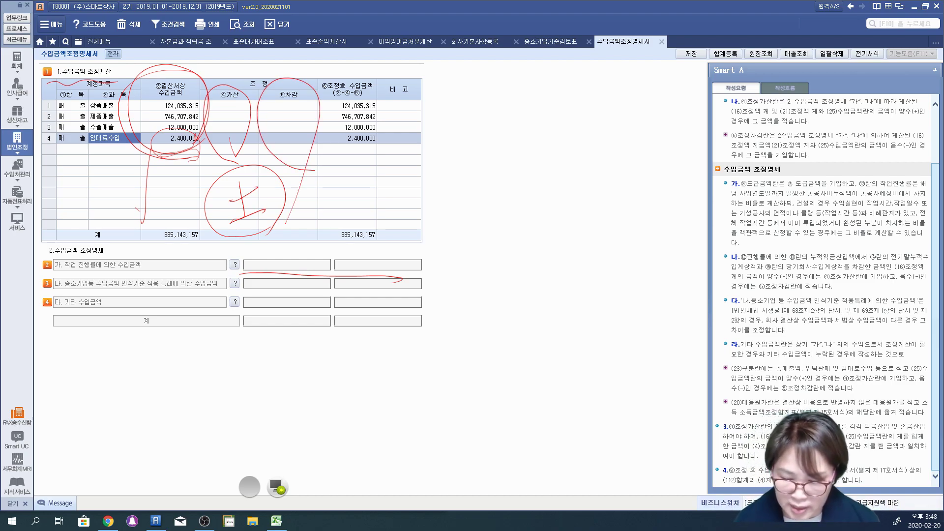
pyautogui.click(278, 489)
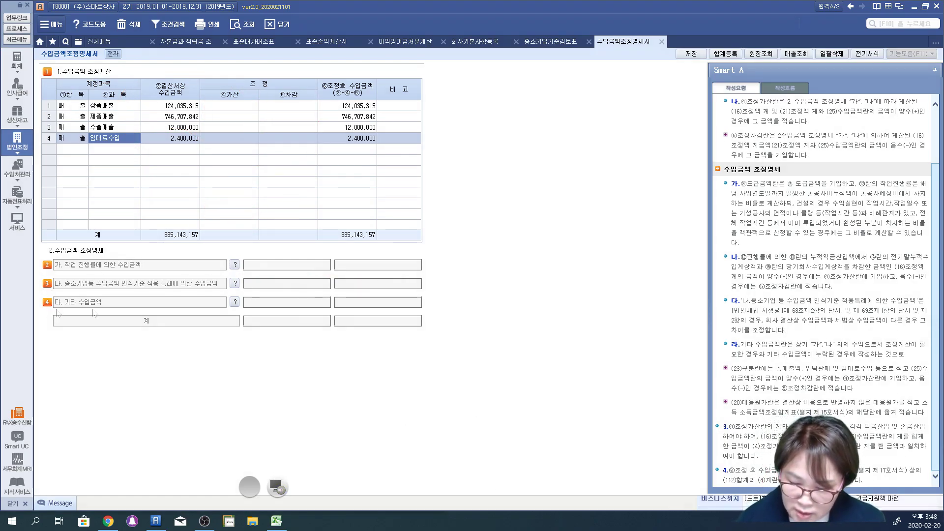
# Open the 다. 기타 수입금액 detail table and enter 매출누락 as the 구분 of its first row
pyautogui.click(234, 303)
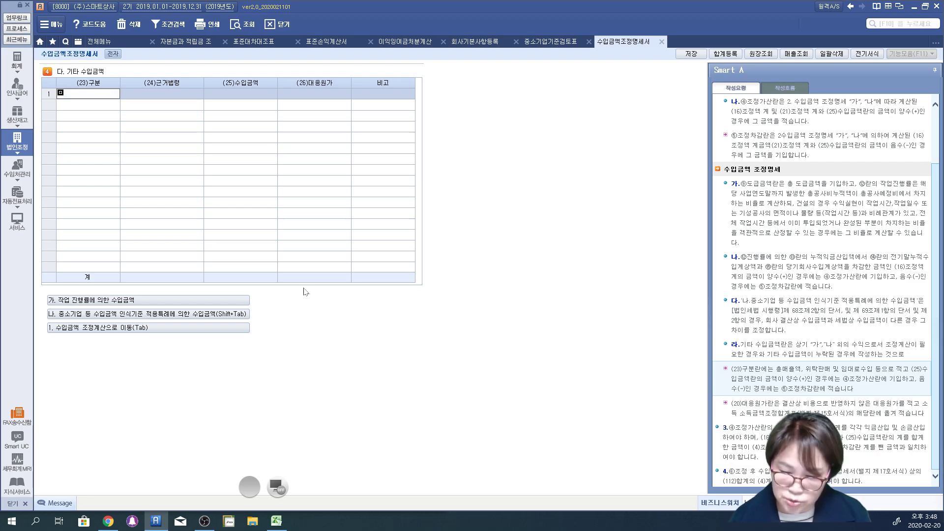
pyautogui.write('매출누락')
pyautogui.press('Return')
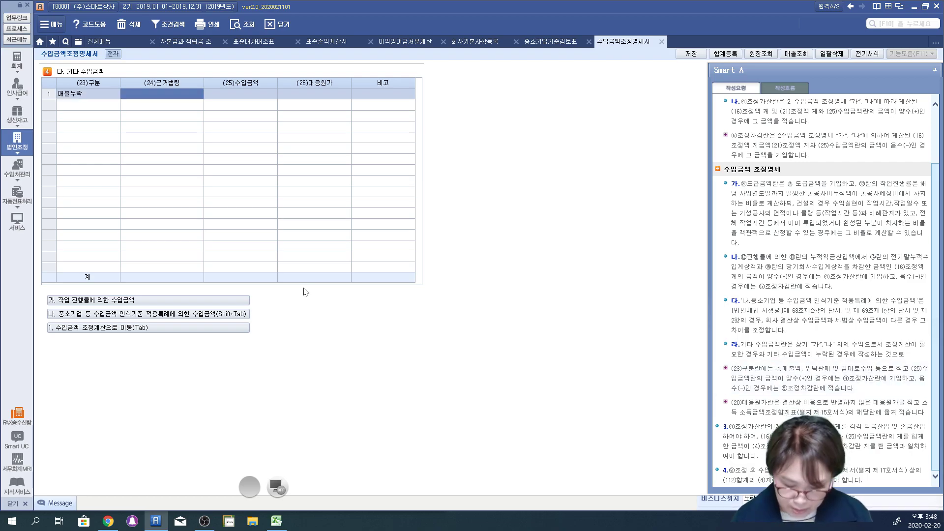
# Complete the 매출누락 row with 근거법령 위탁판매, 수입금액 1,000,000 and 대응원가 600,000, and return to 수입금액 조정계산
pyautogui.write('위탁판매')
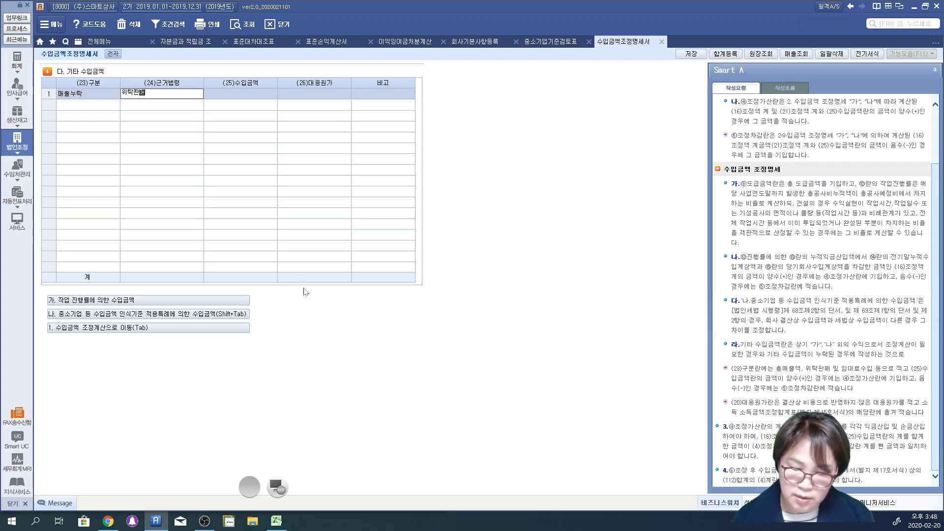
pyautogui.press('Return')
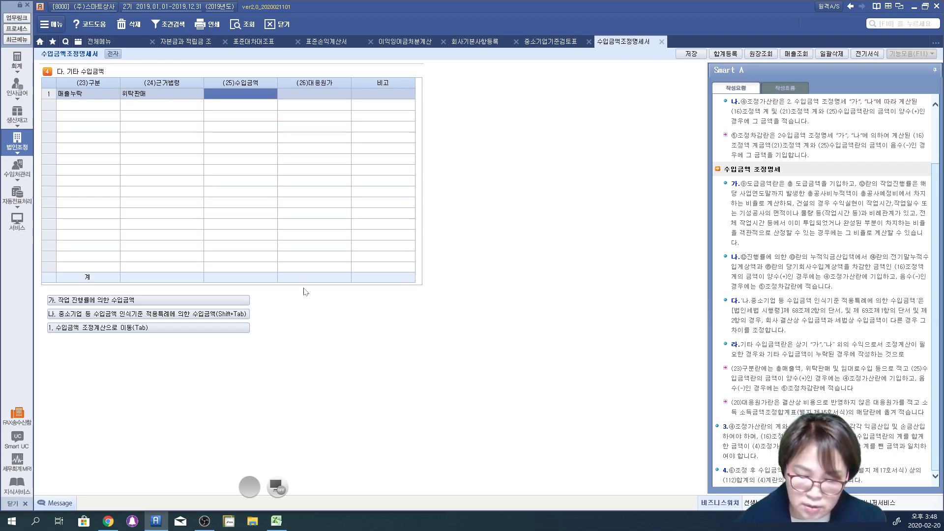
pyautogui.write('1,000,000')
pyautogui.press('Return')
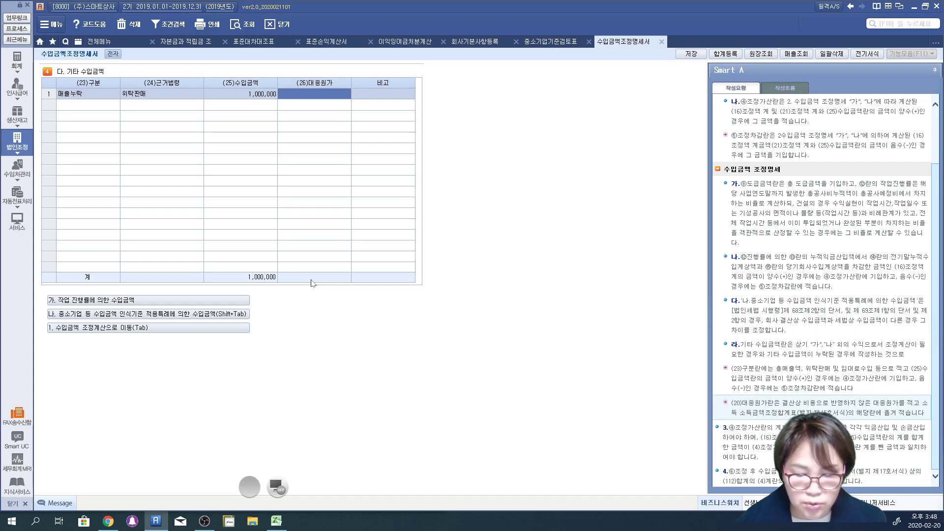
pyautogui.write('60')
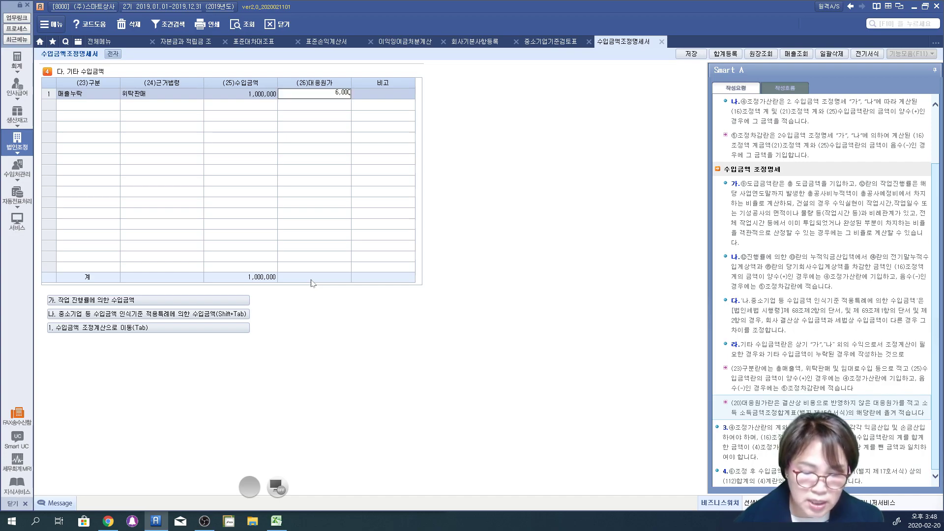
pyautogui.write('0,000')
pyautogui.press('Return')
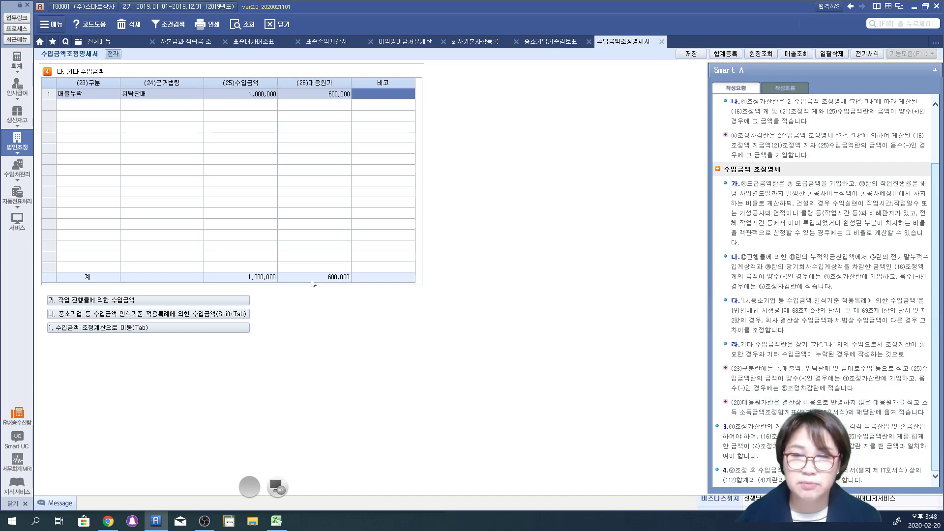
pyautogui.press('Return')
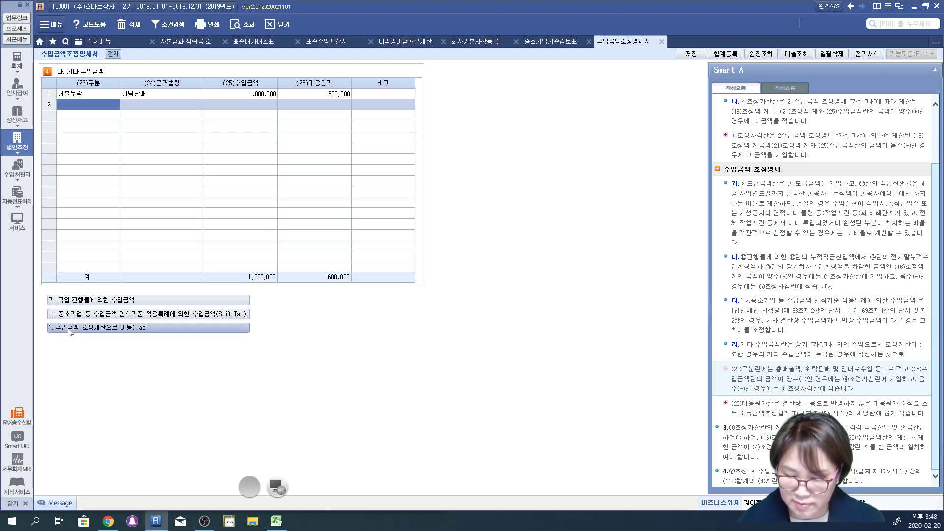
pyautogui.press('Tab')
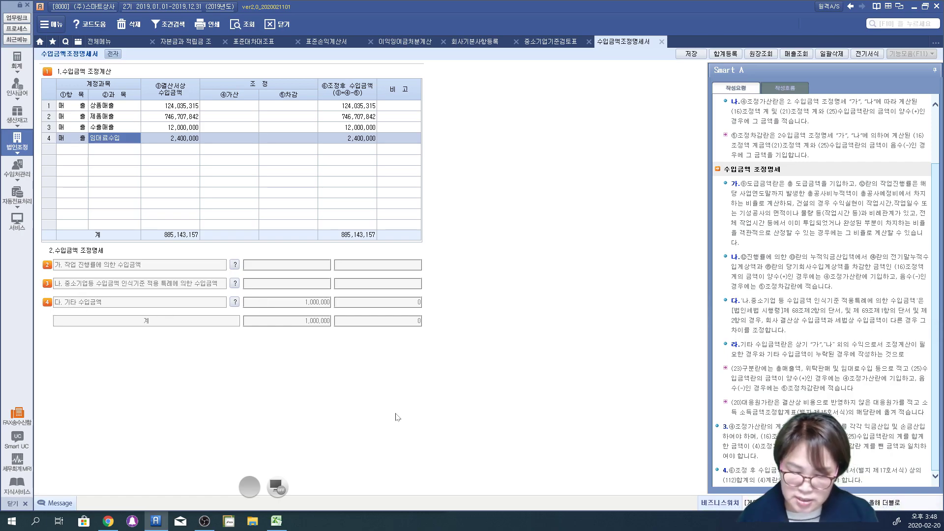
# Circle the 수입금액 조정명세 amount boxes and the 가산, 차감 and 조정후 수입금액 columns with the annotation pen, and clear all marks
pyautogui.click(278, 487)
pyautogui.moveTo(293, 262)
pyautogui.mouseDown()
pyautogui.moveTo(327, 336)
pyautogui.moveTo(305, 260)
pyautogui.mouseUp()
pyautogui.moveTo(319, 322); pyautogui.dragTo(325, 331)
pyautogui.moveTo(242, 260)
pyautogui.mouseDown()
pyautogui.moveTo(254, 329)
pyautogui.moveTo(329, 268)
pyautogui.moveTo(328, 258)
pyautogui.mouseUp()
pyautogui.moveTo(429, 252)
pyautogui.mouseDown()
pyautogui.moveTo(418, 253)
pyautogui.moveTo(350, 330)
pyautogui.moveTo(446, 236)
pyautogui.moveTo(414, 241)
pyautogui.mouseUp()
pyautogui.moveTo(243, 258); pyautogui.dragTo(326, 278)
pyautogui.moveTo(259, 256)
pyautogui.mouseDown()
pyautogui.moveTo(234, 252)
pyautogui.moveTo(197, 123)
pyautogui.moveTo(250, 133)
pyautogui.moveTo(261, 256)
pyautogui.mouseUp()
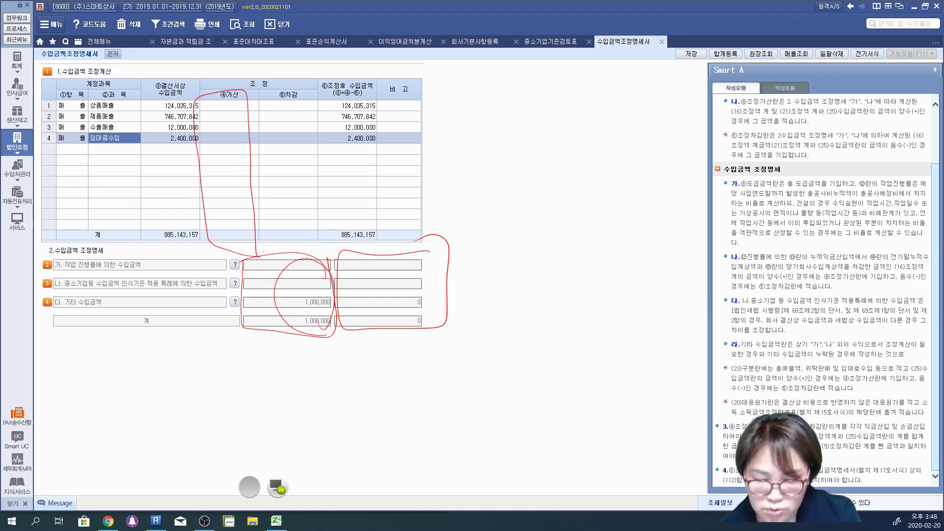
pyautogui.moveTo(347, 251)
pyautogui.mouseDown()
pyautogui.moveTo(268, 239)
pyautogui.moveTo(285, 94)
pyautogui.moveTo(320, 248)
pyautogui.mouseUp()
pyautogui.moveTo(386, 164)
pyautogui.mouseDown()
pyautogui.moveTo(334, 148)
pyautogui.moveTo(355, 248)
pyautogui.mouseUp()
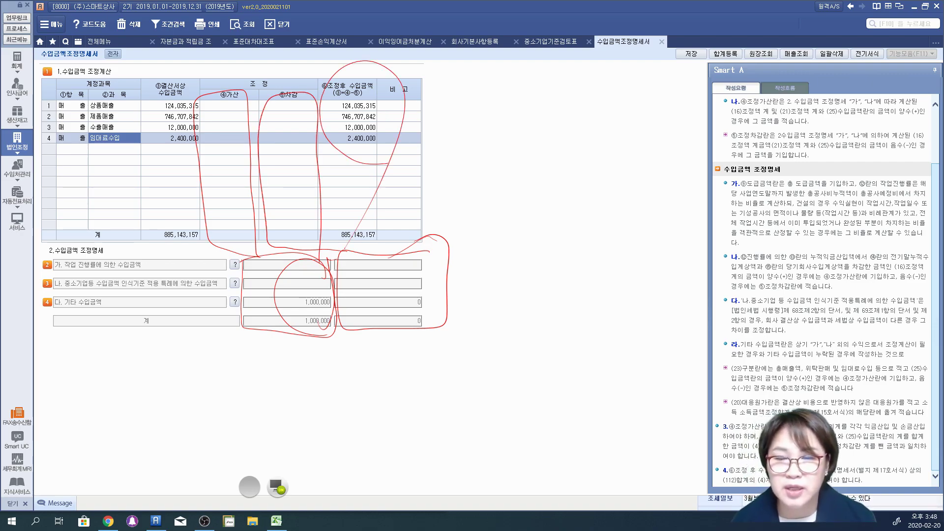
pyautogui.click(278, 489)
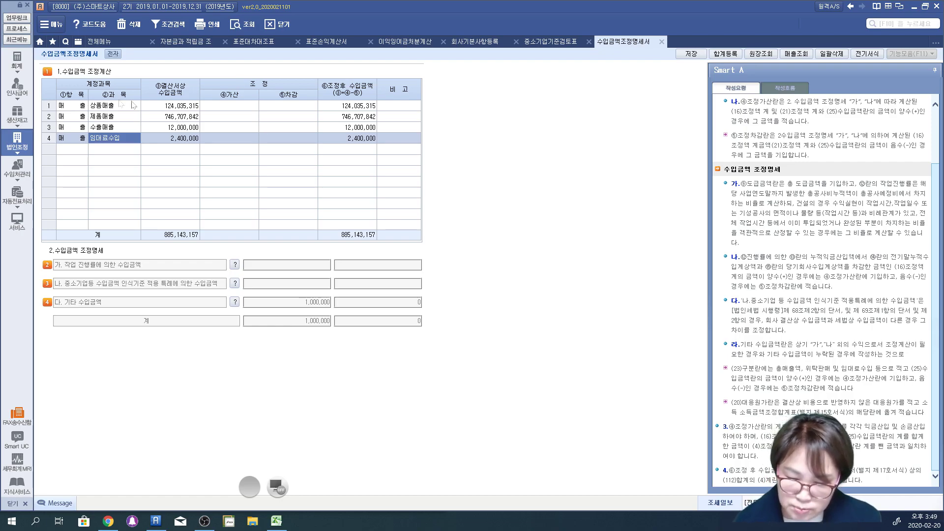
# Enter 1,000,000 as the 가산 adjustment of the 제품매출 row
pyautogui.click(242, 119)
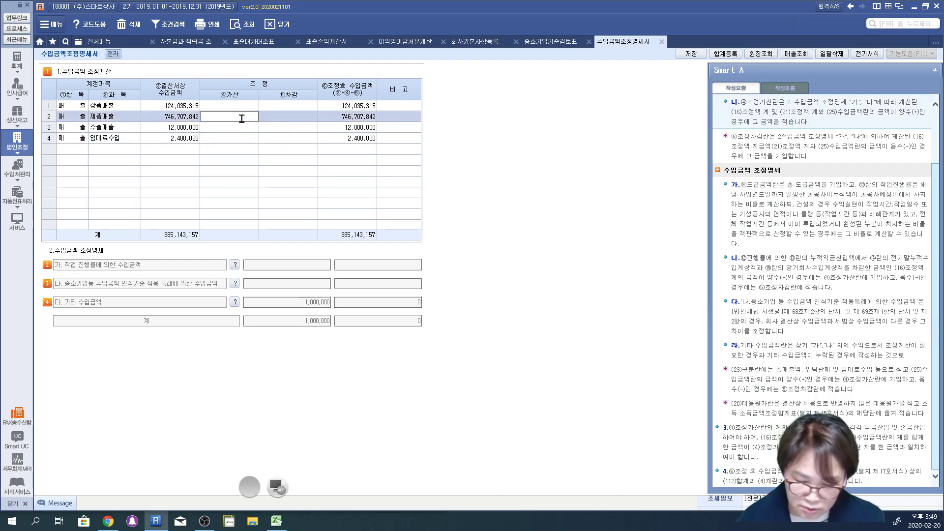
pyautogui.write('1,000,000')
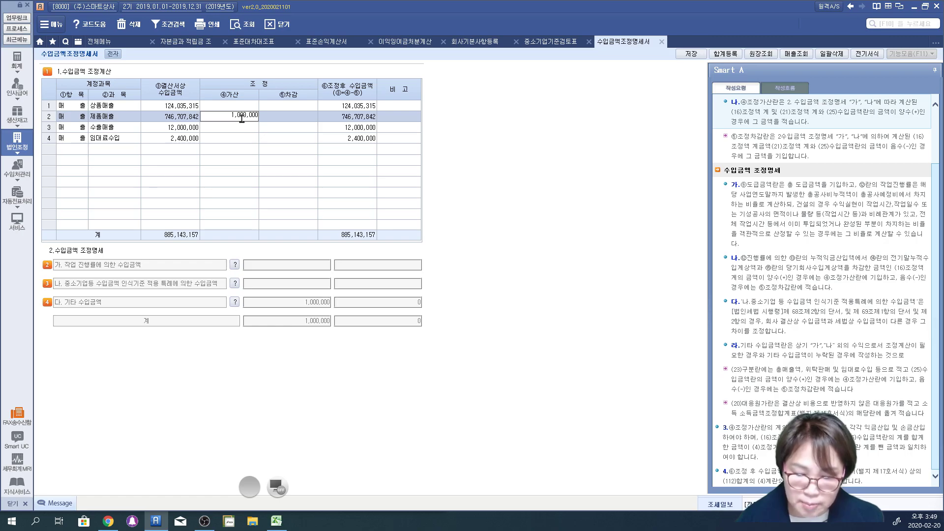
pyautogui.press('Return')
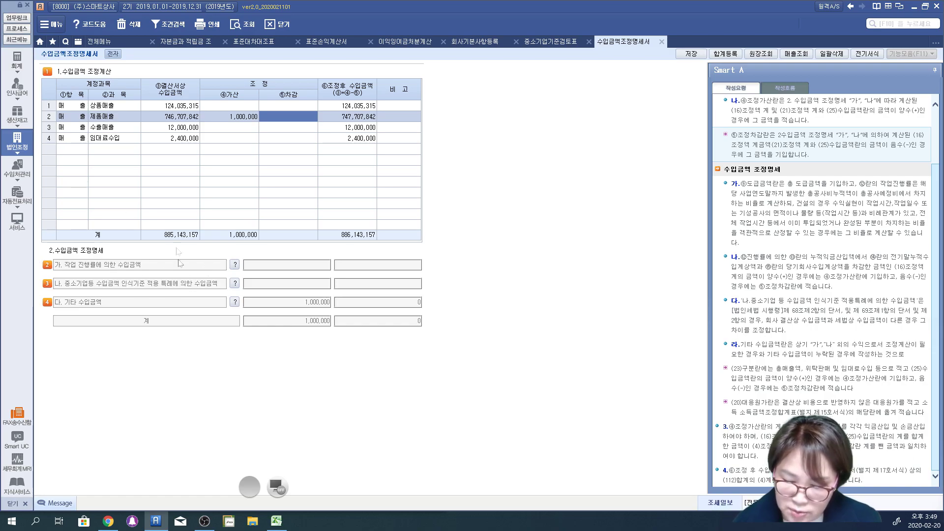
# Open the 가. 작업 진행률에 의한 수입금액 detail and add a row with 공사명 건설, 도급자 건설 and 구분 95.1.1 이후 계약체결분
pyautogui.click(235, 264)
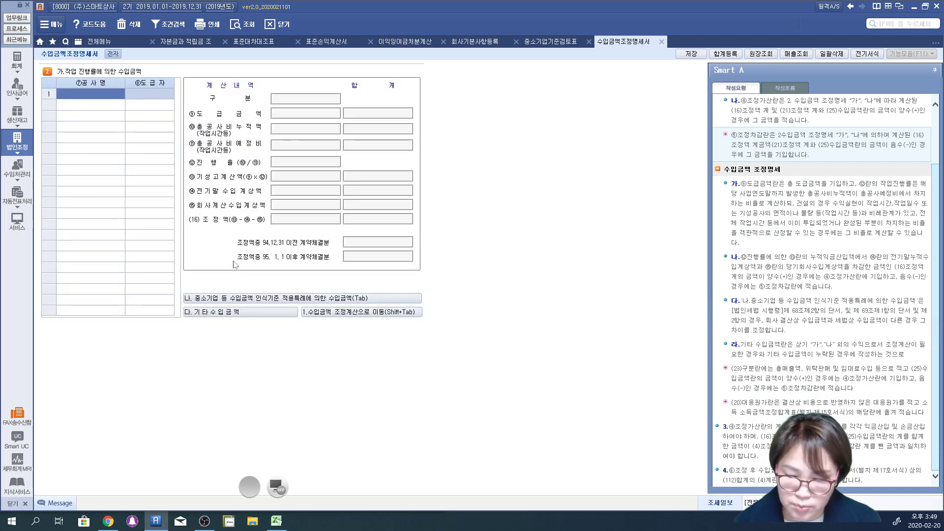
pyautogui.click(82, 97)
pyautogui.write('건세ㄹ')
pyautogui.press('Return')
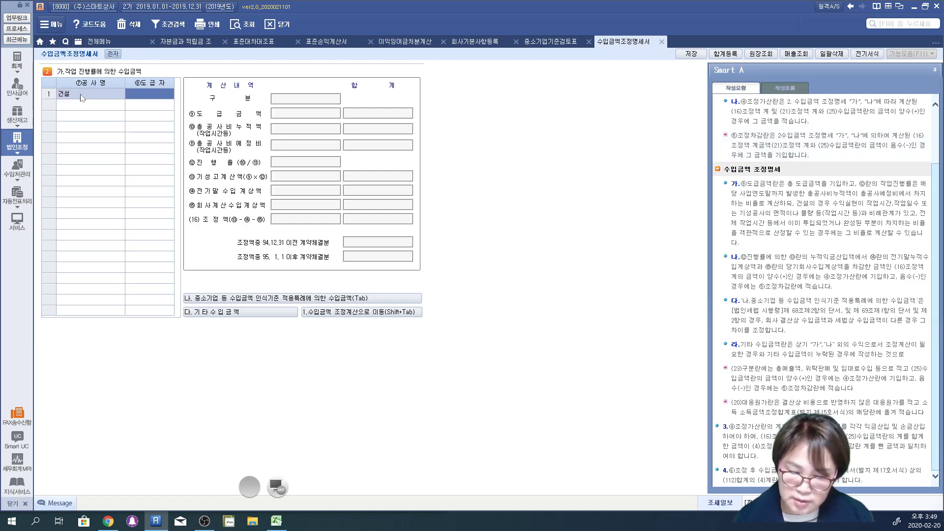
pyautogui.write('건서ㄹ')
pyautogui.press('Return')
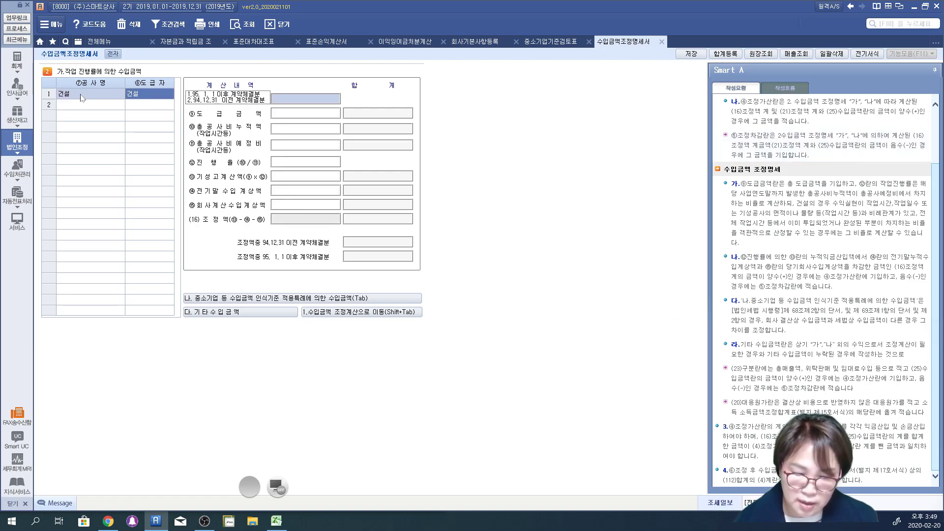
pyautogui.press('Return')
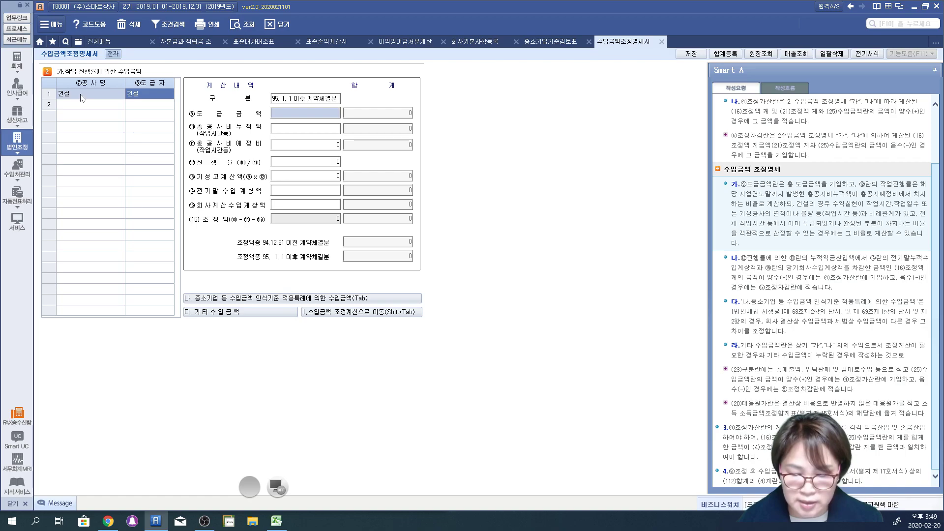
# Enter 도급금액 500,000,000, 총공사비누적액 300,000,000 and 총공사예정비 400,000,000 for the 건설 project
pyautogui.write('500,000,000')
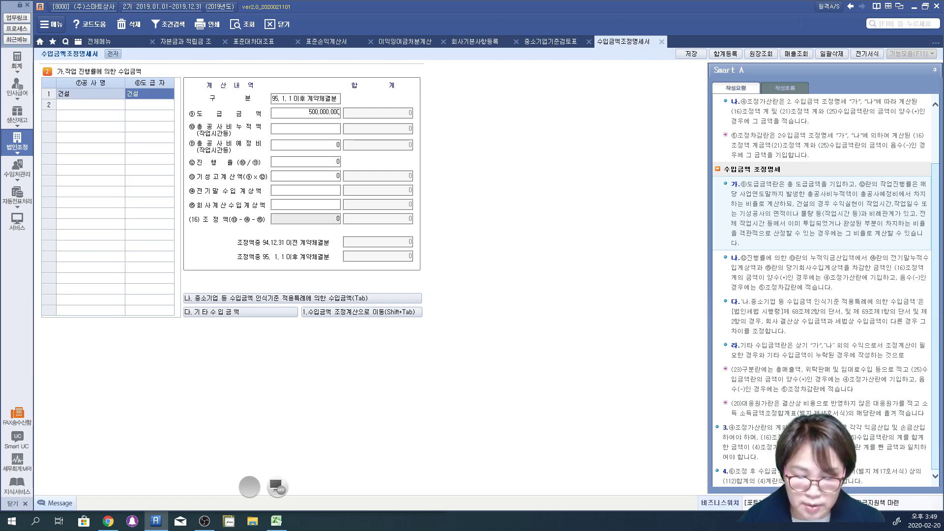
pyautogui.press('Return')
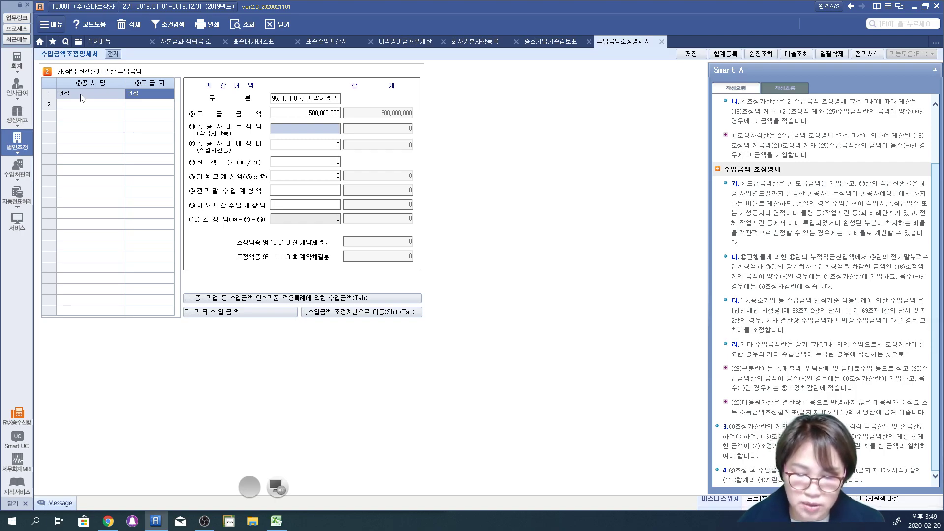
pyautogui.write('30000000')
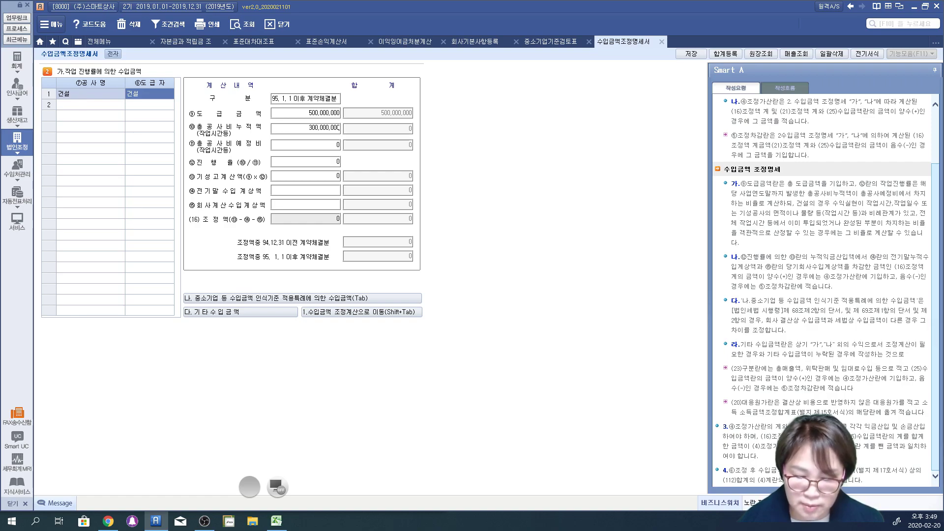
pyautogui.press('Return')
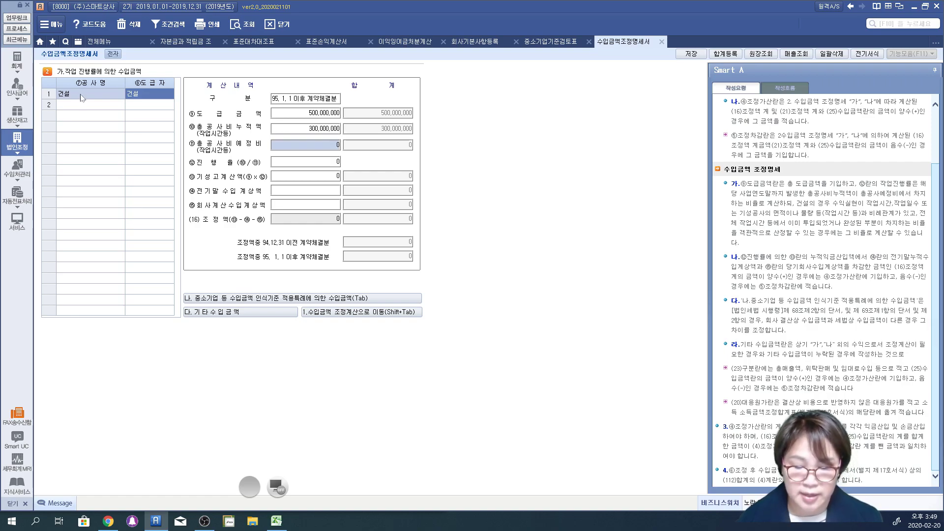
pyautogui.write('4000')
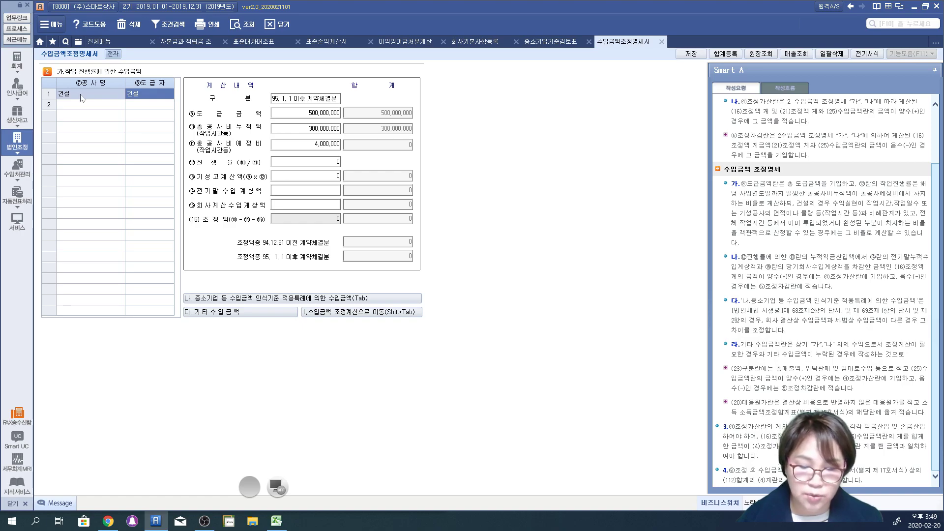
pyautogui.press('Return')
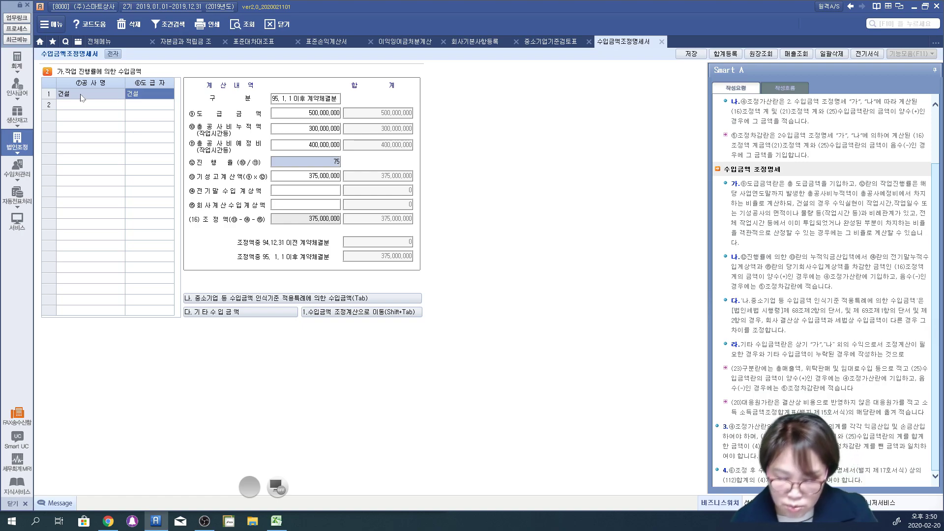
# Mark the 총공사비, 진행률, 도급금액, 기성고계산액 and 조정액 figures with the annotation pen, and clear all marks
pyautogui.click(275, 486)
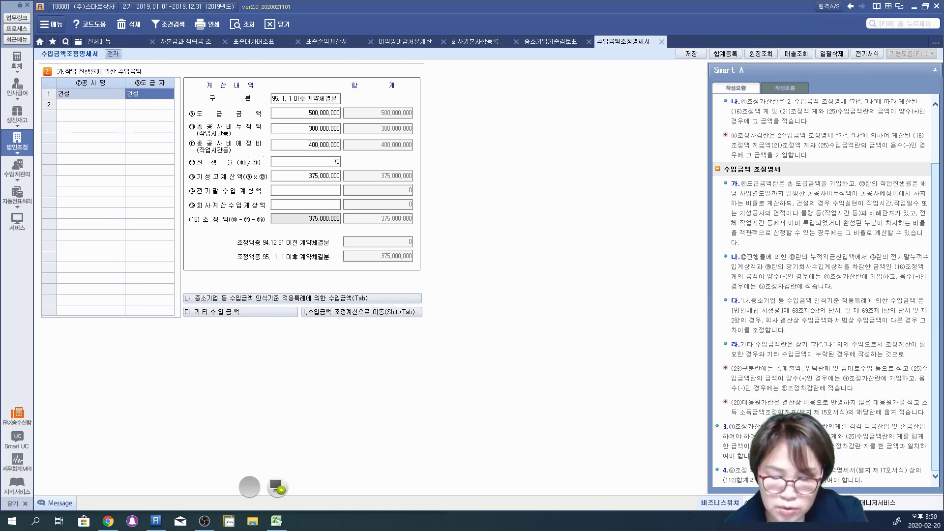
pyautogui.moveTo(180, 147)
pyautogui.mouseDown()
pyautogui.moveTo(347, 143)
pyautogui.moveTo(194, 146)
pyautogui.moveTo(334, 135)
pyautogui.moveTo(201, 126)
pyautogui.mouseUp()
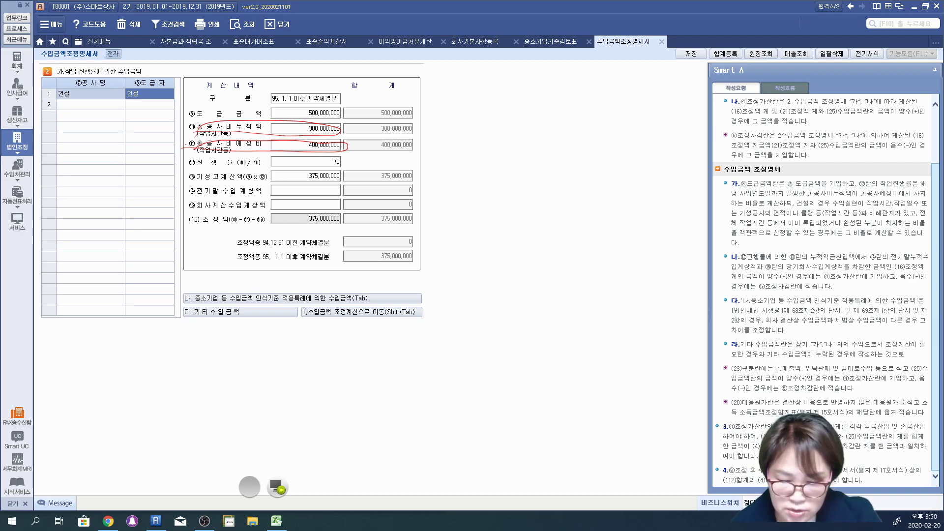
pyautogui.moveTo(289, 169); pyautogui.dragTo(357, 162)
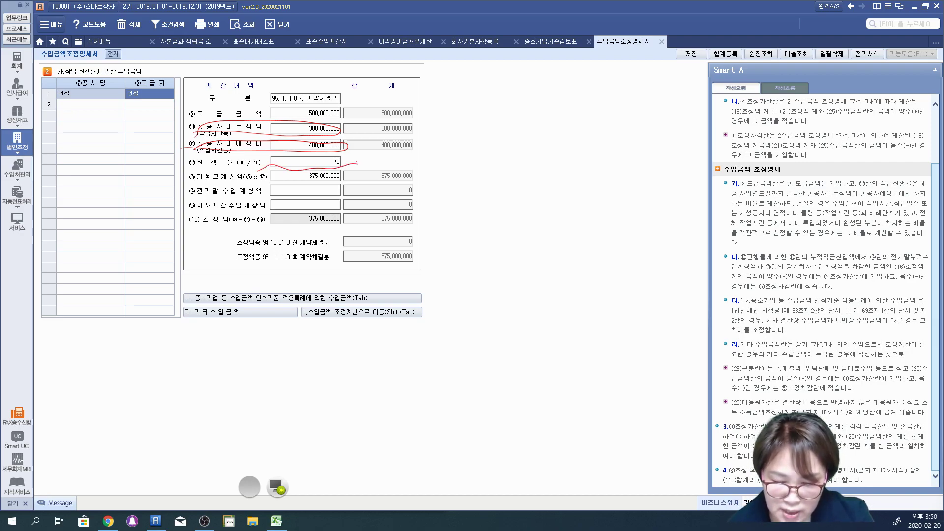
pyautogui.moveTo(294, 116)
pyautogui.mouseDown()
pyautogui.moveTo(354, 88)
pyautogui.moveTo(364, 145)
pyautogui.moveTo(378, 150)
pyautogui.mouseUp()
pyautogui.moveTo(286, 184); pyautogui.dragTo(342, 178)
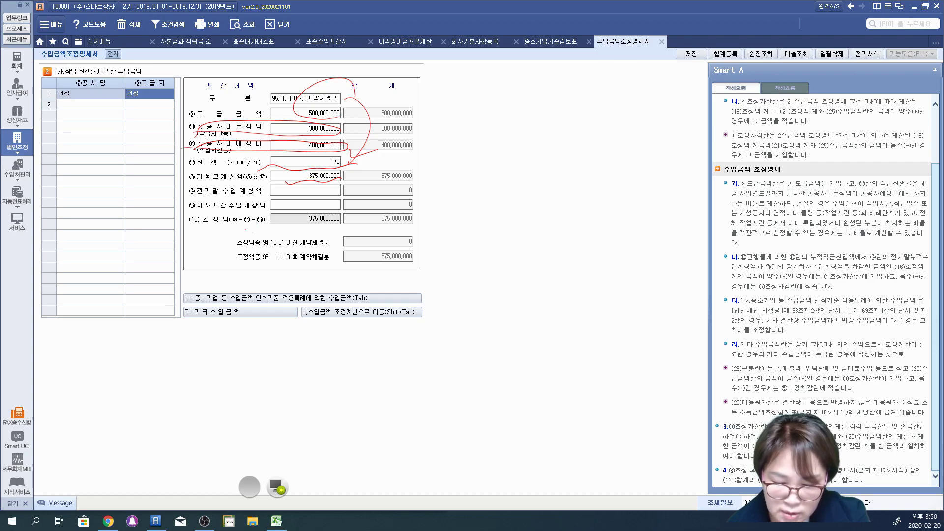
pyautogui.moveTo(339, 239)
pyautogui.mouseDown()
pyautogui.moveTo(350, 215)
pyautogui.moveTo(340, 249)
pyautogui.mouseUp()
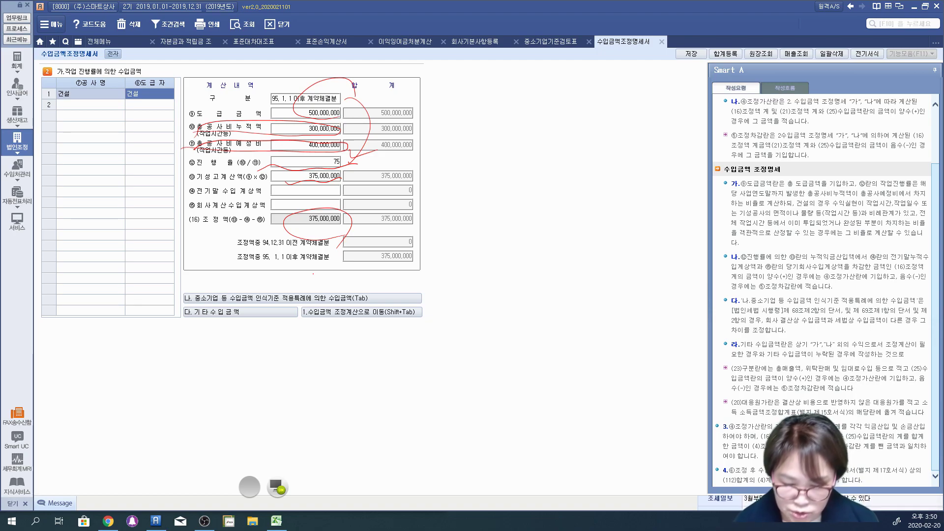
pyautogui.click(278, 484)
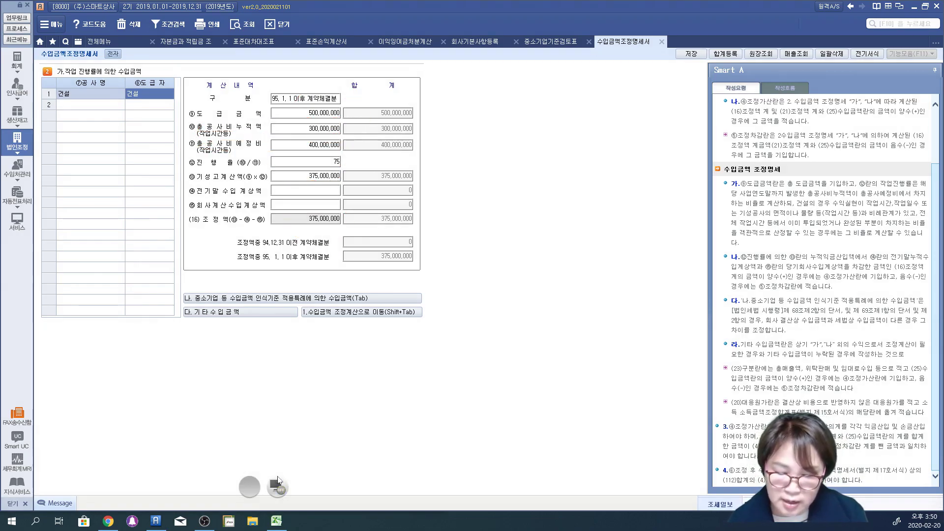
# Enter 200,000,000 as the 회사계산수입계상액 of the 건설 project
pyautogui.click(293, 209)
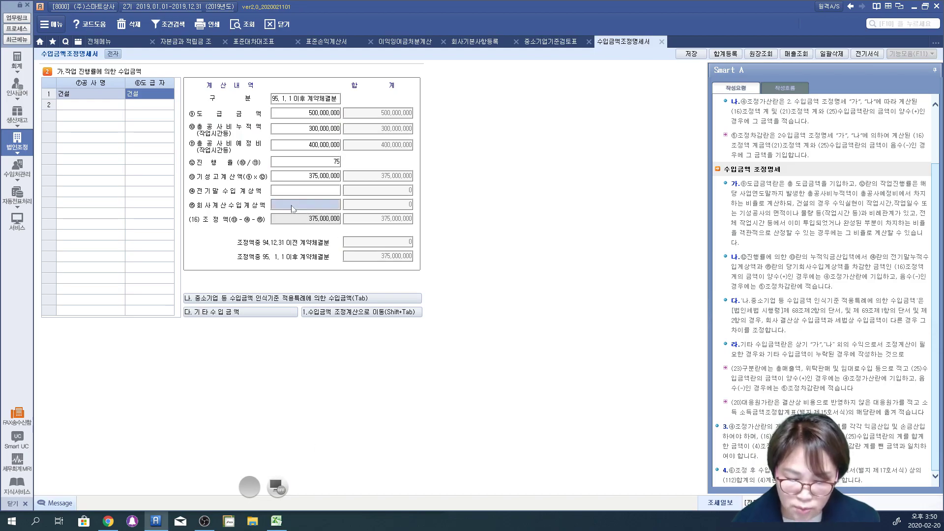
pyautogui.write('2000000')
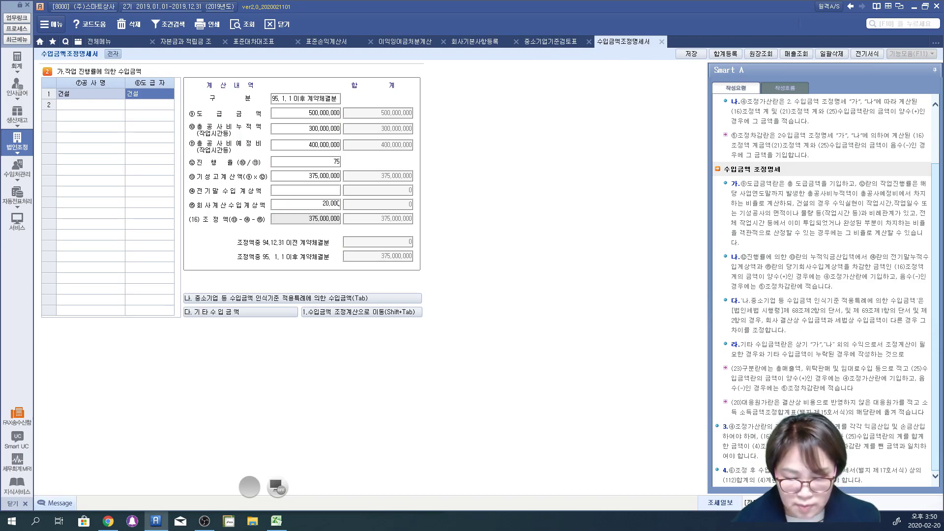
pyautogui.press('Return')
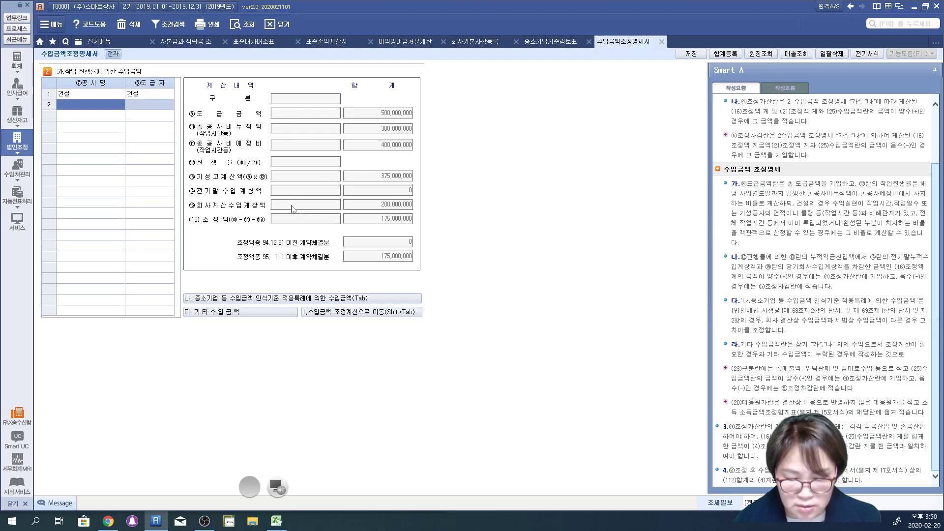
# Try 400,000,000 as the 회사계산수입계상액 of the 건설 project and examine the 조정액 that follows from it
pyautogui.press('Up')
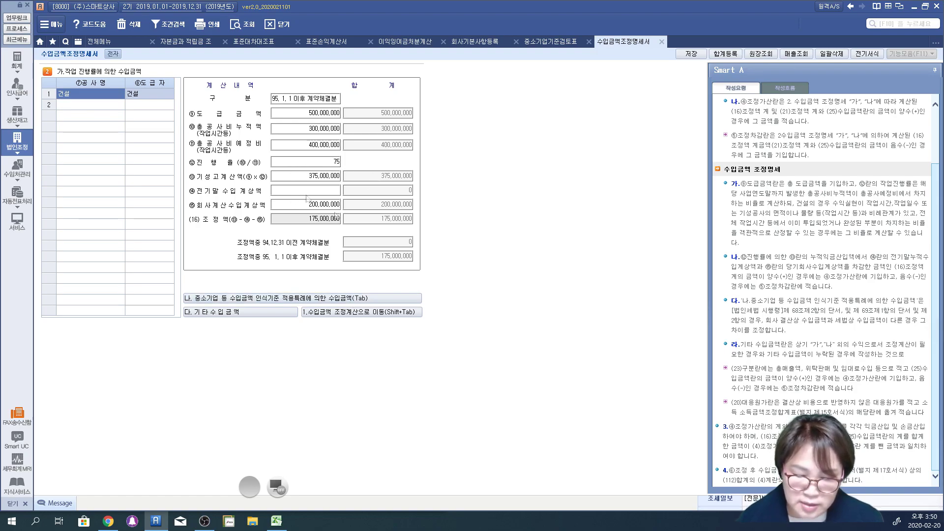
pyautogui.click(297, 204)
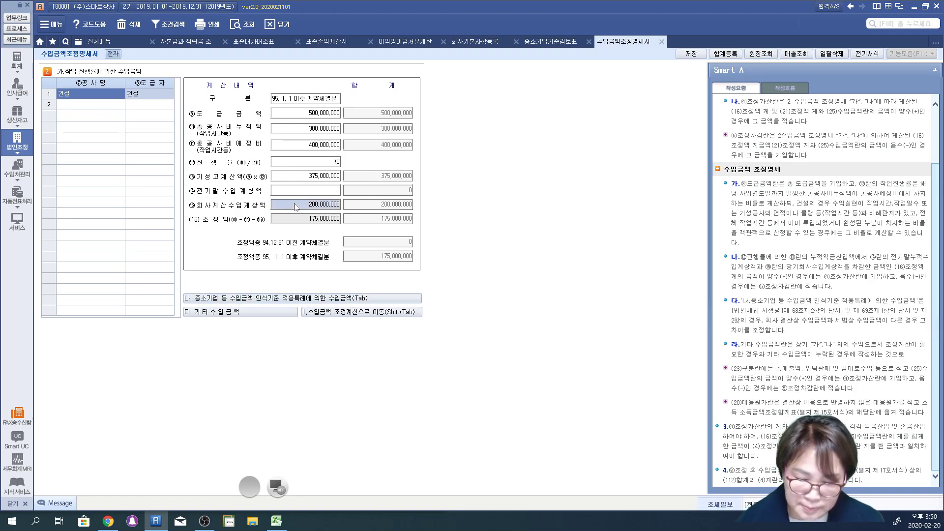
pyautogui.write('400')
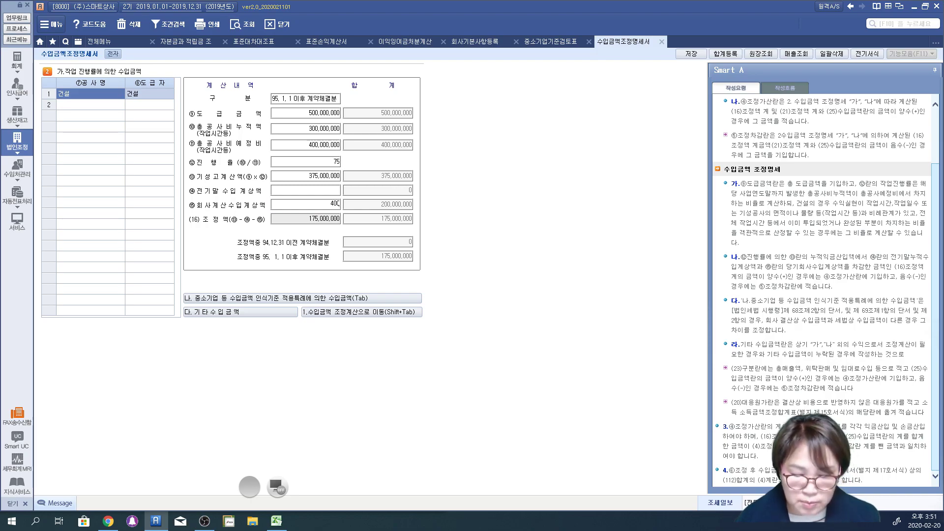
pyautogui.write(',000,000')
pyautogui.press('Return')
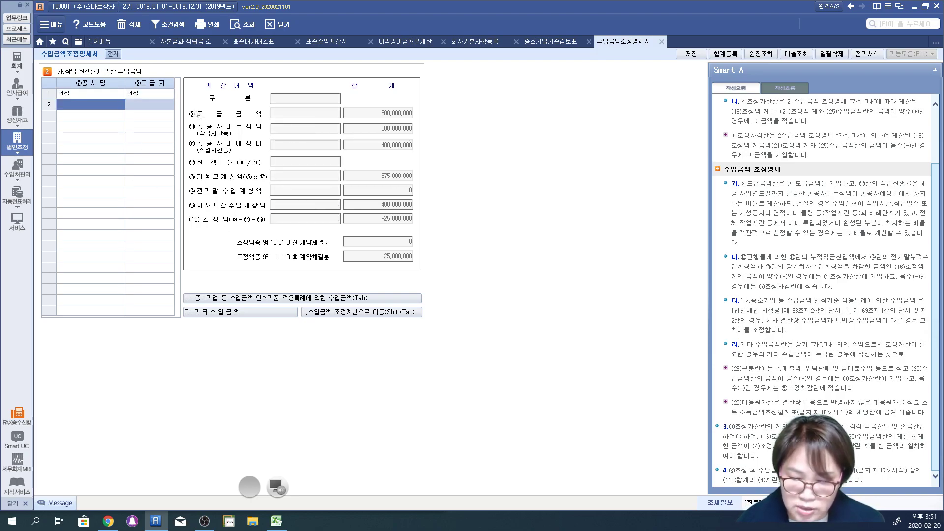
pyautogui.click(163, 96)
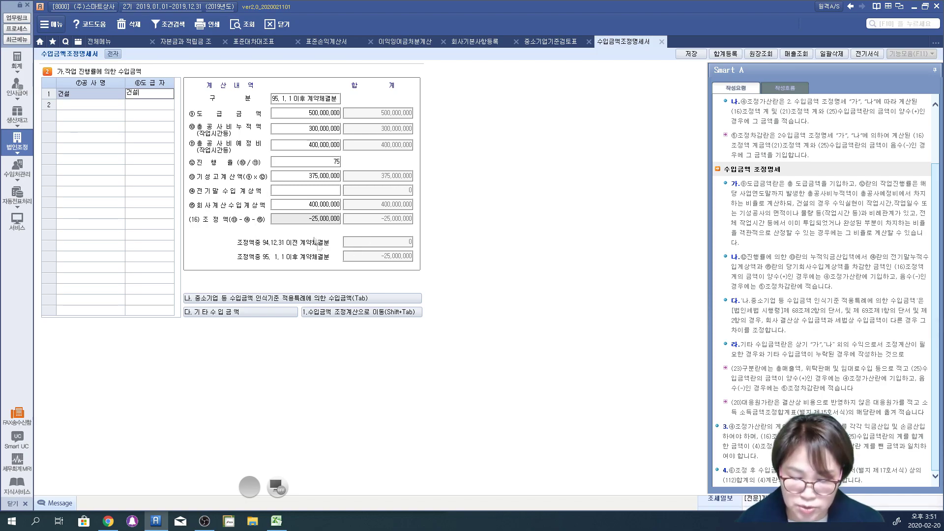
pyautogui.click(289, 220)
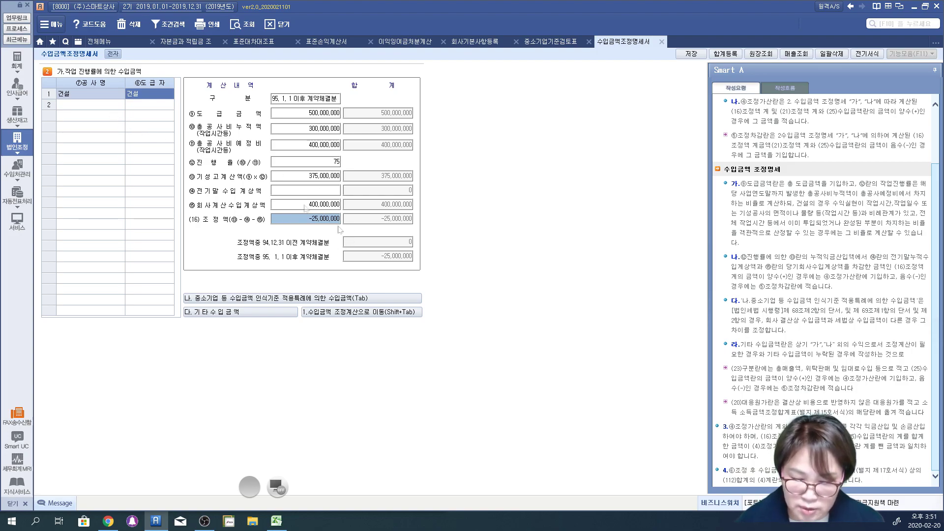
# Set the 회사계산수입계상액 of the 건설 project back to 200,000,000
pyautogui.click(294, 202)
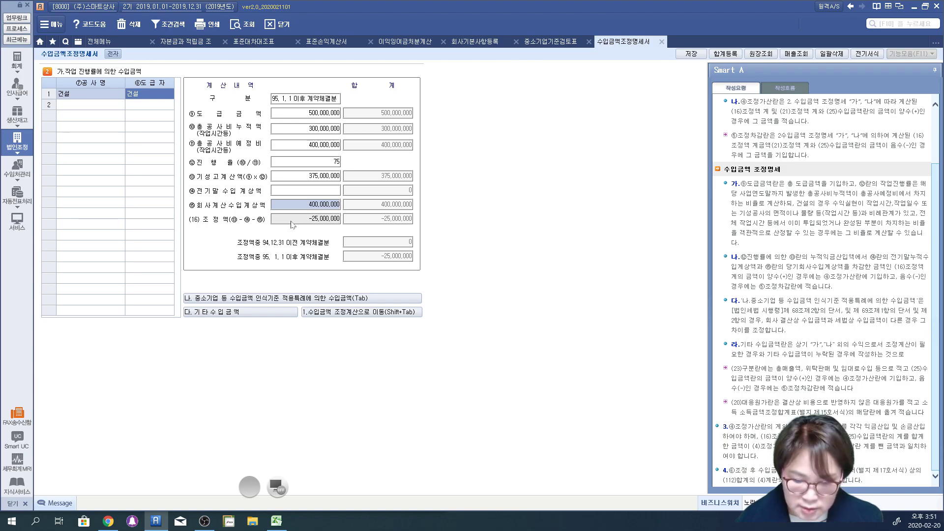
pyautogui.write('200')
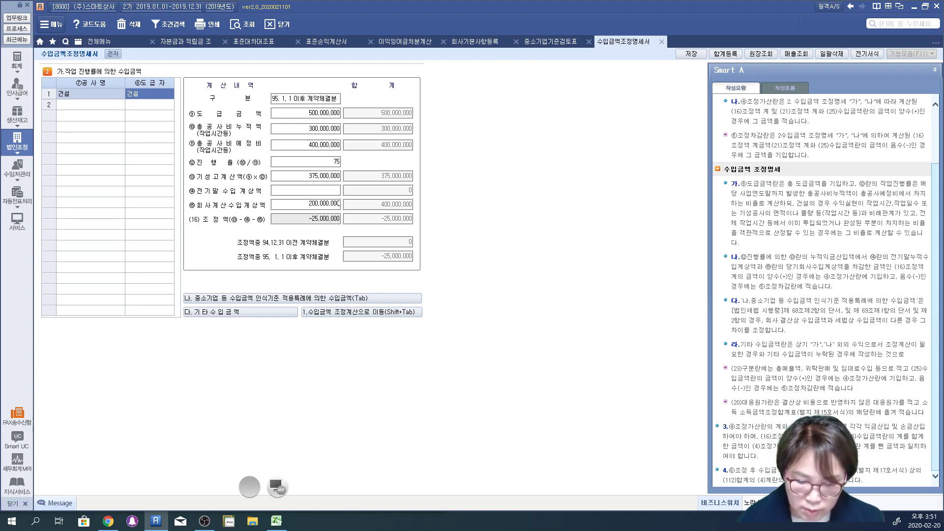
pyautogui.press('Return')
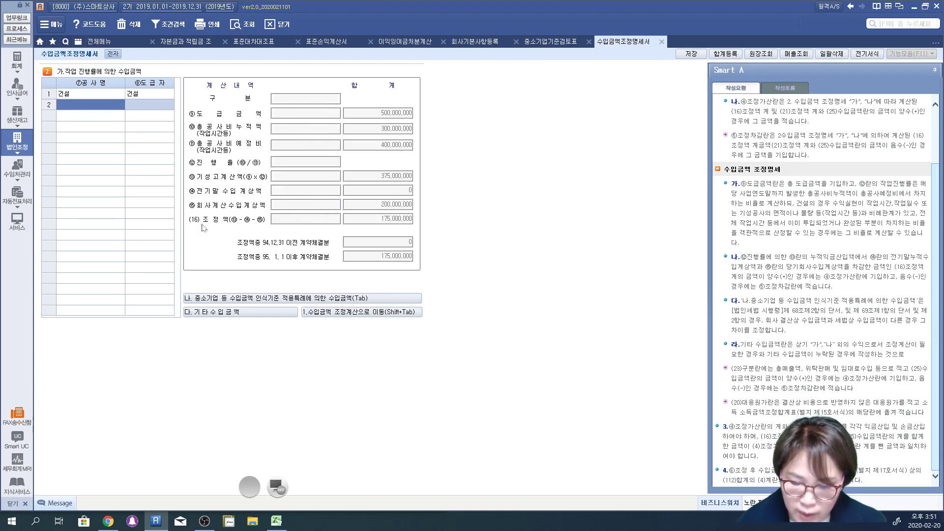
pyautogui.click(150, 92)
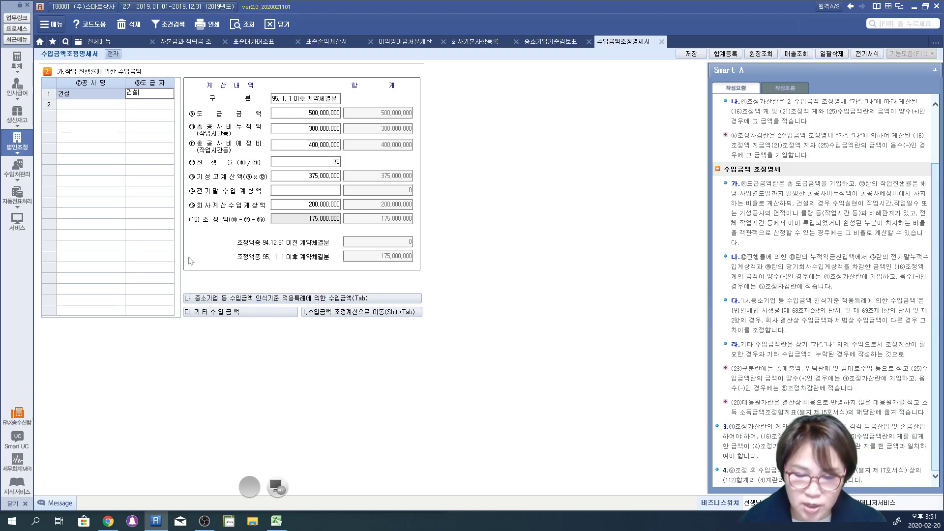
pyautogui.click(104, 105)
pyautogui.click(94, 93)
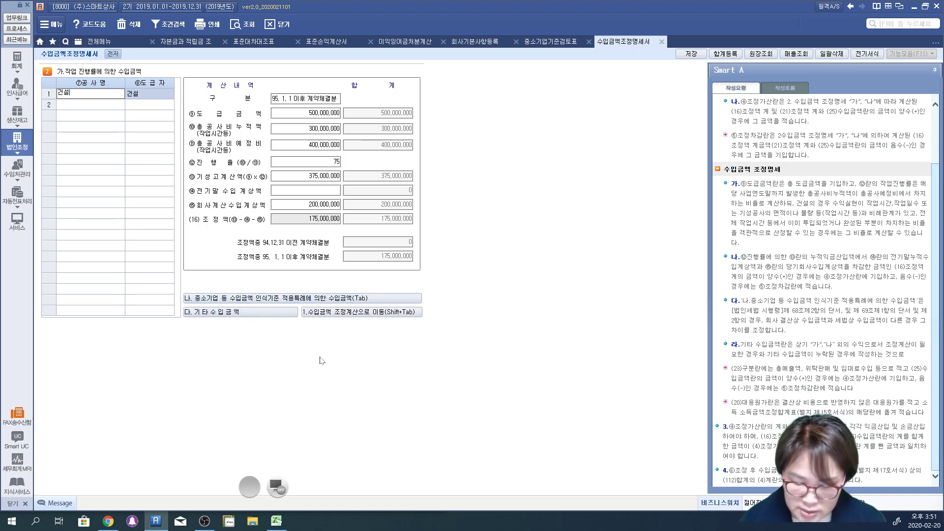
# Return to 수입금액 조정계산, open the 다. 기타 수입금액 detail and delete its 매출누락 row
pyautogui.click(333, 312)
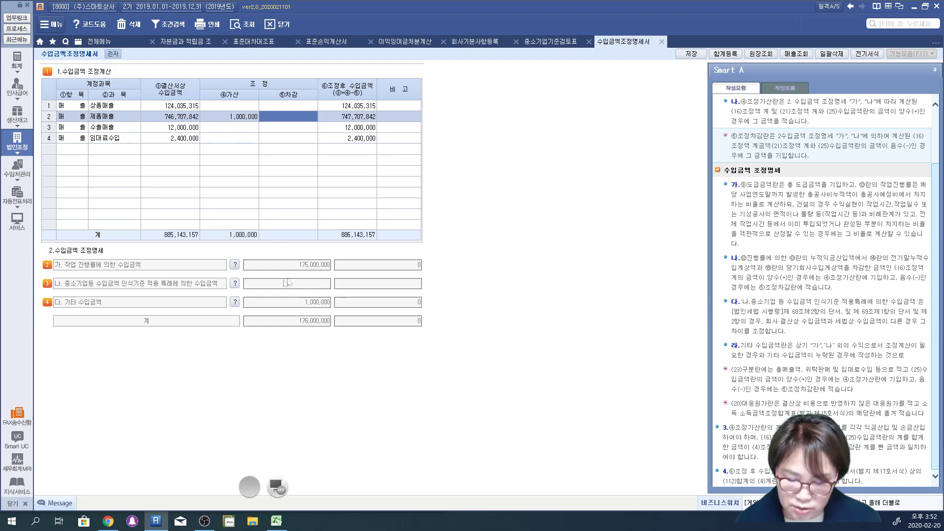
pyautogui.click(235, 302)
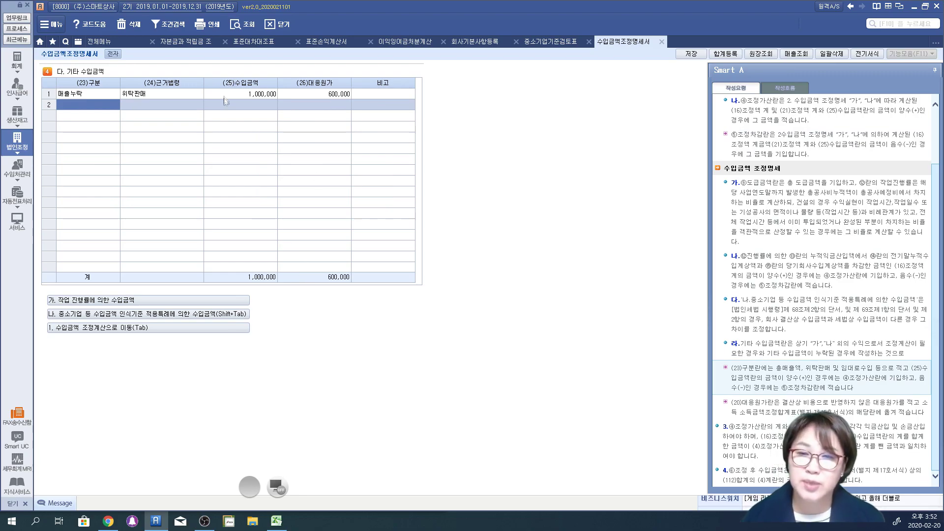
pyautogui.click(224, 98)
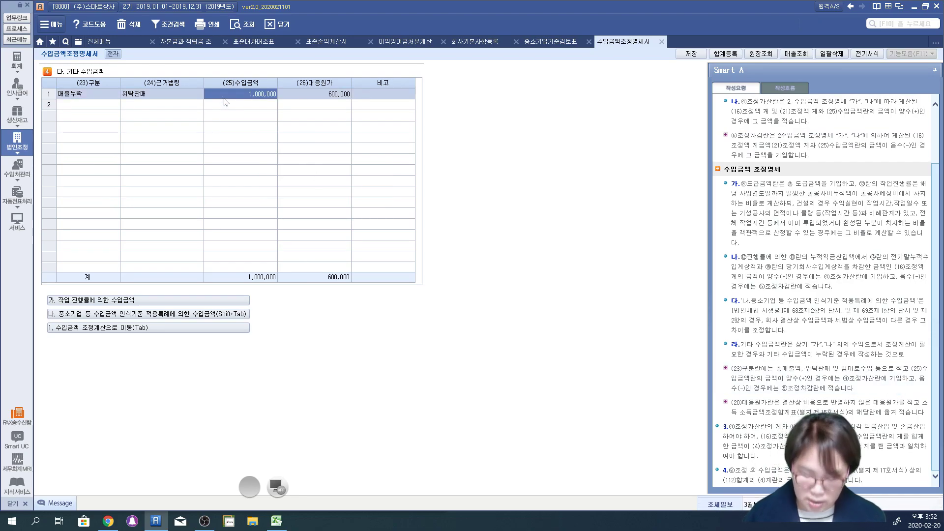
pyautogui.press('F5')
pyautogui.press('Return')
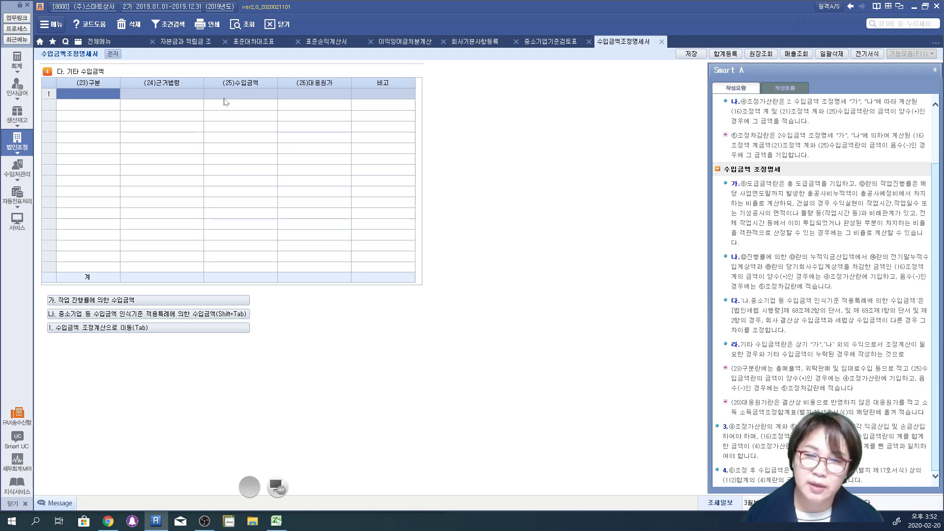
# Close the 수입금액조정명세서 form without saving the changes and reopen it
pyautogui.press('Escape')
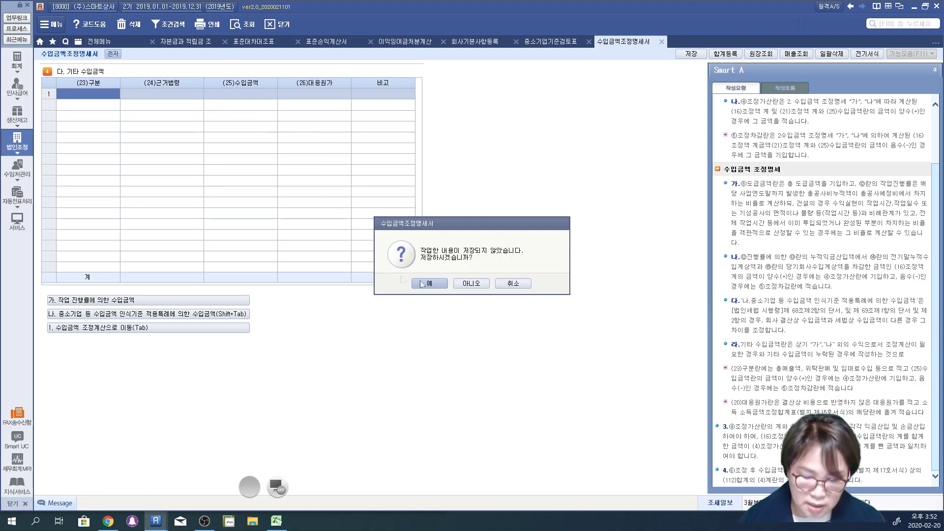
pyautogui.click(481, 287)
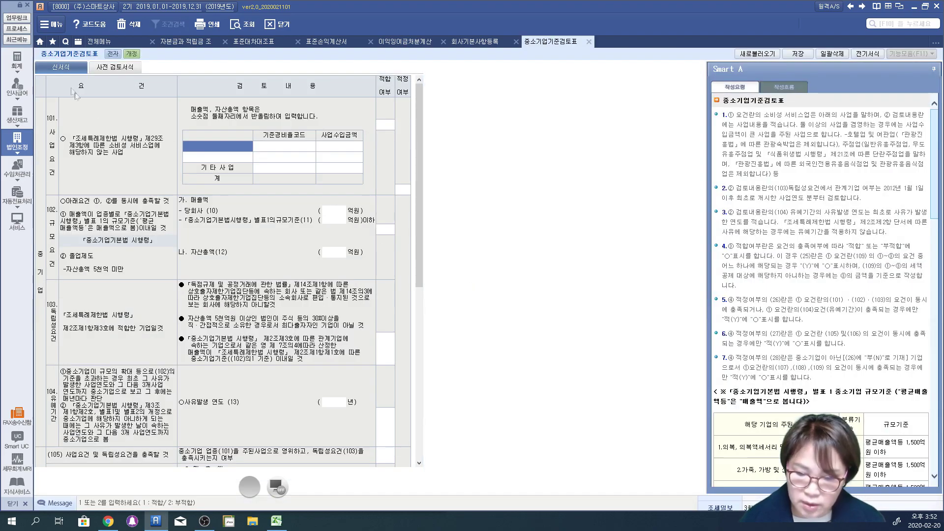
pyautogui.click(95, 43)
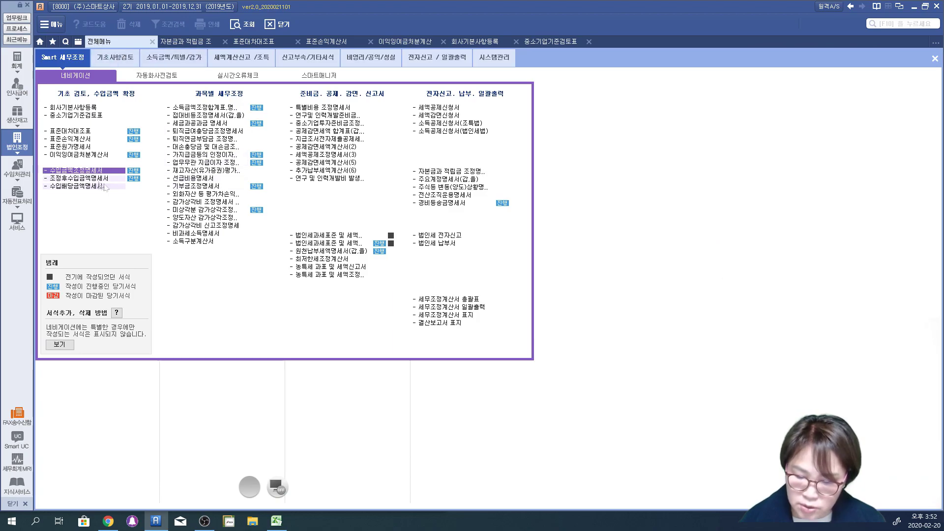
pyautogui.click(81, 170)
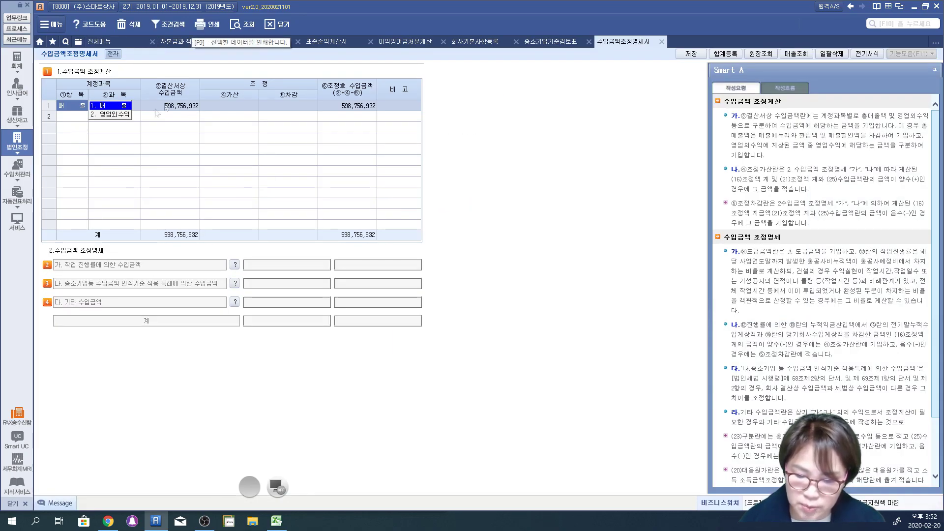
# Fill the first 수입금액 조정계산 row as 매출 with account 401 상품매출 from 매출조회
pyautogui.press('Return')
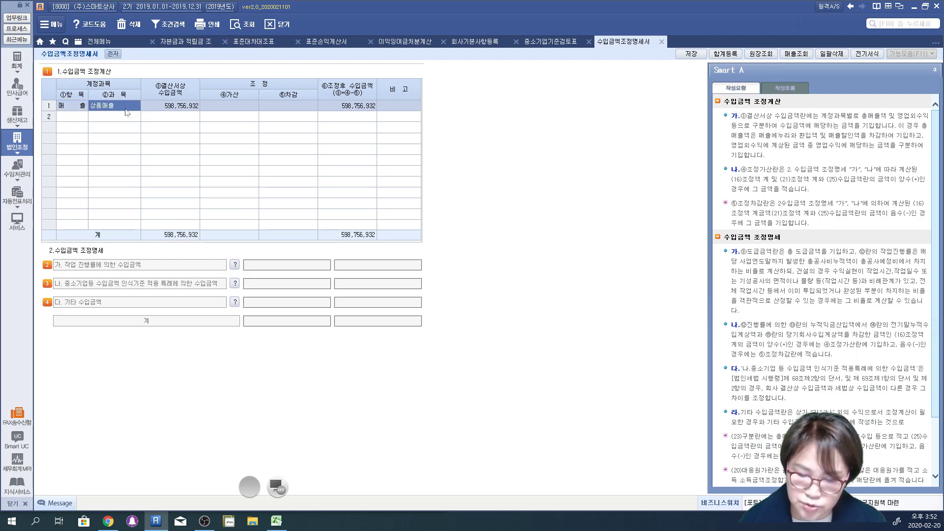
pyautogui.click(799, 56)
pyautogui.click(469, 192)
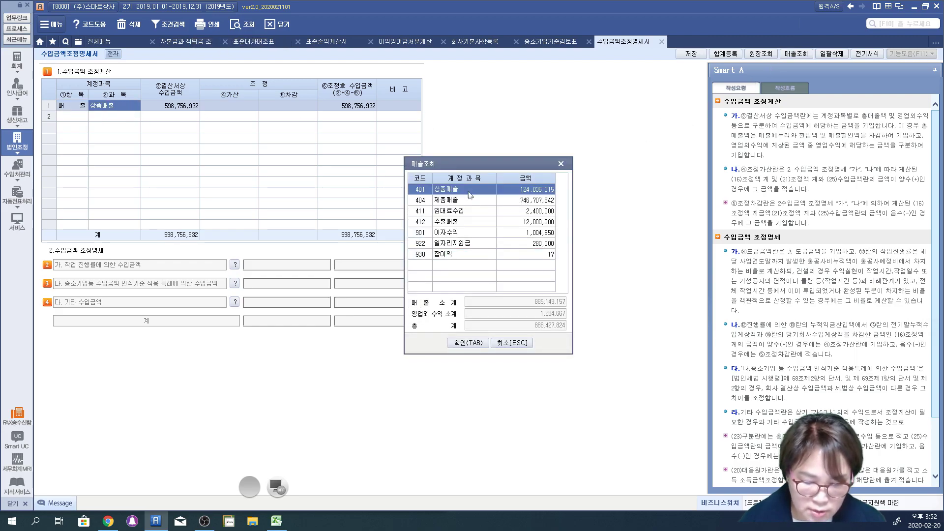
pyautogui.click(467, 343)
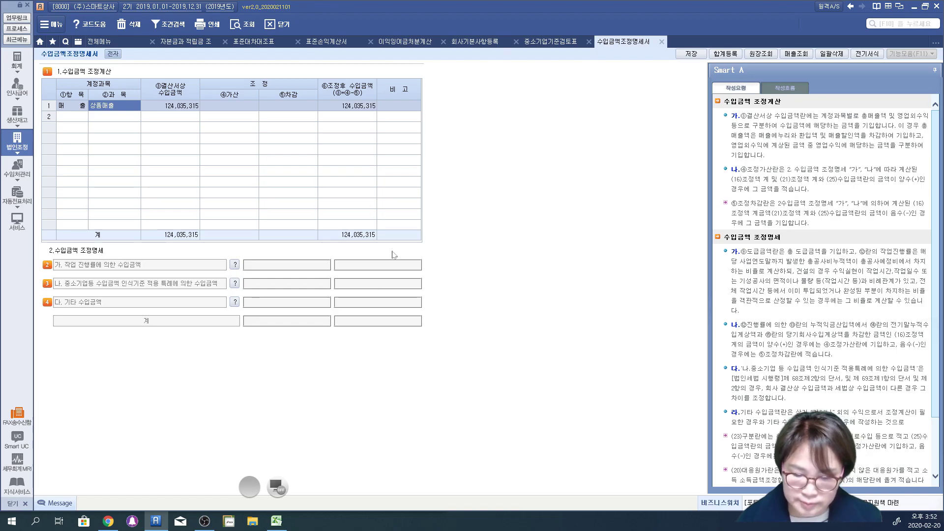
# Add a second 매출 row to 수입금액 조정계산 with account 404 제품매출 from 매출조회
pyautogui.press('Return')
pyautogui.write('1')
pyautogui.press('Return')
pyautogui.click(796, 54)
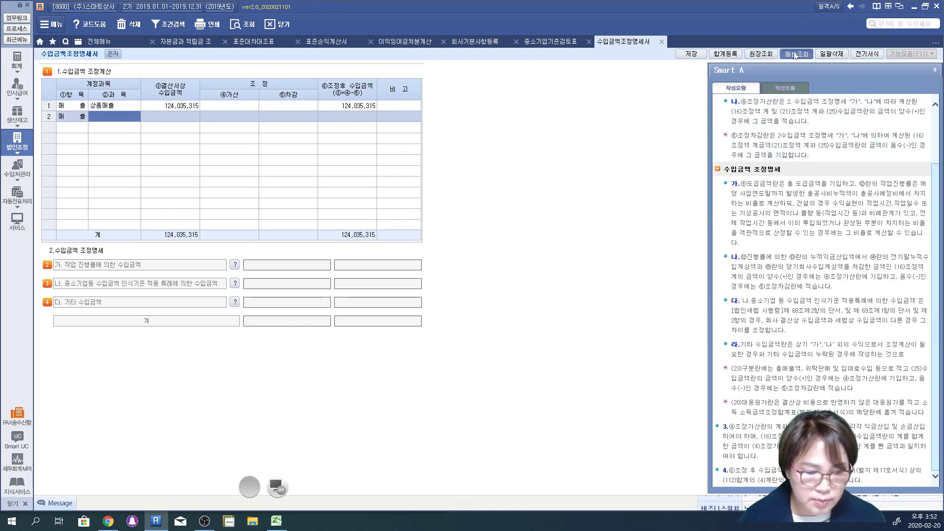
pyautogui.doubleClick(456, 200)
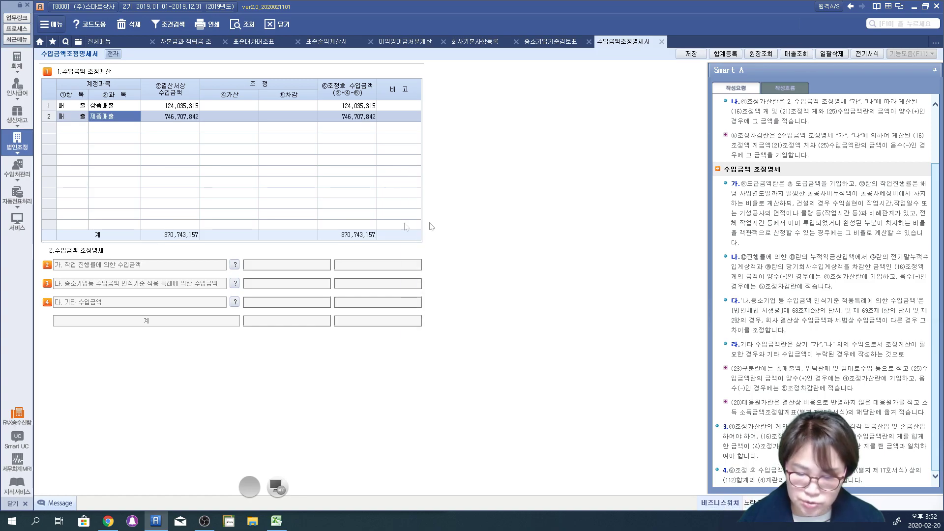
# Add a third 매출 row to 수입금액 조정계산 with account 411 임대료수입 from 매출조회
pyautogui.press('Return')
pyautogui.press('Return')
pyautogui.press('Return')
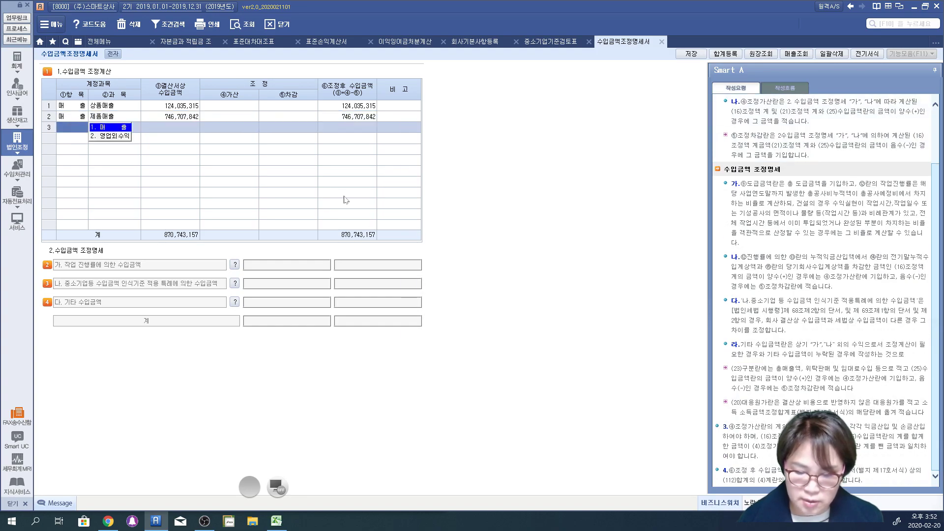
pyautogui.press('Return')
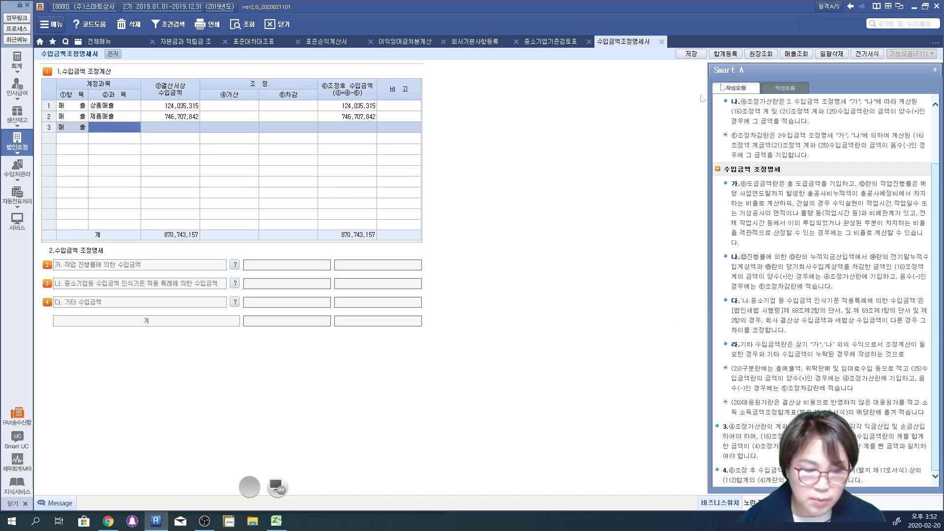
pyautogui.click(808, 56)
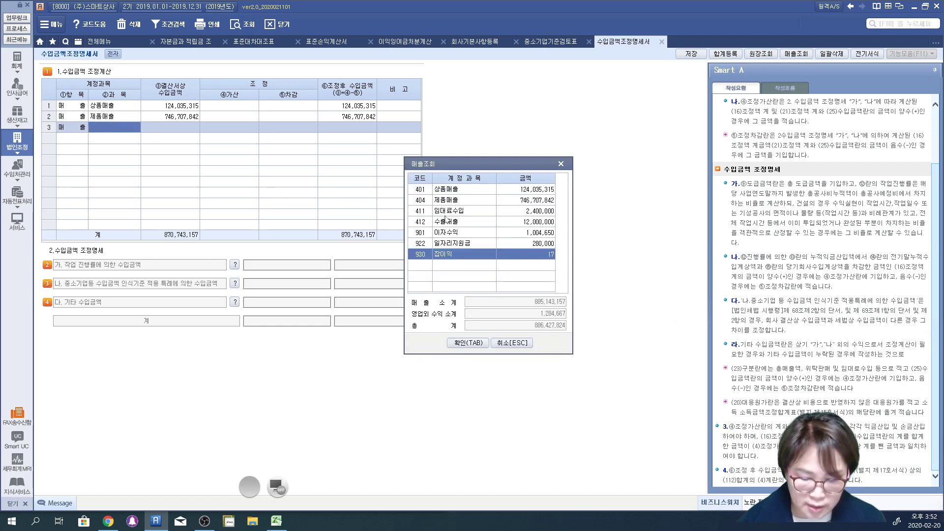
pyautogui.click(459, 214)
pyautogui.click(466, 345)
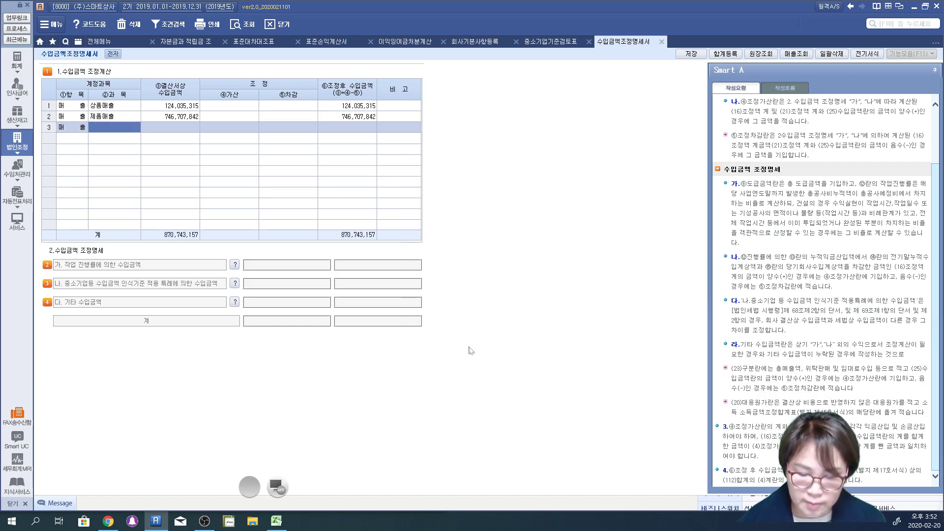
# Add a fourth 매출 row with account 412 수출매출 from 매출조회, and save the form
pyautogui.press('Return')
pyautogui.press('Return')
pyautogui.press('Return')
pyautogui.press('Return')
pyautogui.press('Return')
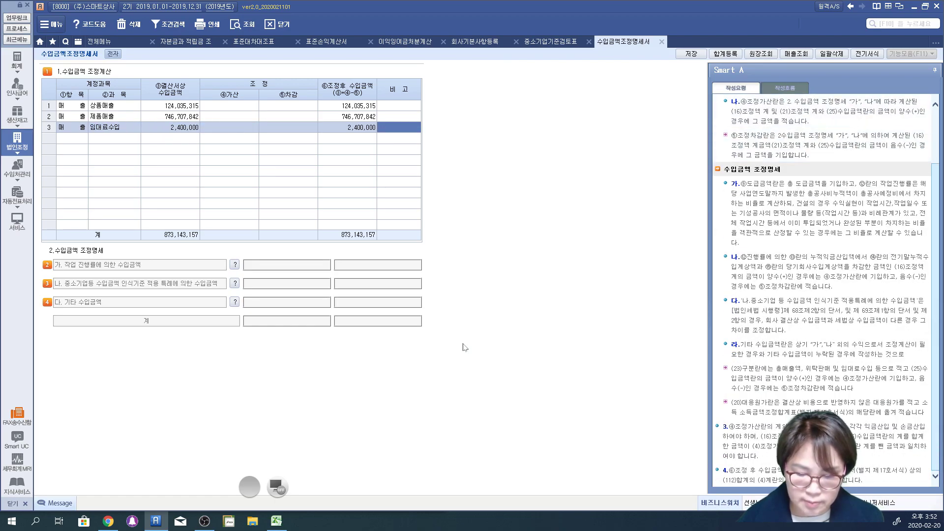
pyautogui.press('Return')
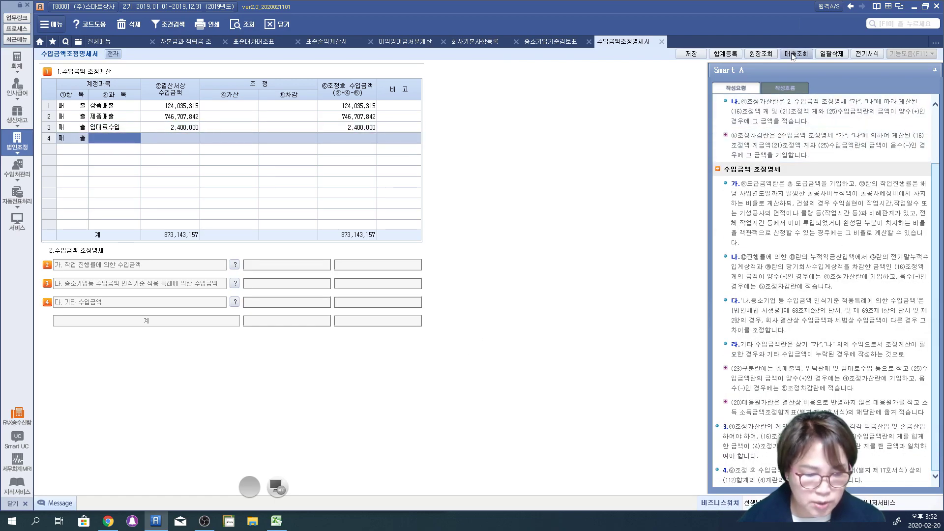
pyautogui.click(794, 56)
pyautogui.click(457, 221)
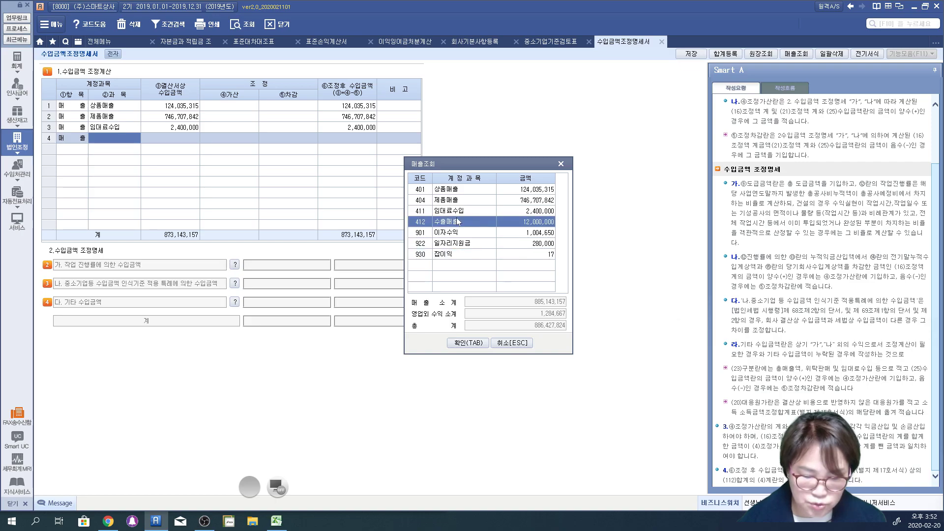
pyautogui.click(467, 343)
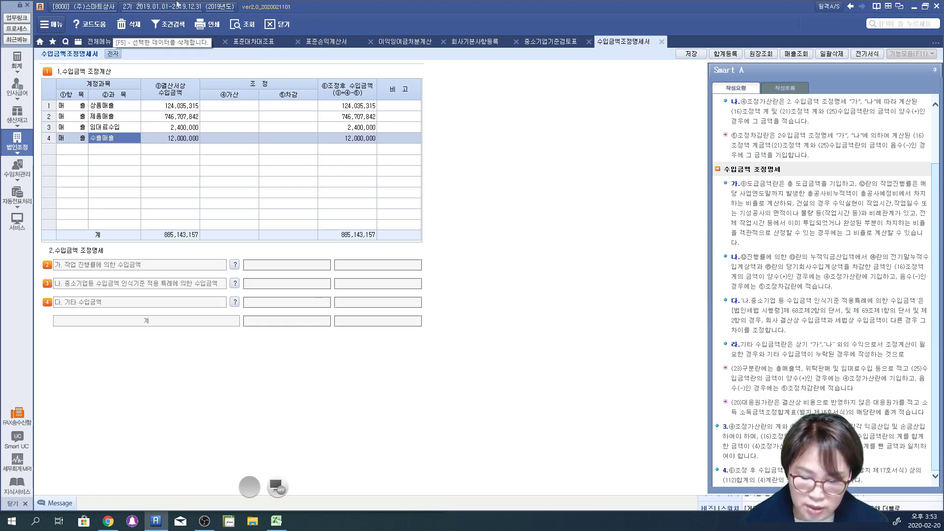
pyautogui.click(690, 55)
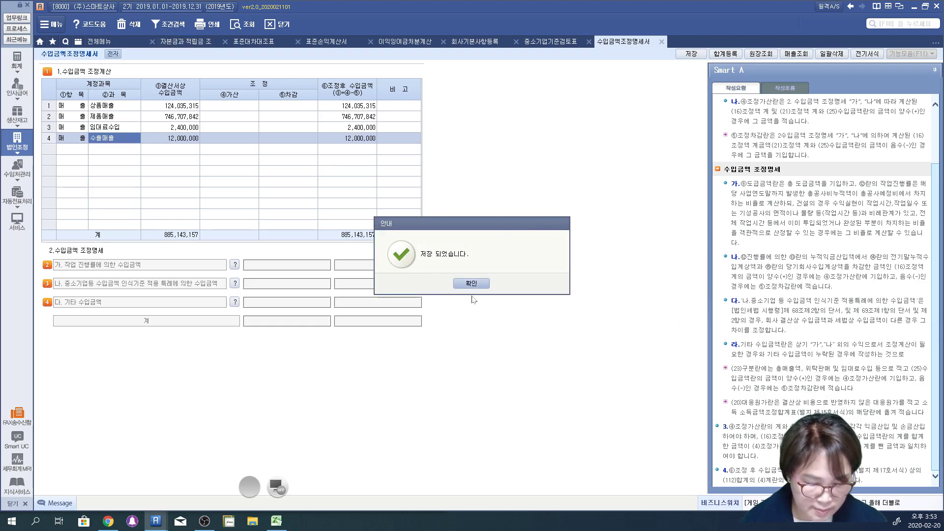
pyautogui.click(471, 284)
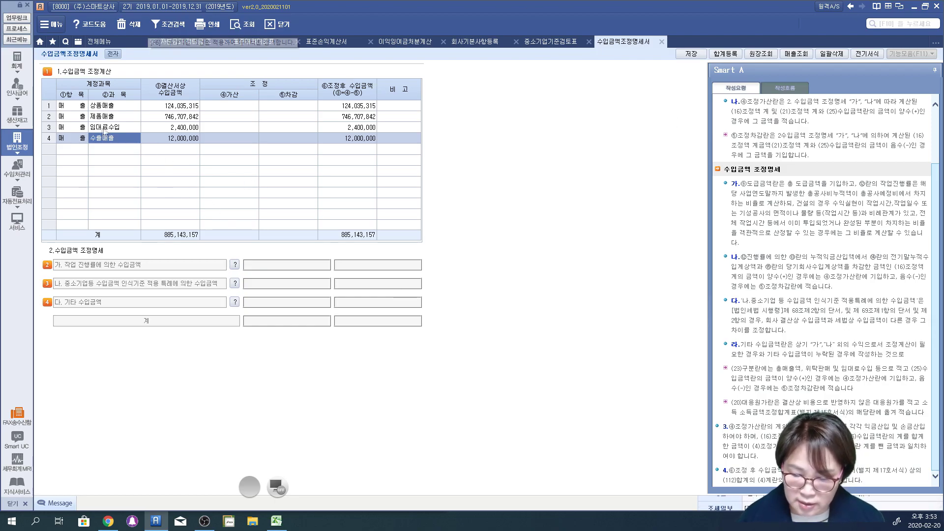
pyautogui.click(225, 119)
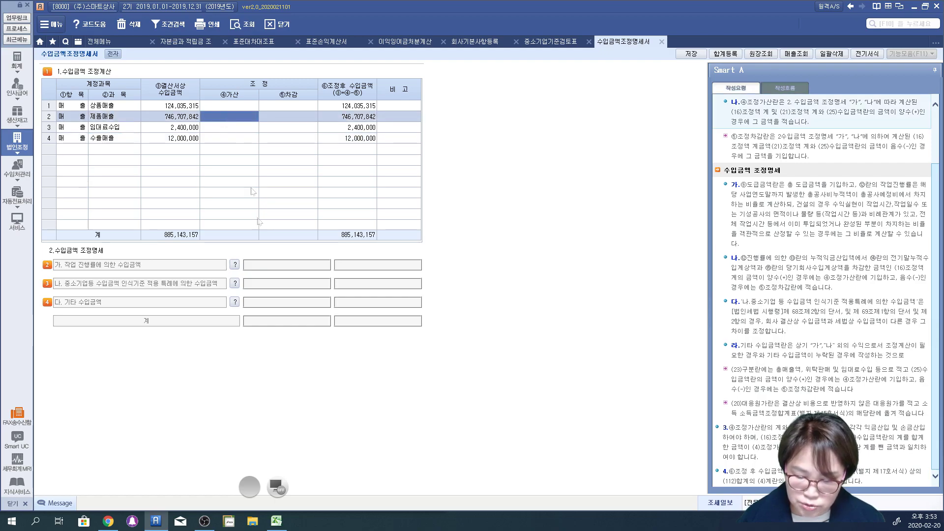
pyautogui.click(235, 265)
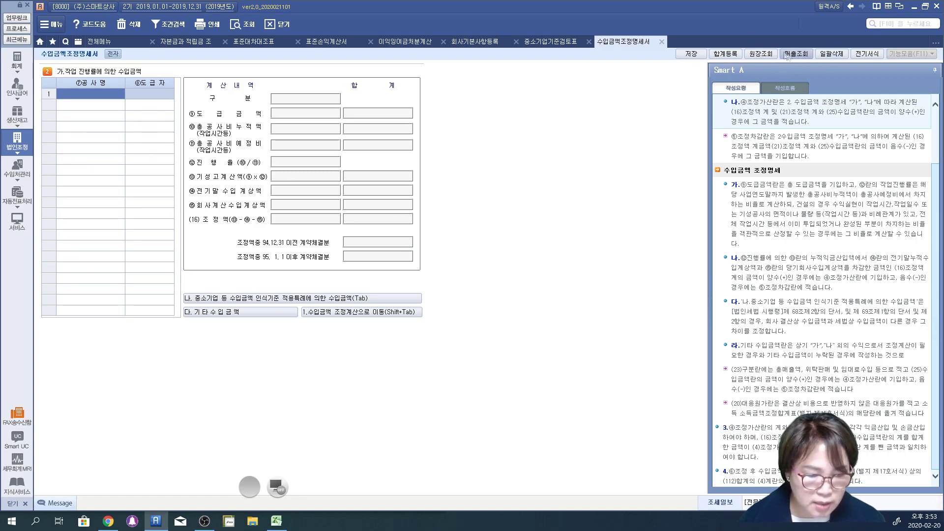
pyautogui.click(314, 313)
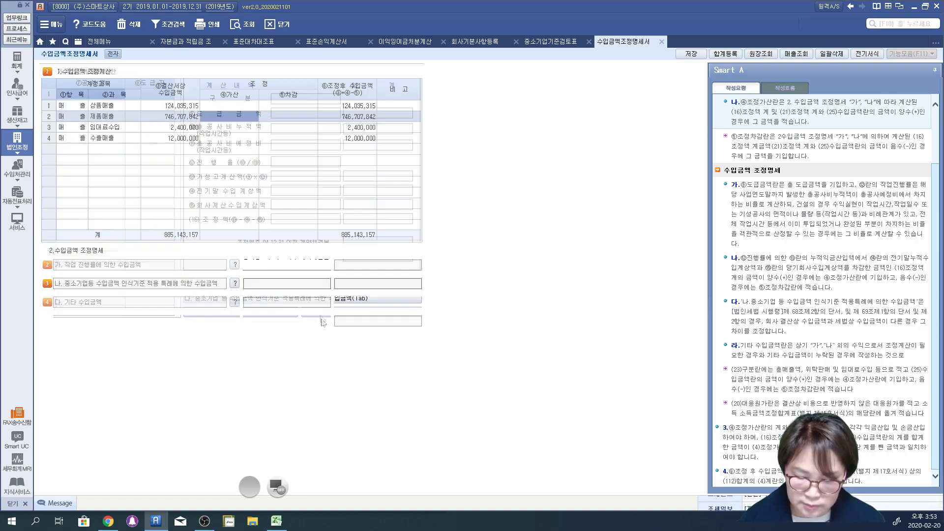
# Add a 기타 수입금액 row with 구분 매출누락, 근거법령 매출누락, 수입금액 1,000,000 and 대응원가 600,000
pyautogui.click(236, 303)
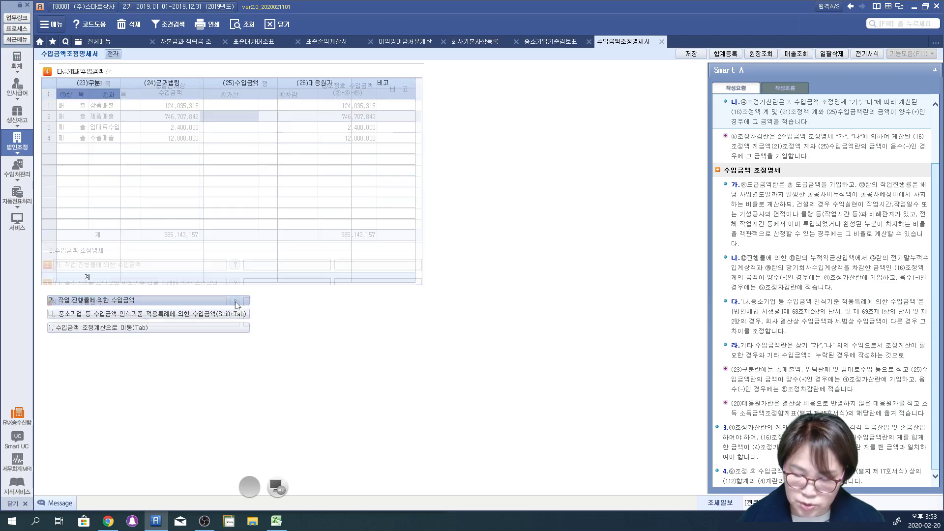
pyautogui.write('매출누락')
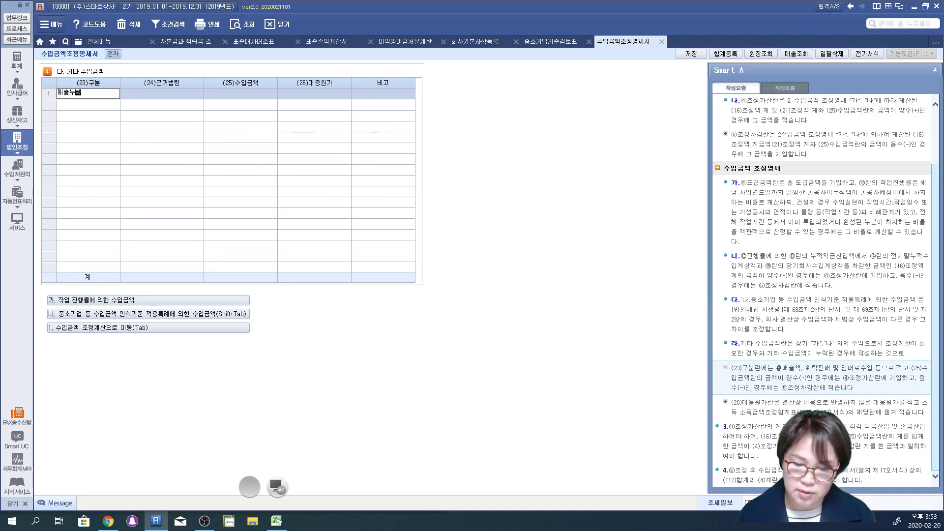
pyautogui.press('Return')
pyautogui.write('매출누락')
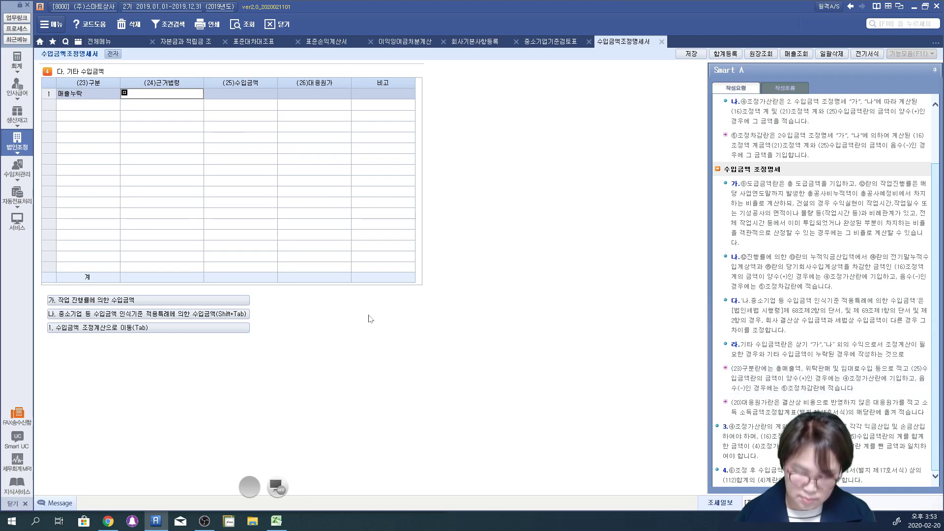
pyautogui.press('Return')
pyautogui.write('1000000')
pyautogui.press('Return')
pyautogui.write('6000000')
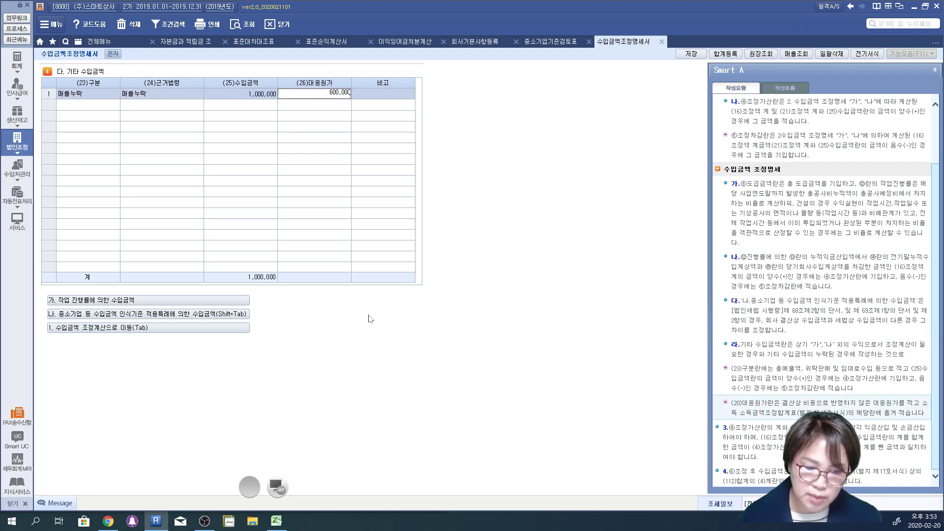
pyautogui.press('Return')
pyautogui.press('Return')
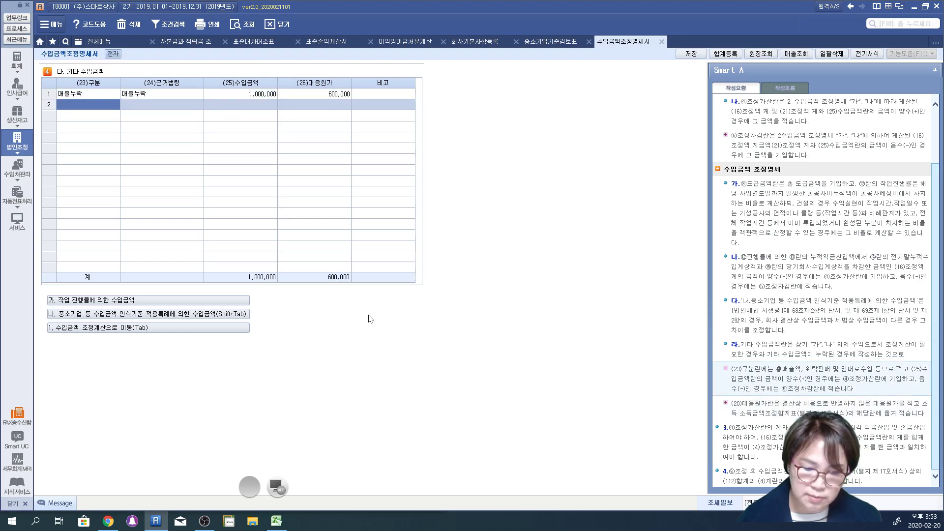
pyautogui.press('Escape')
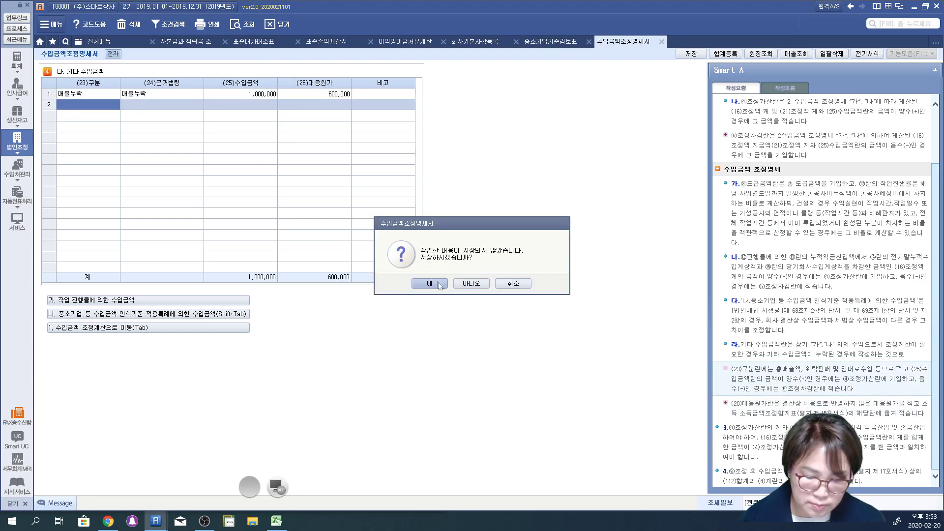
pyautogui.click(513, 286)
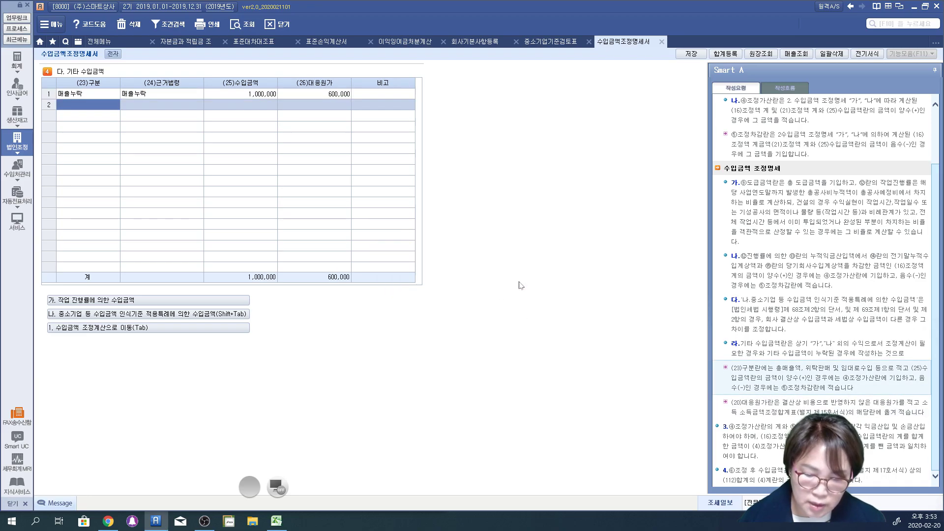
# Return to 수입금액 조정계산 and set the 가산 adjustment of the 제품매출 row to 1,000,000
pyautogui.click(118, 328)
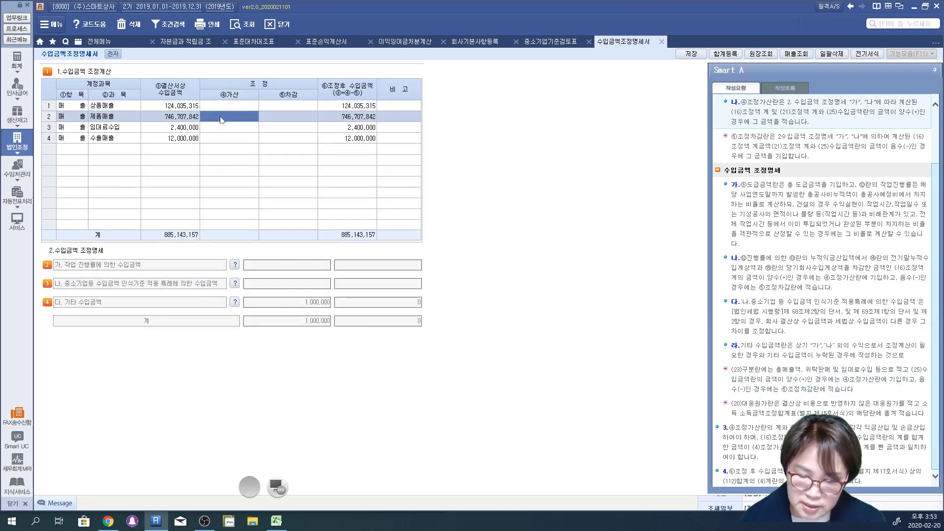
pyautogui.click(220, 117)
pyautogui.write('1000000')
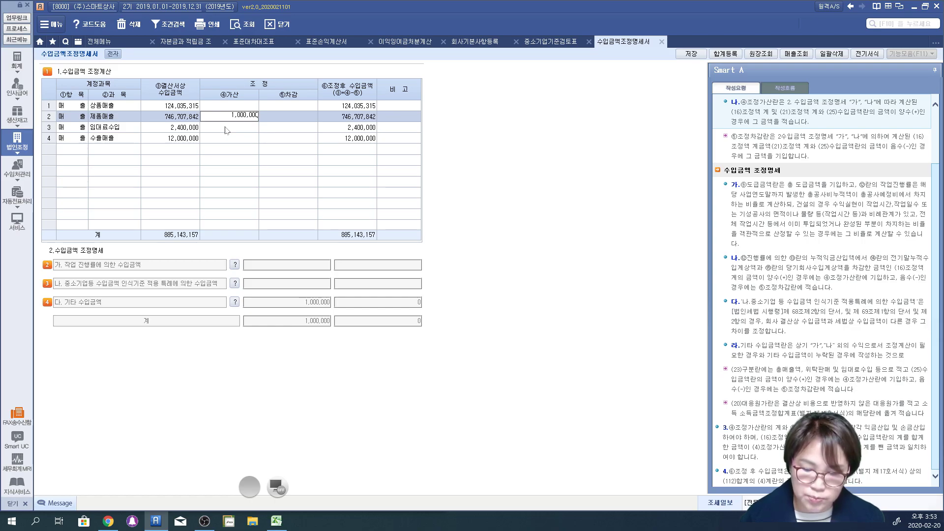
pyautogui.press('Return')
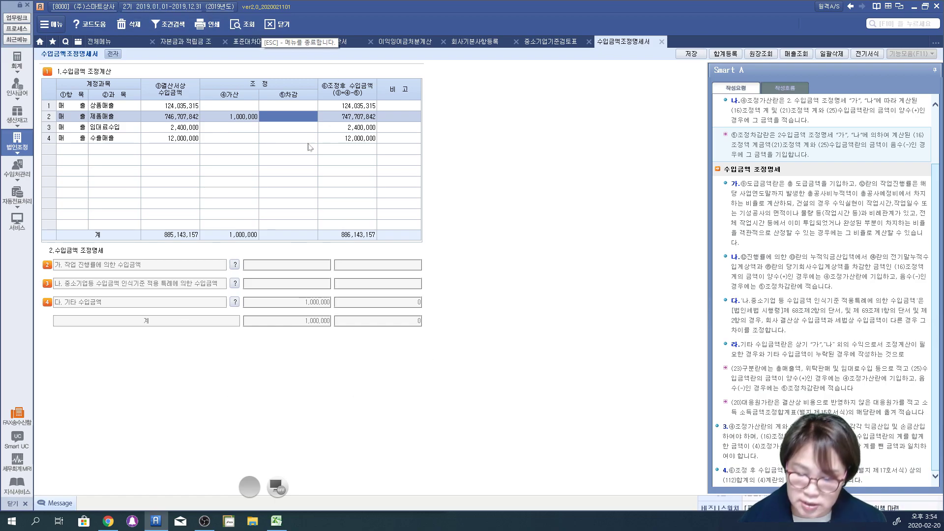
pyautogui.click(279, 483)
pyautogui.moveTo(55, 151)
pyautogui.mouseDown()
pyautogui.moveTo(81, 171)
pyautogui.moveTo(305, 51)
pyautogui.moveTo(261, 175)
pyautogui.moveTo(140, 206)
pyautogui.mouseUp()
pyautogui.moveTo(392, 236)
pyautogui.mouseDown()
pyautogui.moveTo(418, 265)
pyautogui.moveTo(512, 246)
pyautogui.mouseUp()
pyautogui.moveTo(335, 343)
pyautogui.mouseDown()
pyautogui.moveTo(320, 246)
pyautogui.moveTo(325, 310)
pyautogui.mouseUp()
pyautogui.moveTo(289, 258)
pyautogui.mouseDown()
pyautogui.moveTo(226, 130)
pyautogui.moveTo(249, 133)
pyautogui.moveTo(242, 136)
pyautogui.mouseUp()
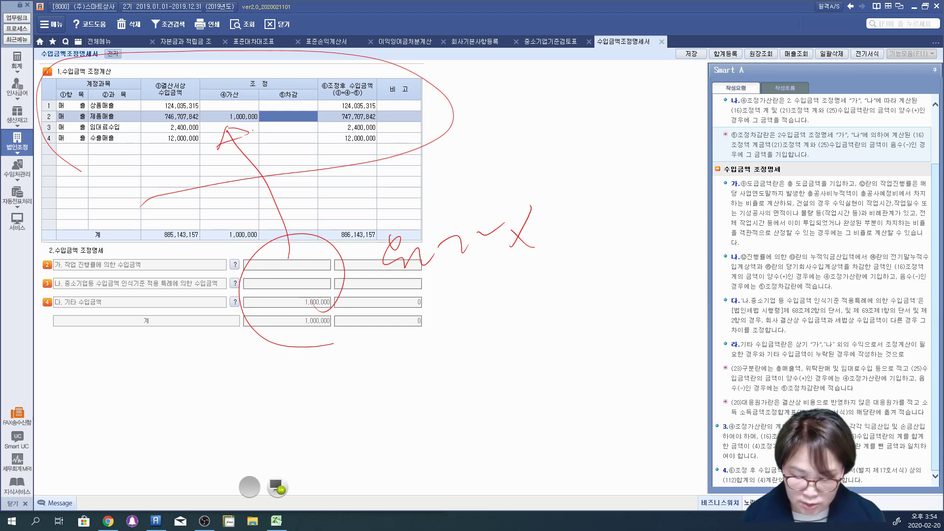
pyautogui.click(277, 486)
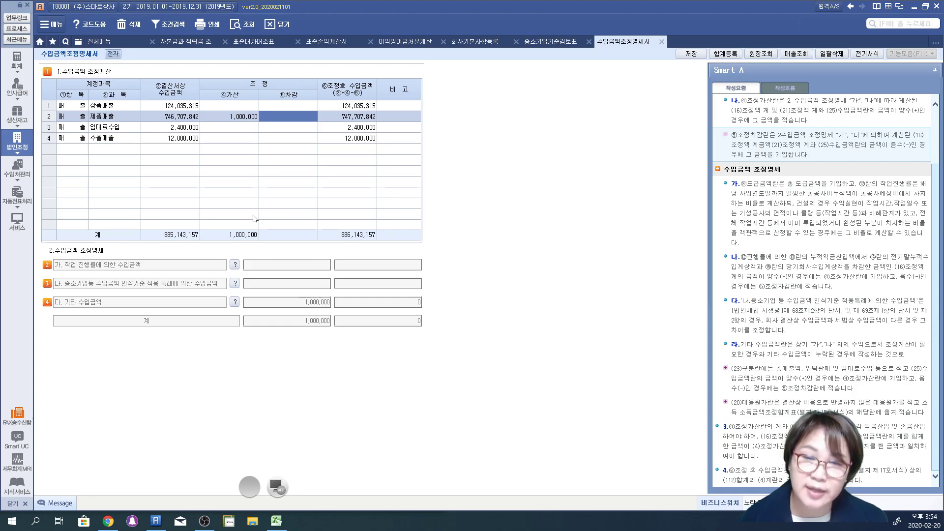
# Open 소득금액조정합계표 and review its 익금산입 및 손금불산입 entries without changing them
pyautogui.click(99, 44)
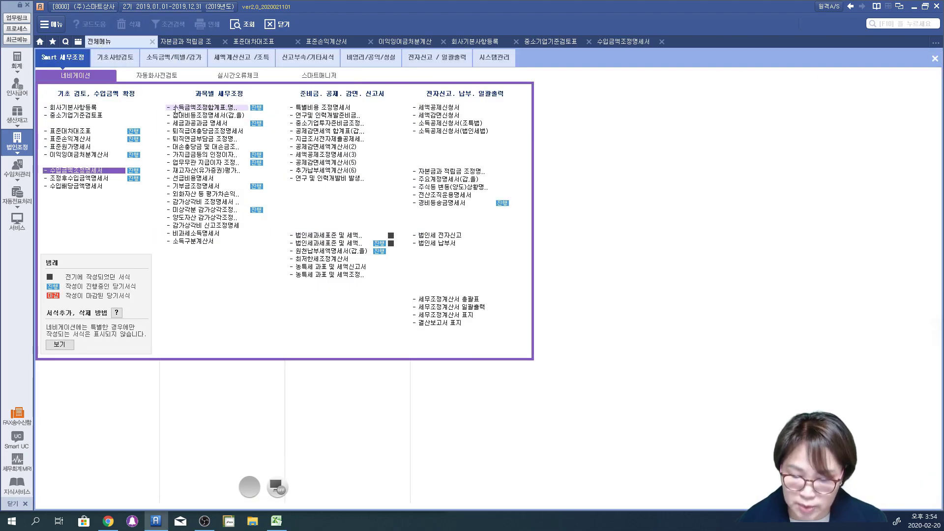
pyautogui.click(175, 108)
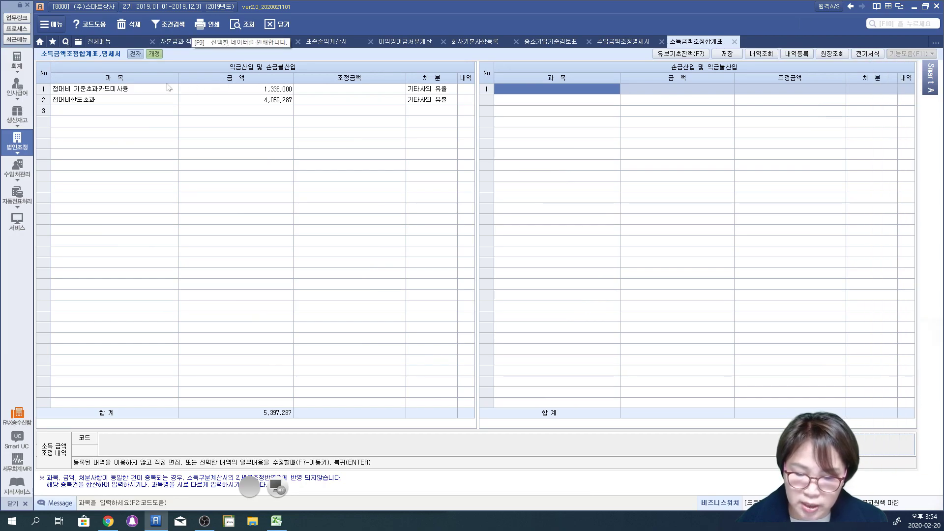
pyautogui.doubleClick(129, 91)
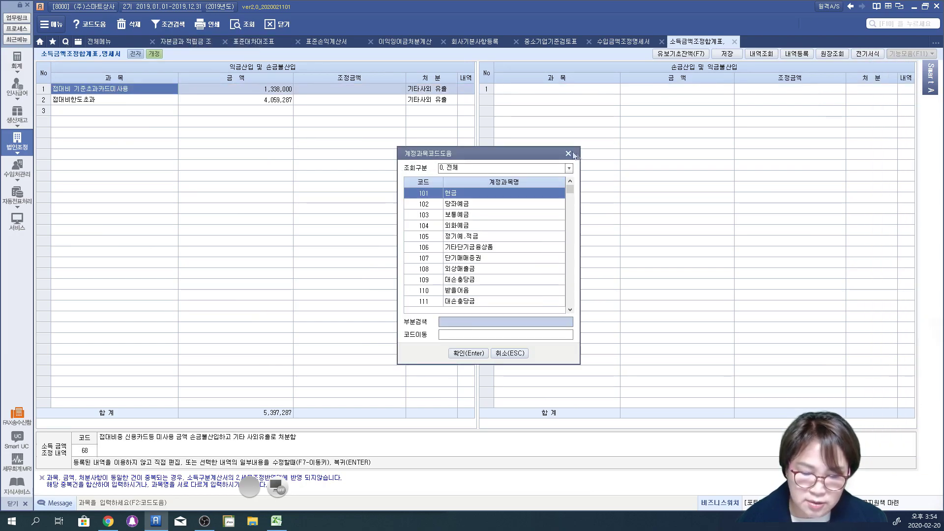
pyautogui.click(568, 154)
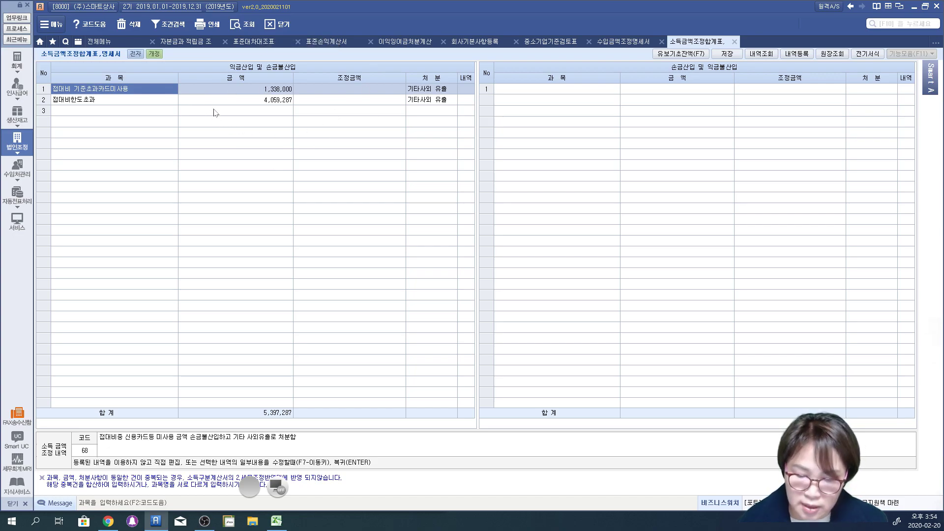
# Open 합계등록 from 수입금액조정명세서 and delete both existing 접대비 entries under 익금산입 및 손금불산입
pyautogui.click(624, 44)
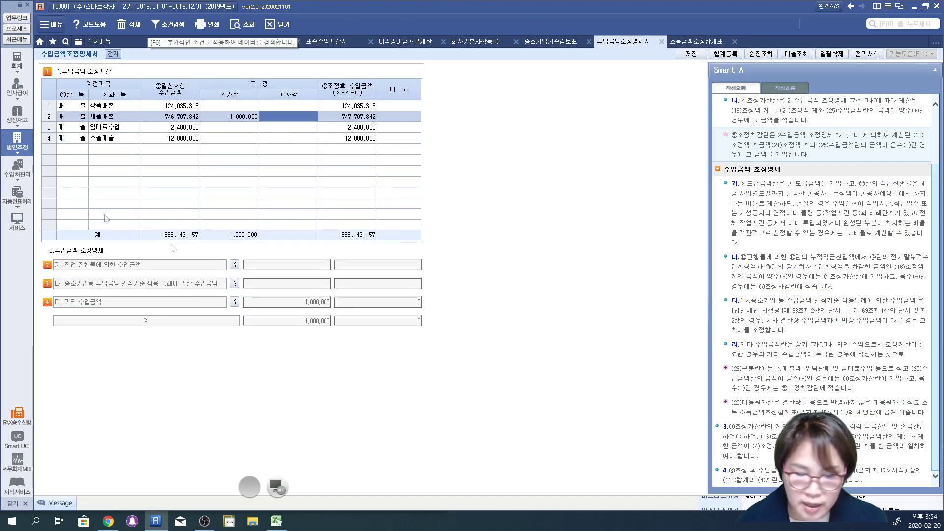
pyautogui.click(727, 55)
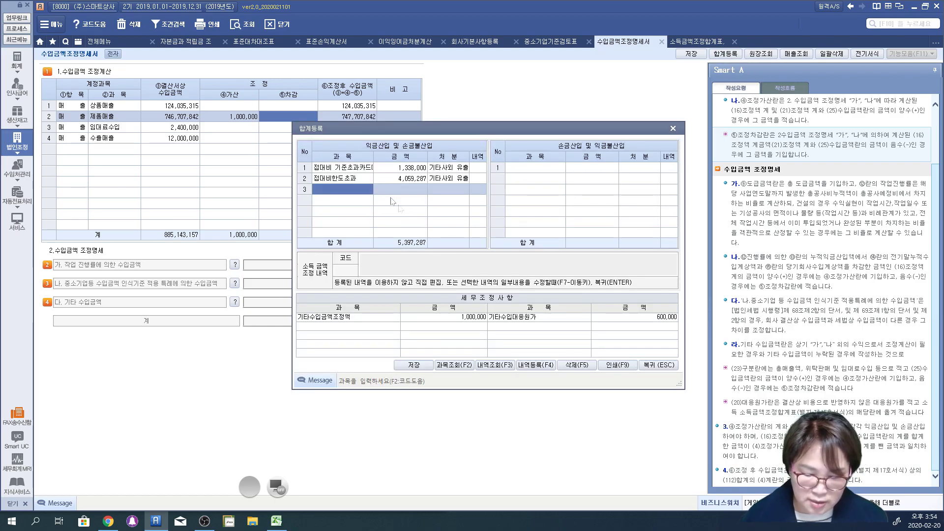
pyautogui.click(354, 171)
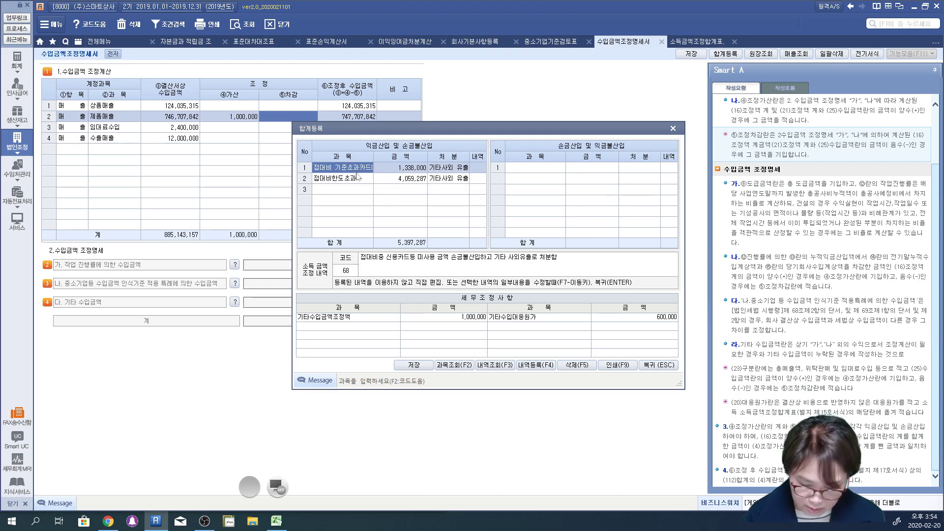
pyautogui.press('F5')
pyautogui.press('Return')
pyautogui.press('F5')
pyautogui.press('Return')
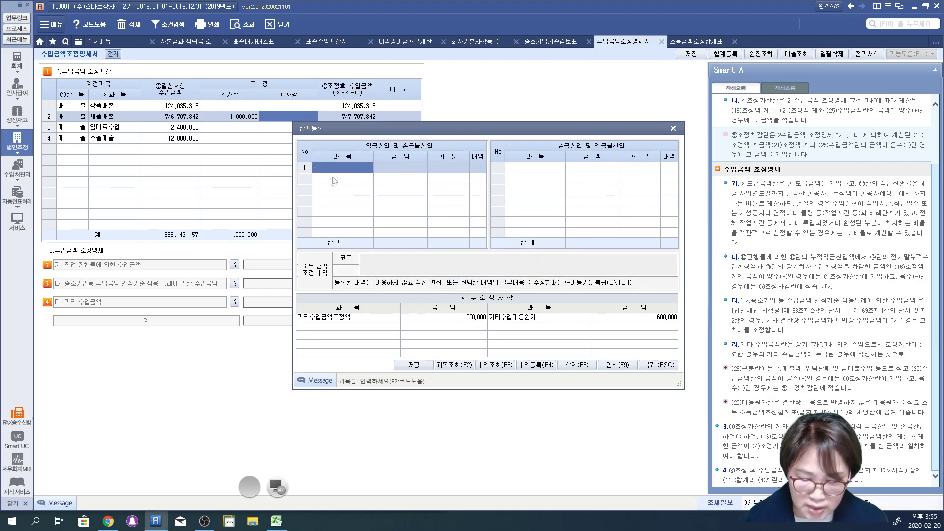
pyautogui.moveTo(344, 129); pyautogui.dragTo(355, 126)
pyautogui.moveTo(582, 128); pyautogui.dragTo(545, 133)
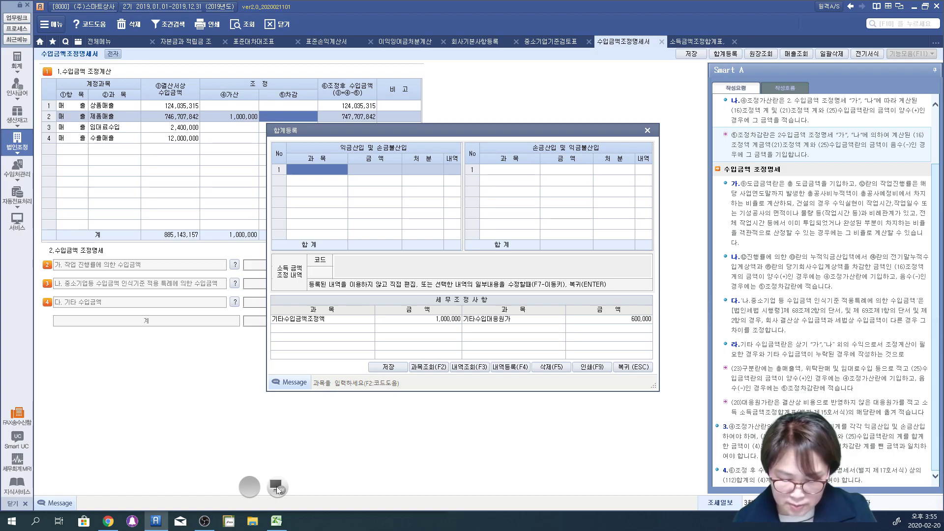
pyautogui.moveTo(462, 351)
pyautogui.mouseDown()
pyautogui.moveTo(463, 178)
pyautogui.moveTo(288, 152)
pyautogui.moveTo(288, 336)
pyautogui.moveTo(443, 349)
pyautogui.mouseUp()
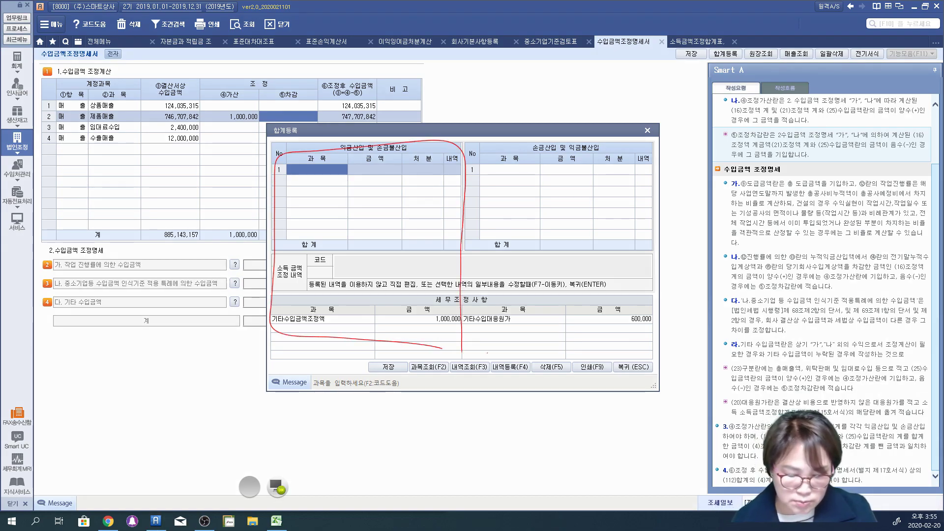
pyautogui.moveTo(482, 340)
pyautogui.mouseDown()
pyautogui.moveTo(676, 321)
pyautogui.moveTo(650, 133)
pyautogui.moveTo(465, 156)
pyautogui.moveTo(465, 350)
pyautogui.mouseUp()
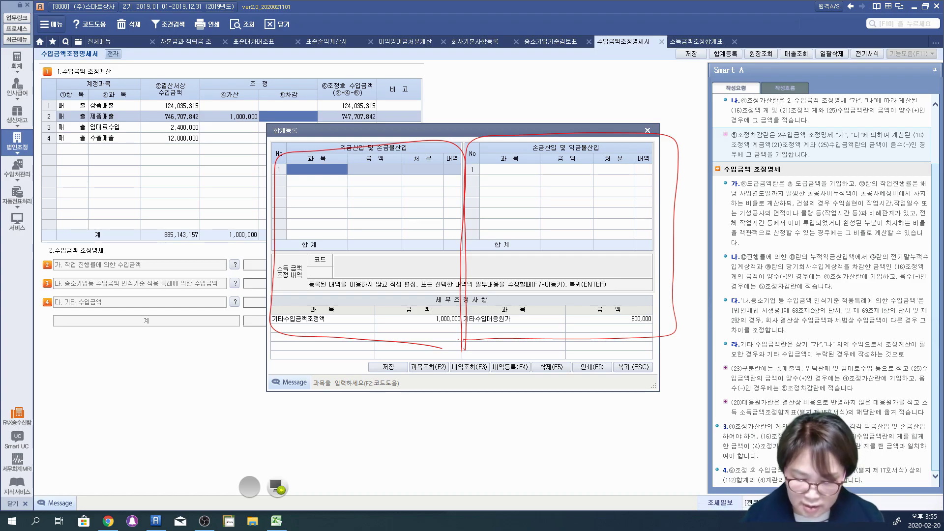
pyautogui.click(277, 486)
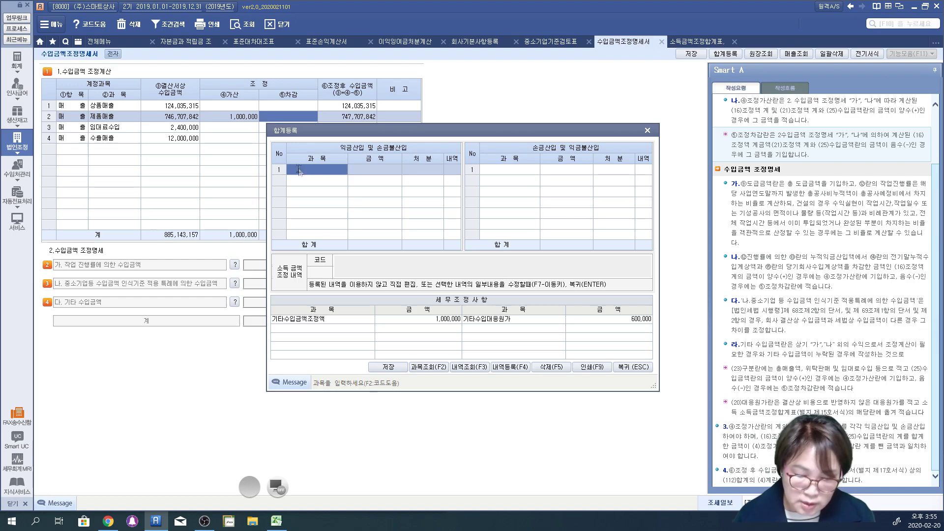
# Register 매출누락 under 익금산입 및 손금불산입 with amount 1,000,000 and disposition 유보(발생)
pyautogui.write('매출누락')
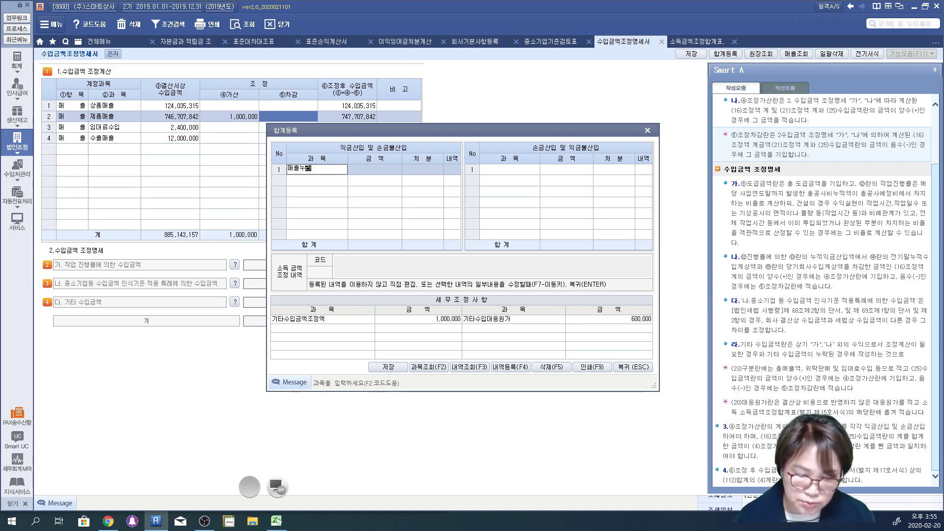
pyautogui.press('Return')
pyautogui.write('1000')
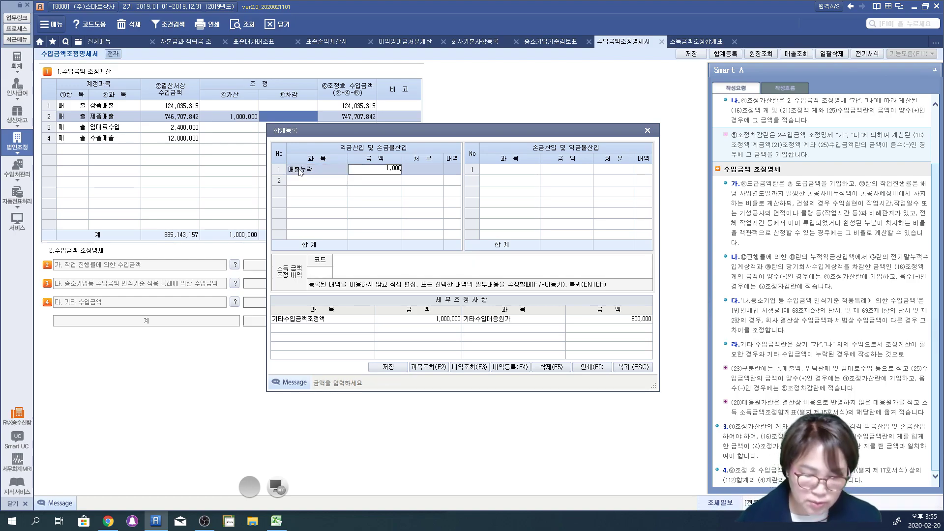
pyautogui.press('Return')
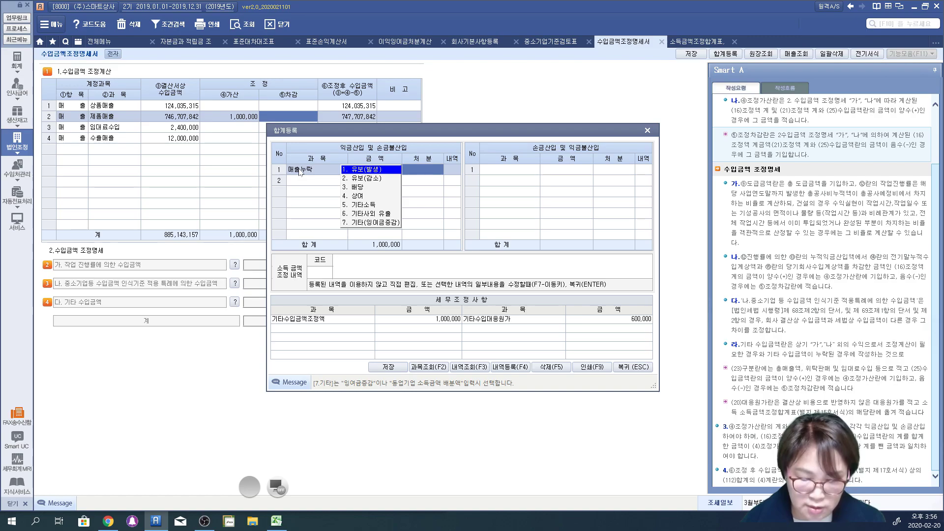
pyautogui.press('Return')
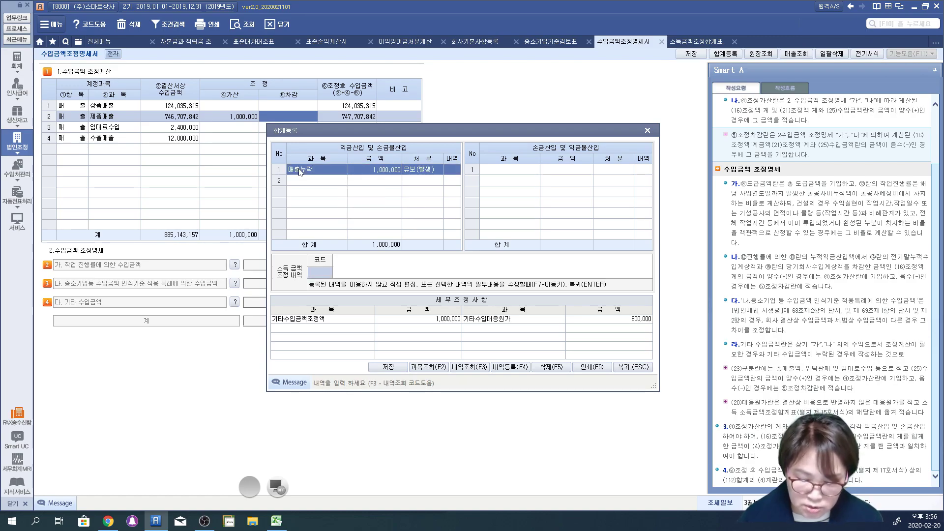
# Browse the predefined 소득금액 조정 내역 texts under 익금산입 및 손금불산입 for the 매출누락 entry
pyautogui.press('F3')
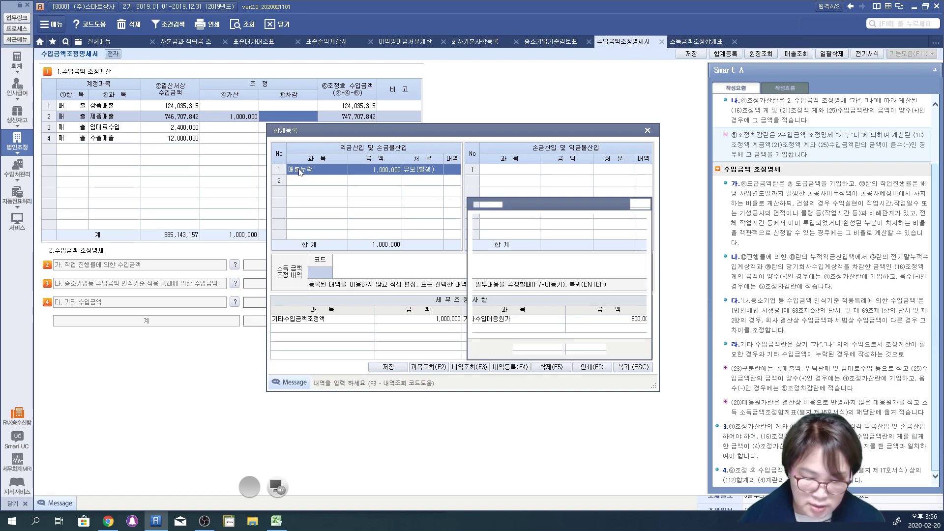
pyautogui.press('Down')
pyautogui.press('Down')
pyautogui.press('Down')
pyautogui.press('Down')
pyautogui.press('Down')
pyautogui.press('Down')
pyautogui.press('Down')
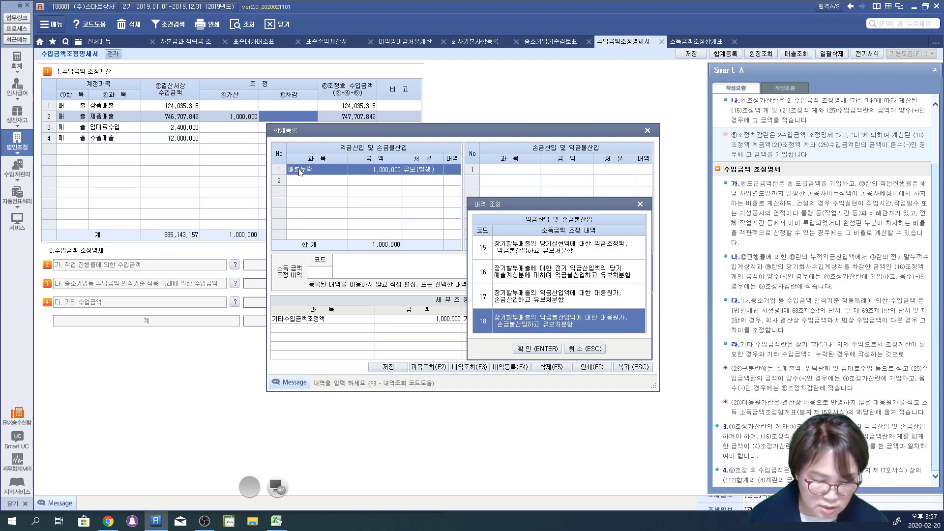
pyautogui.press('Return')
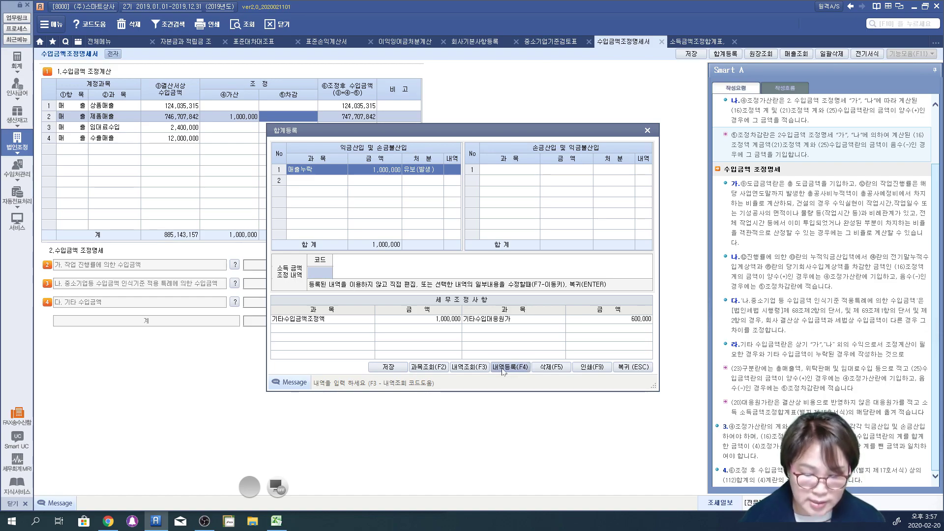
# Enter "매출누락 금액 익금산입하고 유보처분하였음" as the 소득금액 조정 내역 of the 매출누락 entry
pyautogui.click(347, 264)
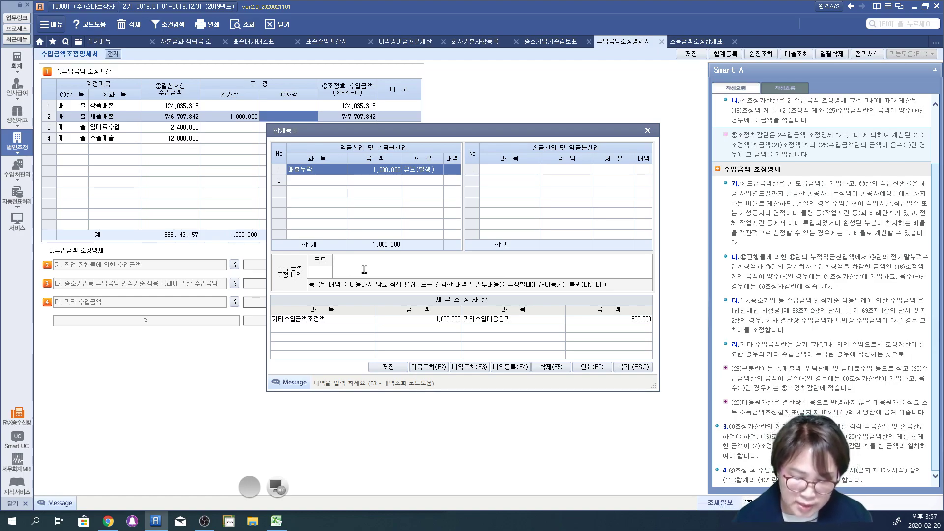
pyautogui.write('매출누락')
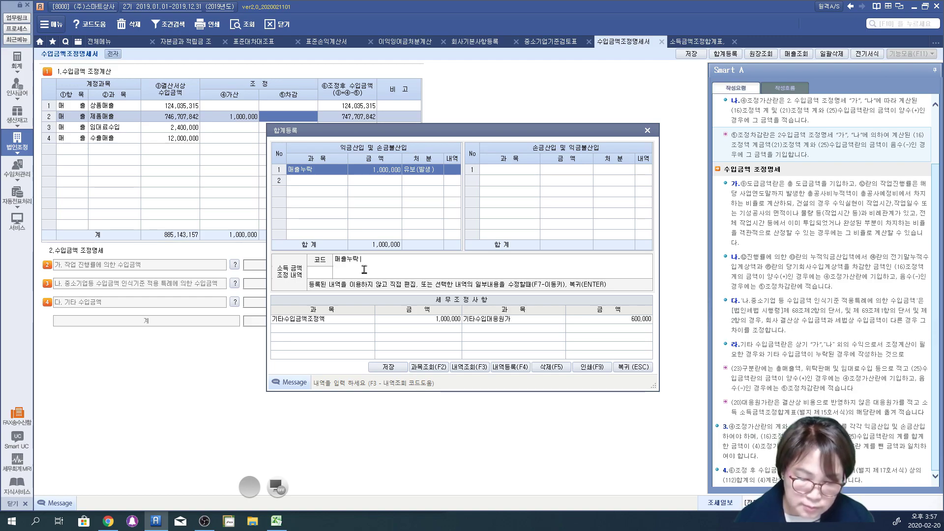
pyautogui.write(' 금')
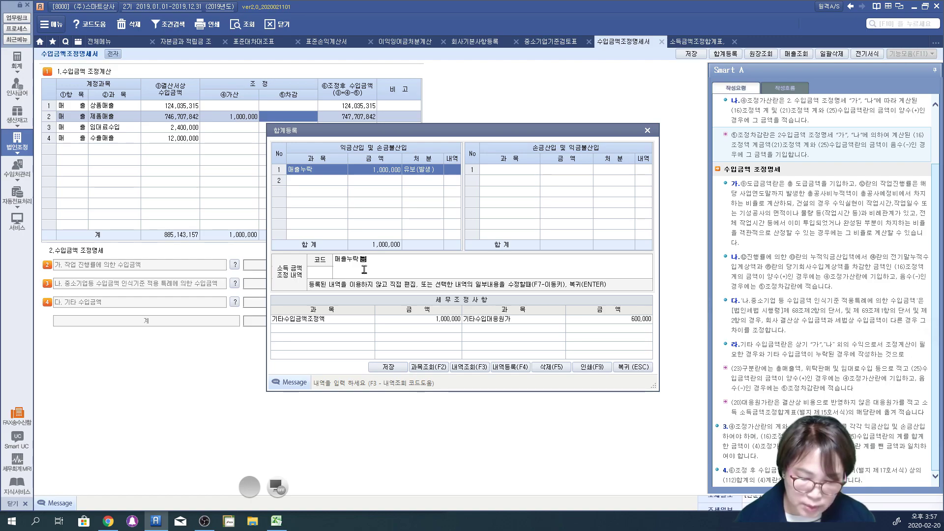
pyautogui.write('ㅇ액')
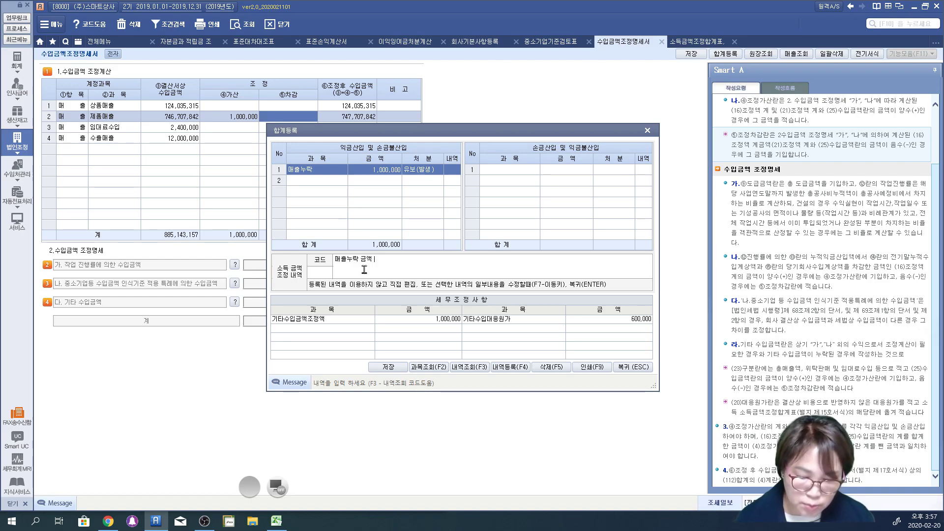
pyautogui.write(' 익')
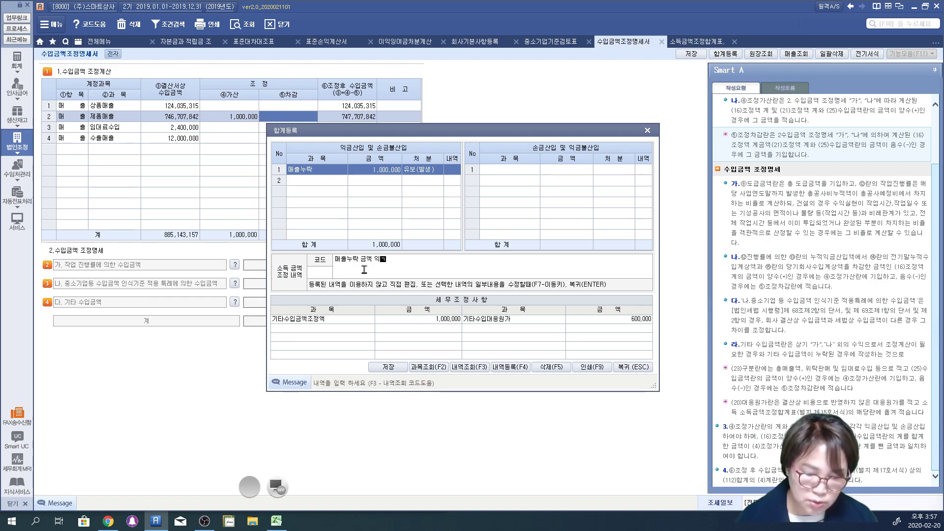
pyautogui.write('금산입하')
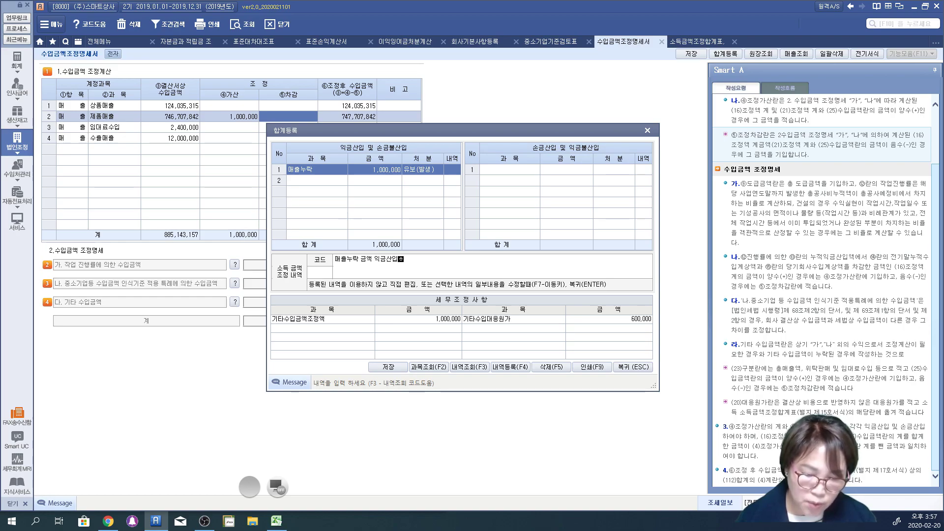
pyautogui.write('고 유보')
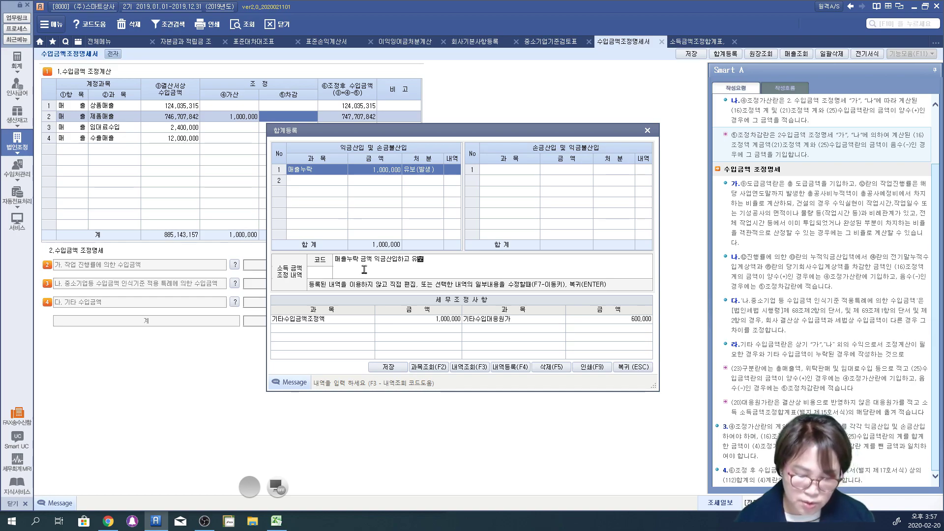
pyautogui.write('처분하였')
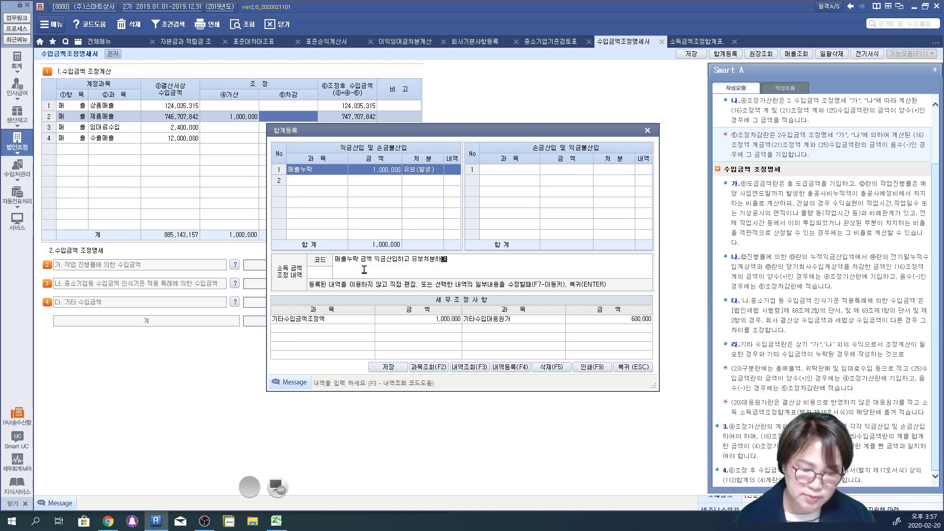
pyautogui.write('음')
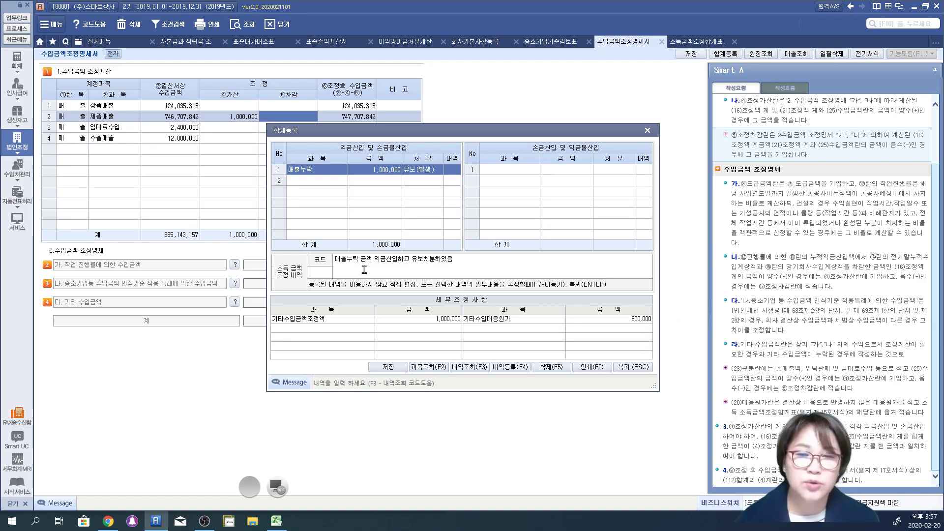
pyautogui.press('Return')
pyautogui.press('Return')
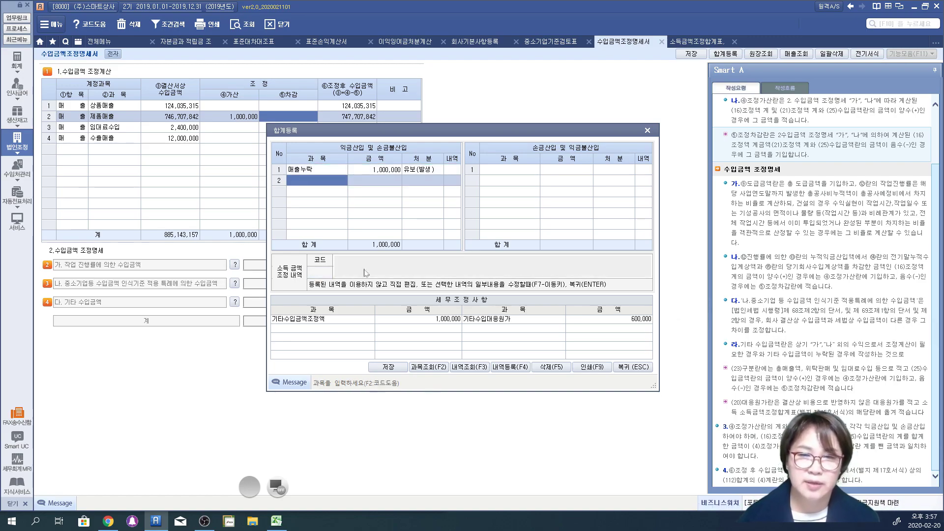
pyautogui.press('Up')
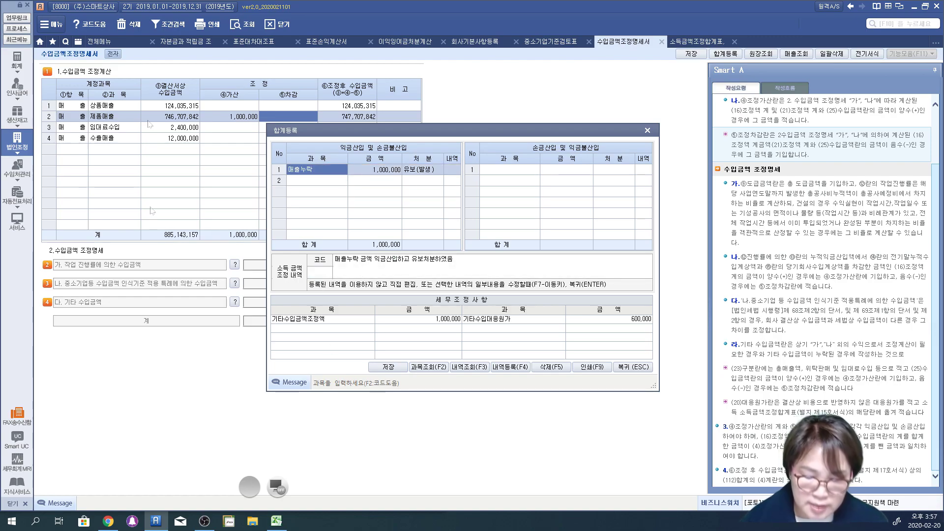
# Register 매출원가 under 손금산입 및 익금불산입 with amount 600,000 and disposition 유보(발생)
pyautogui.click(540, 322)
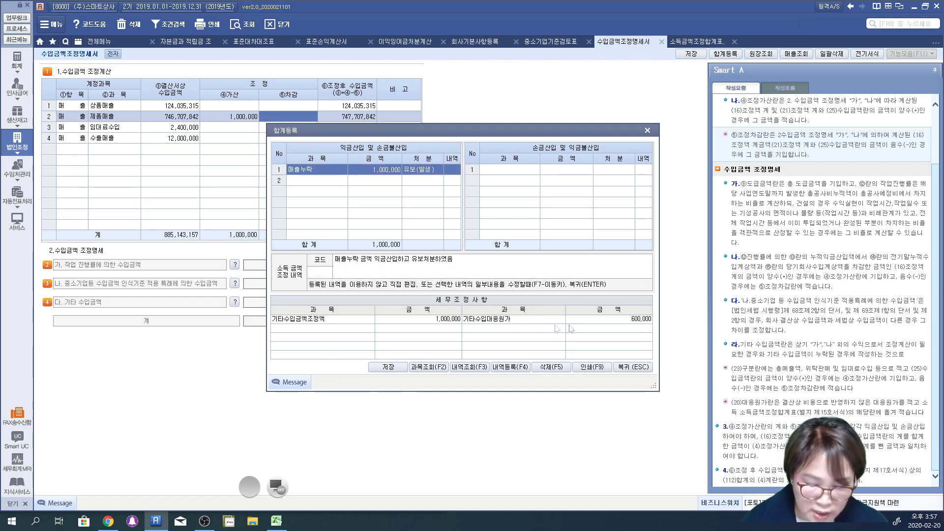
pyautogui.click(513, 170)
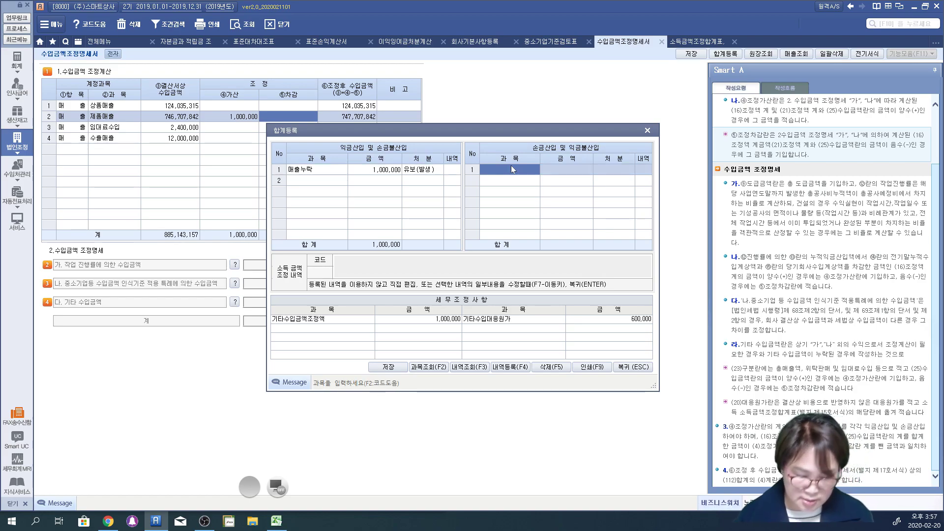
pyautogui.write('맻')
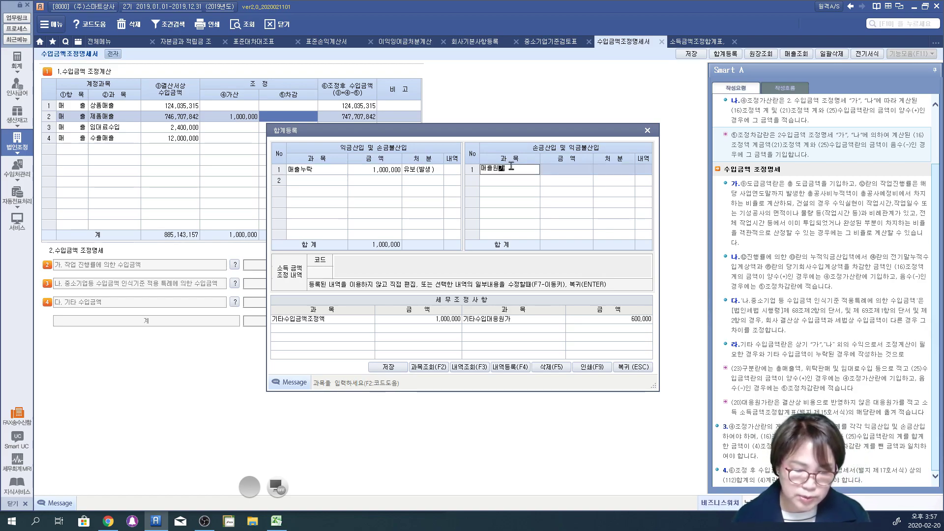
pyautogui.write('원가')
pyautogui.press('Return')
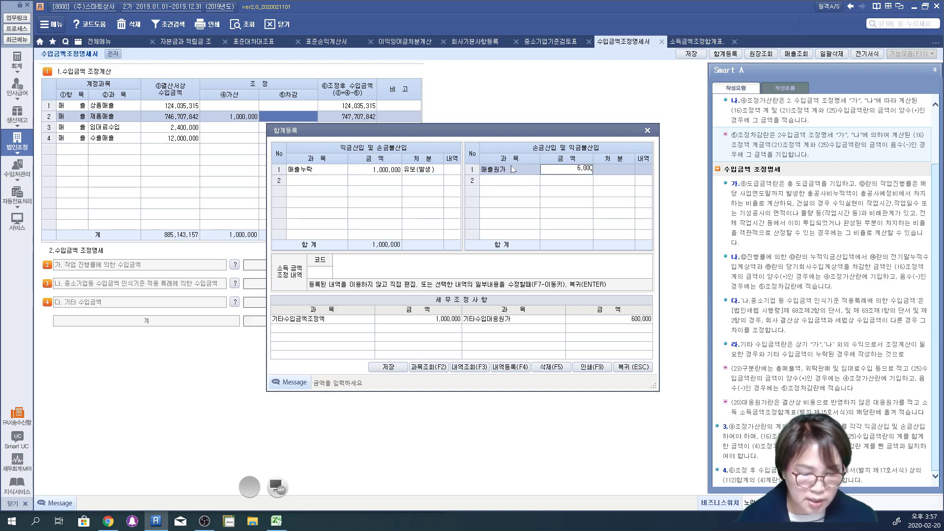
pyautogui.press('Return')
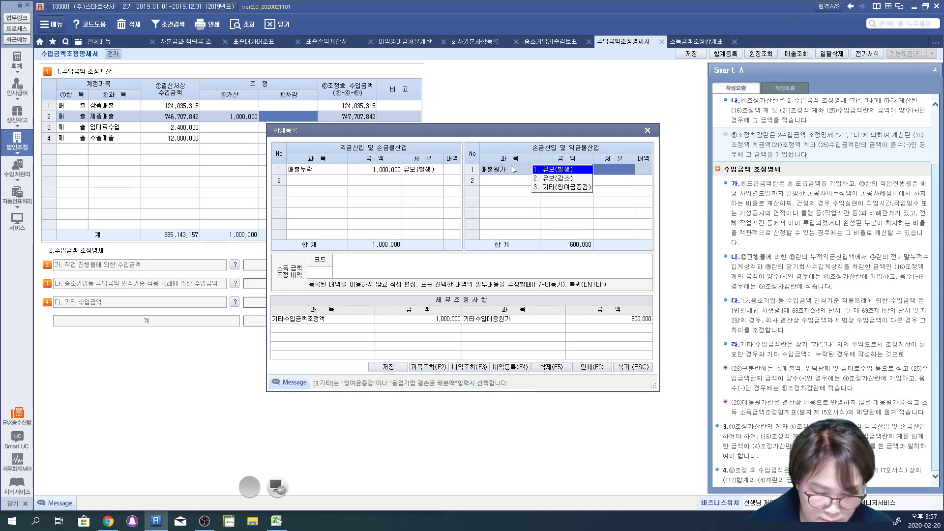
pyautogui.click(369, 170)
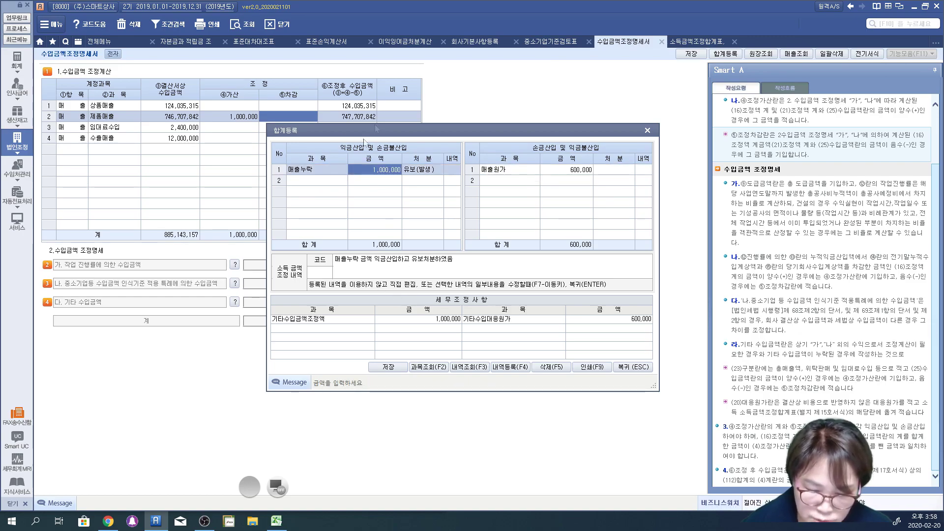
pyautogui.click(523, 172)
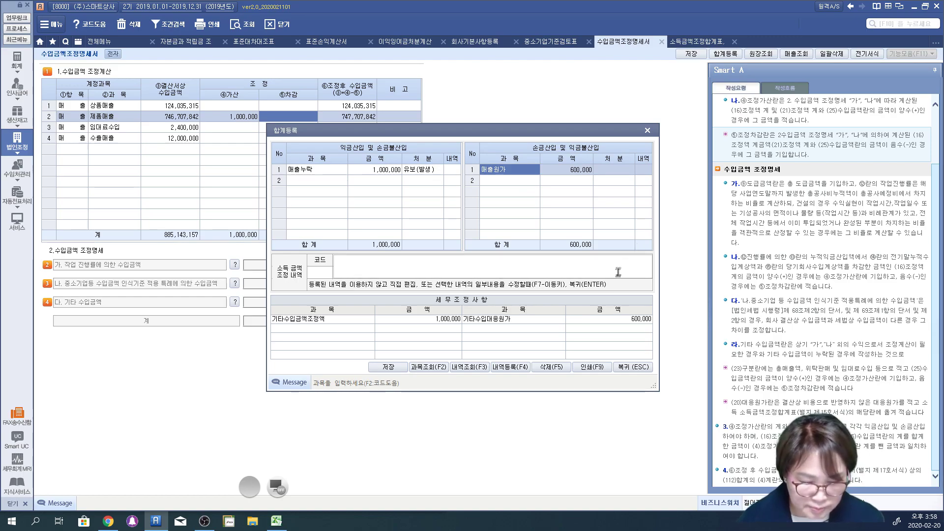
pyautogui.click(624, 172)
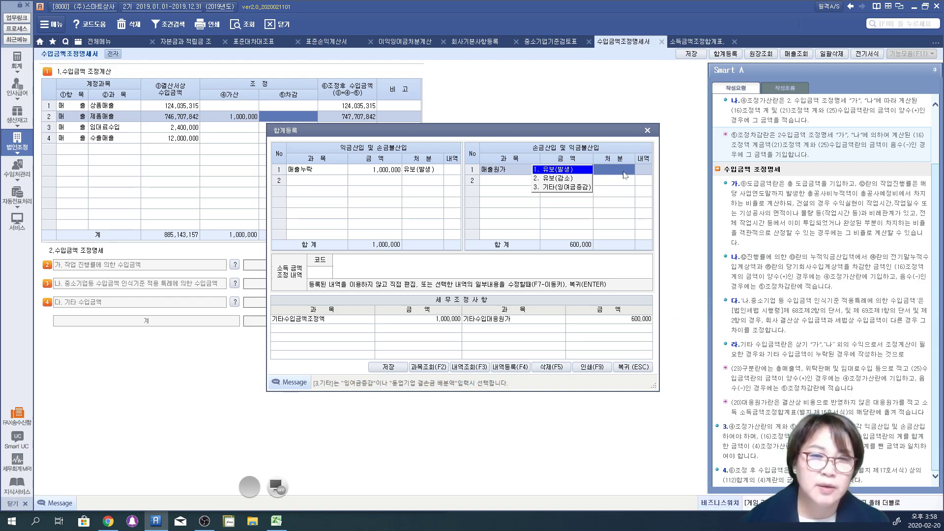
pyautogui.press('Return')
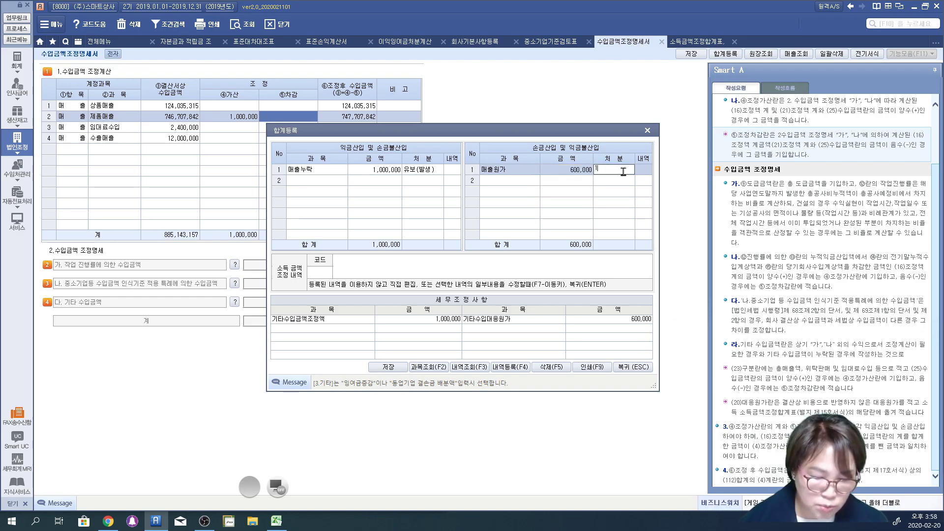
# Enter "매출누락에 대응되는 원가 손금산입하고 유보로 처분함" as the 소득금액 조정 내역 of the 매출원가 entry
pyautogui.click(350, 267)
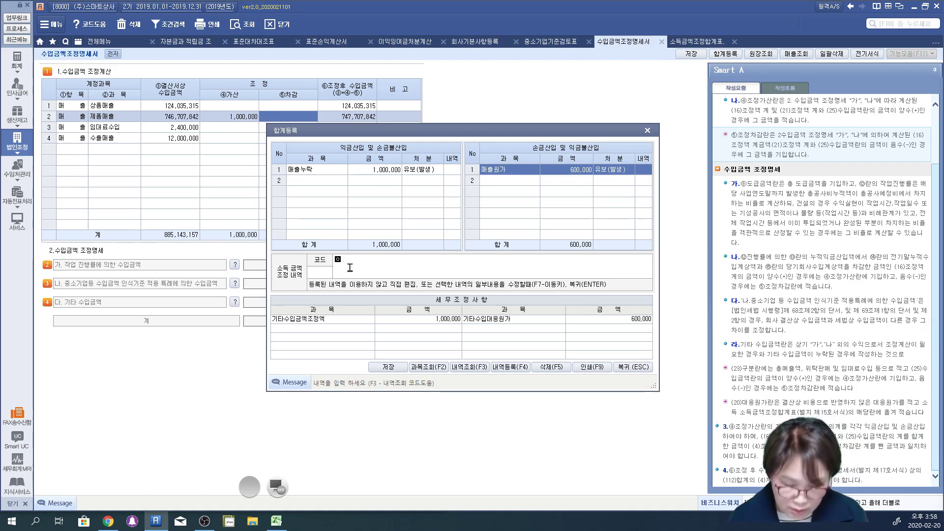
pyautogui.write('매출누락에 ')
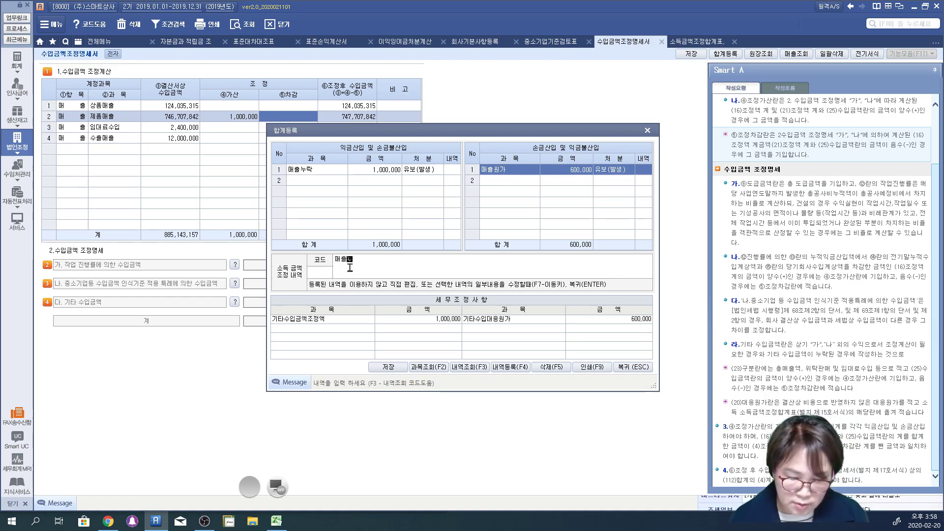
pyautogui.write('대응')
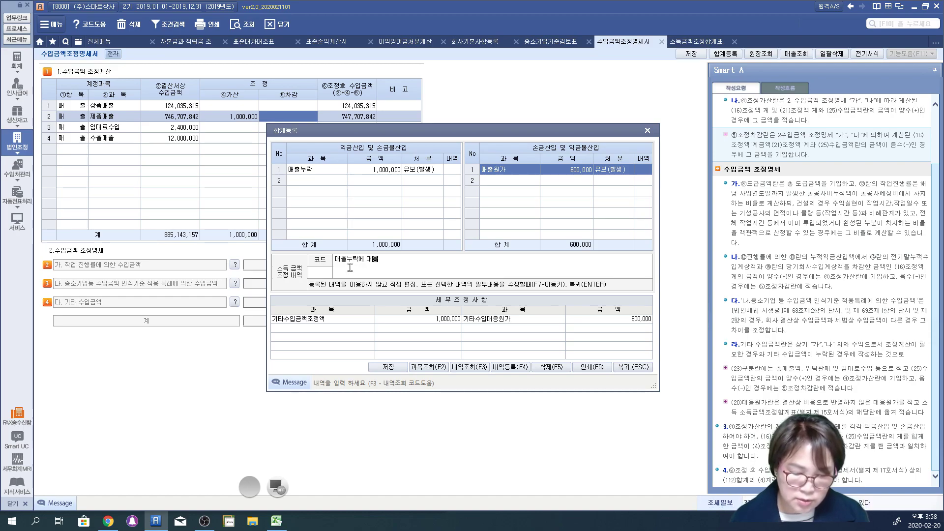
pyautogui.write('되는 원가')
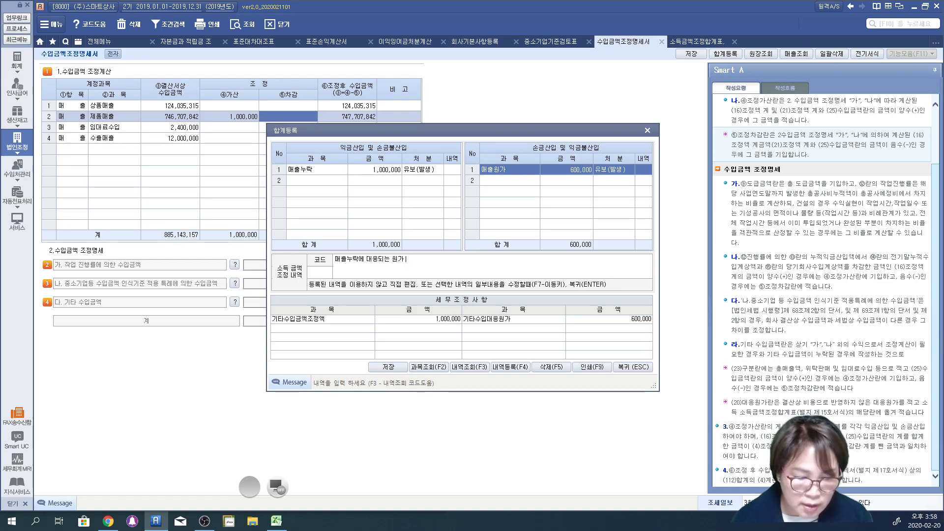
pyautogui.write(' 손금산')
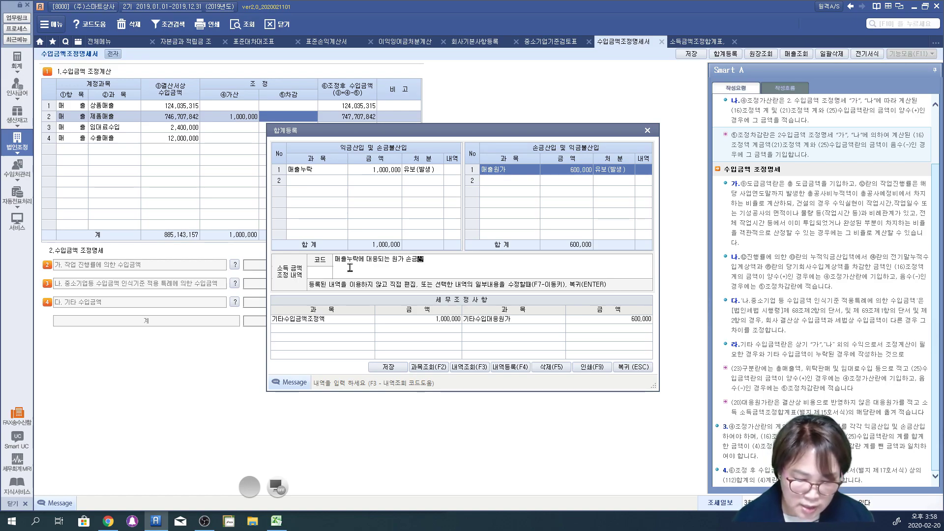
pyautogui.write('입하고')
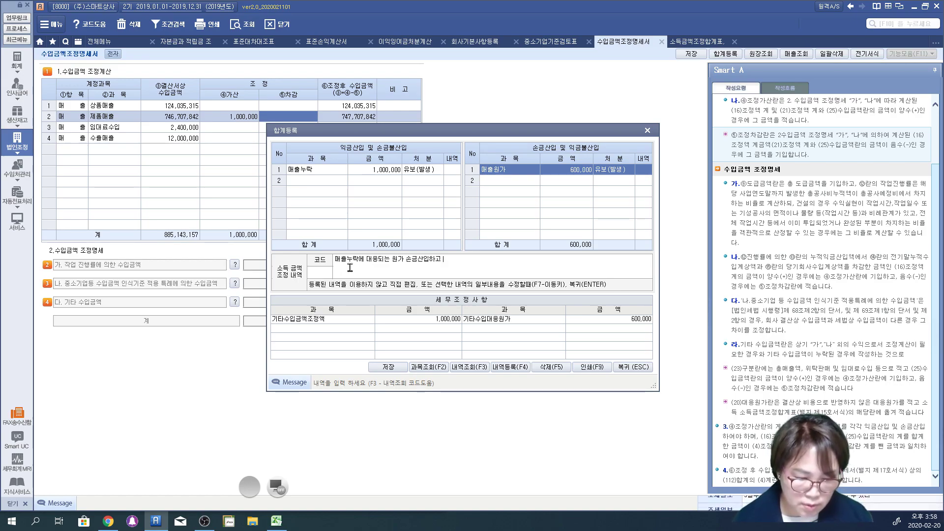
pyautogui.write(' 유보로 처분함')
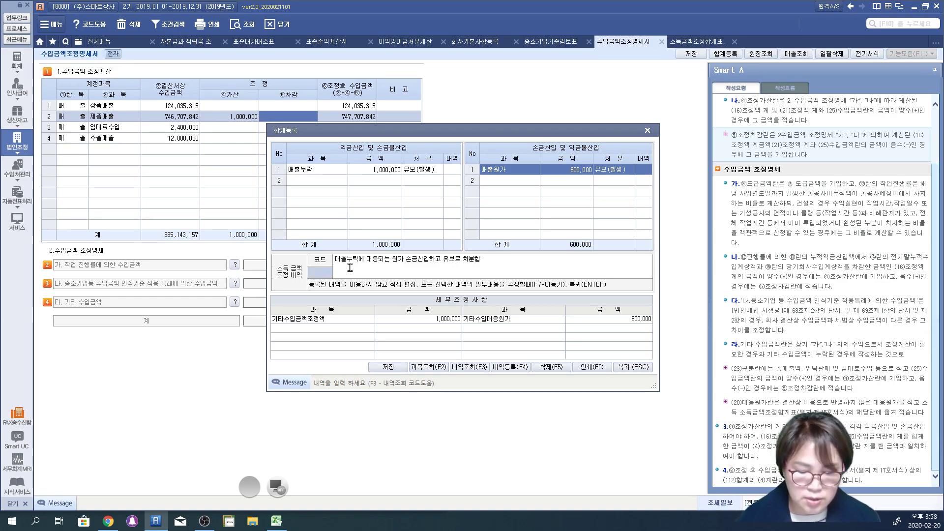
pyautogui.press('Return')
pyautogui.press('Up')
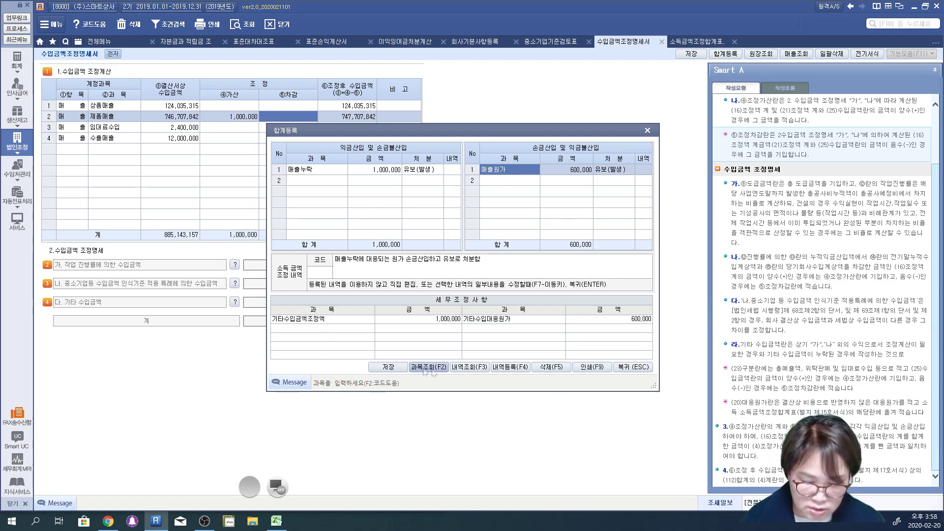
# Save the adjustments registered in 합계등록 and return to 전체메뉴
pyautogui.click(392, 368)
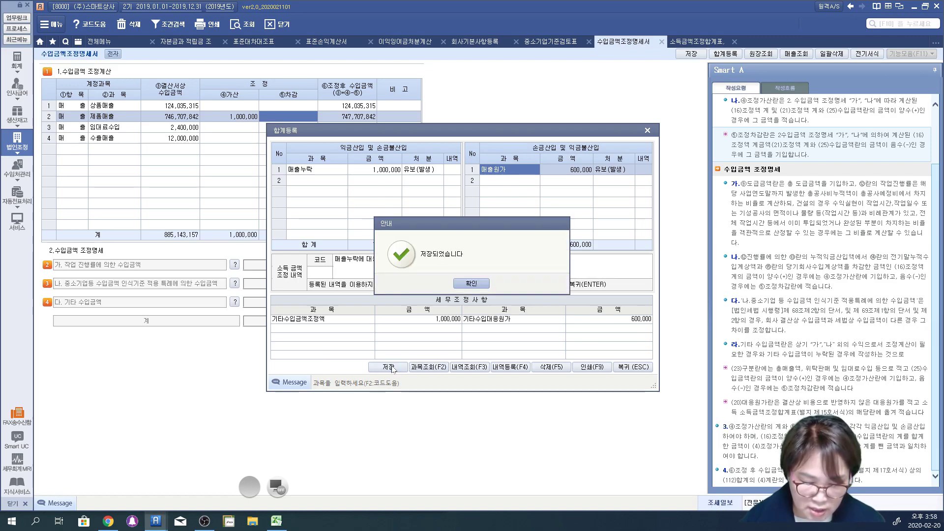
pyautogui.click(475, 287)
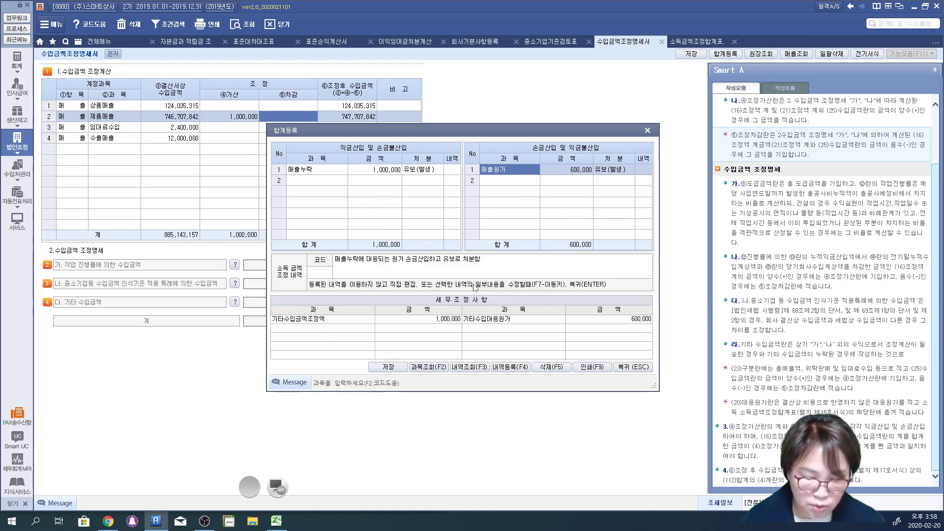
pyautogui.click(633, 368)
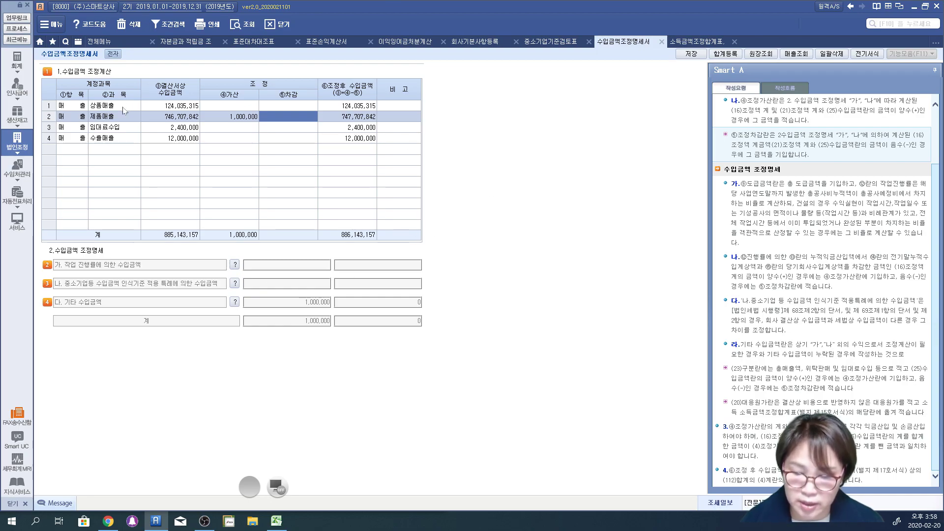
pyautogui.click(99, 44)
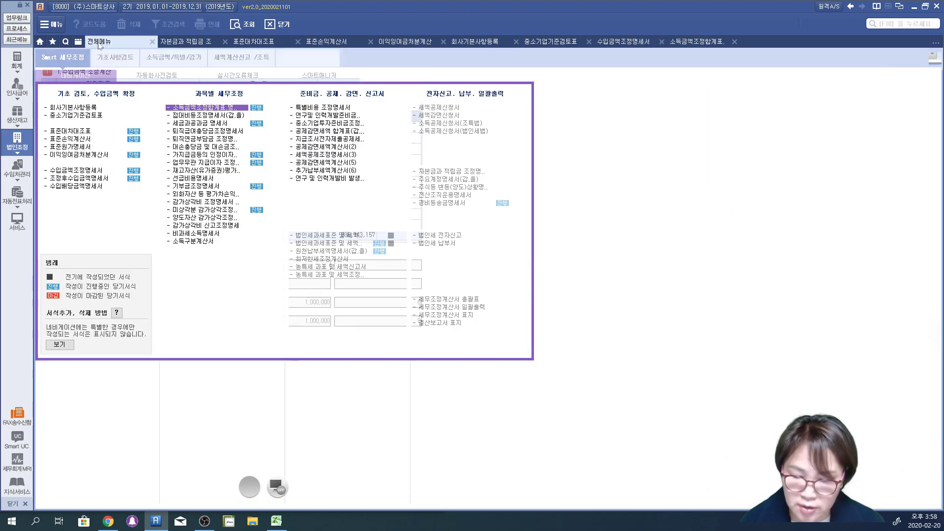
# Reload the 소득금액조정합계표 and check the 매출누락 and 매출원가 entries with their adjustment descriptions
pyautogui.click(686, 42)
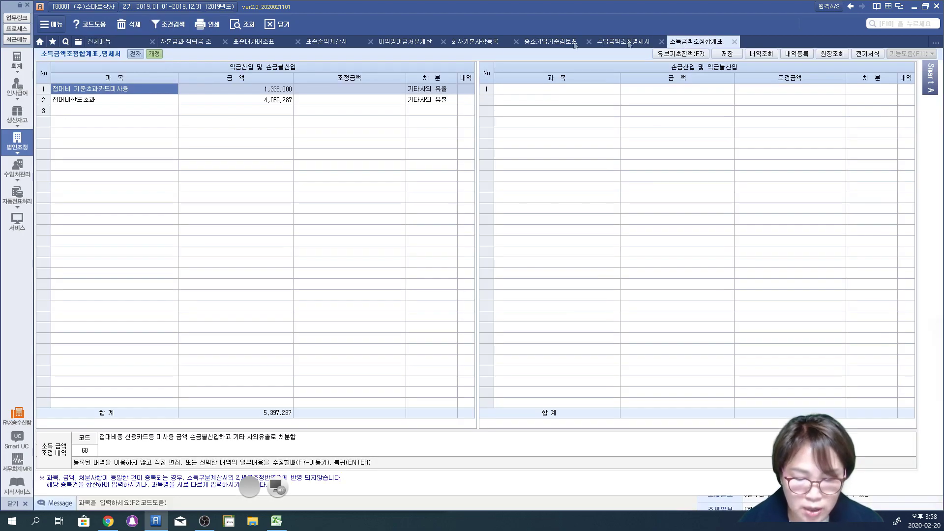
pyautogui.click(250, 23)
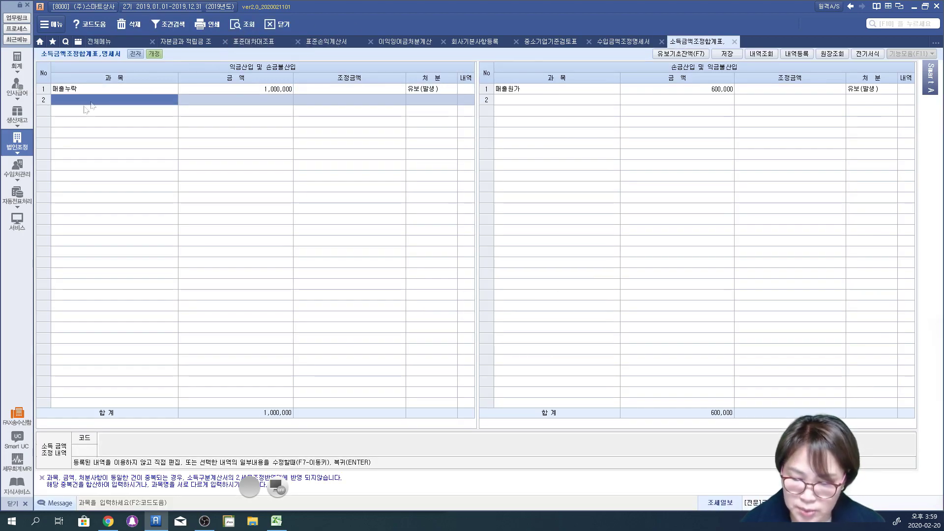
pyautogui.click(112, 90)
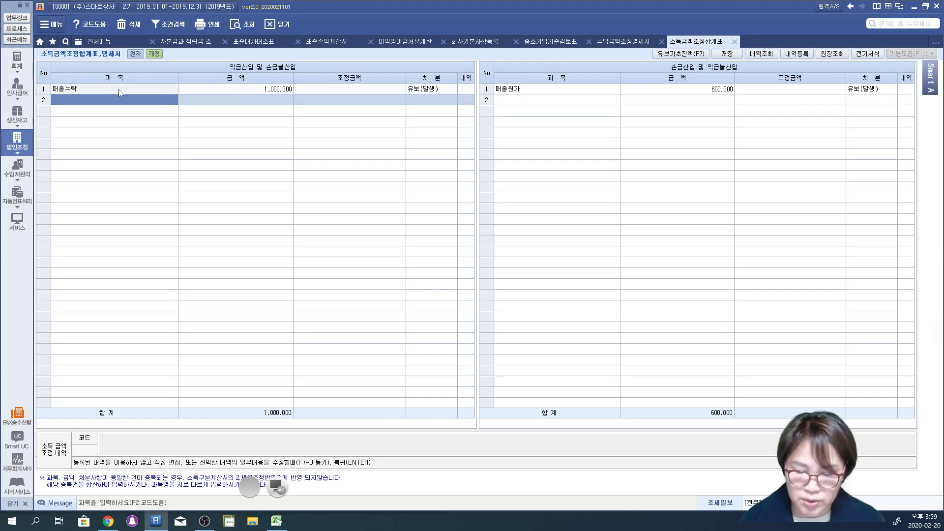
pyautogui.click(578, 89)
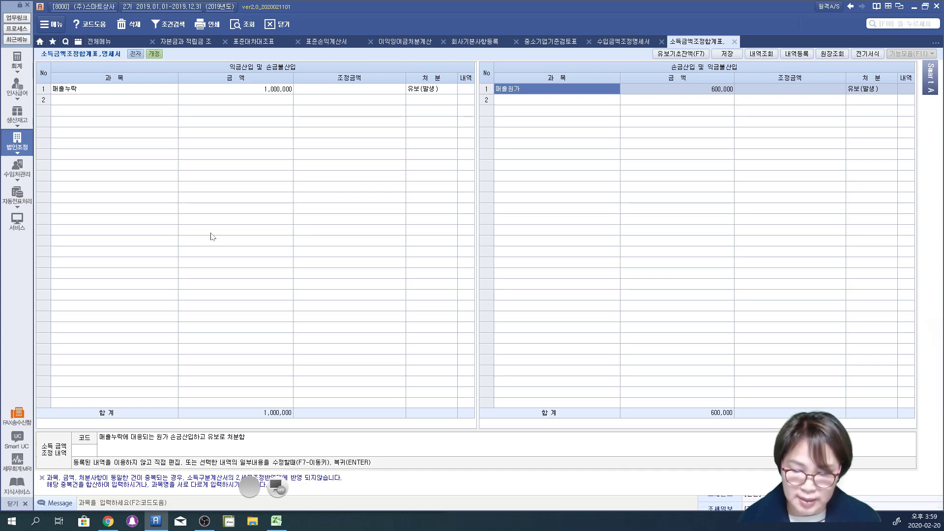
# Preview the printout of the 소득금액조정합계표 as 합계표 and as 조정명세서, and close the preview
pyautogui.click(215, 27)
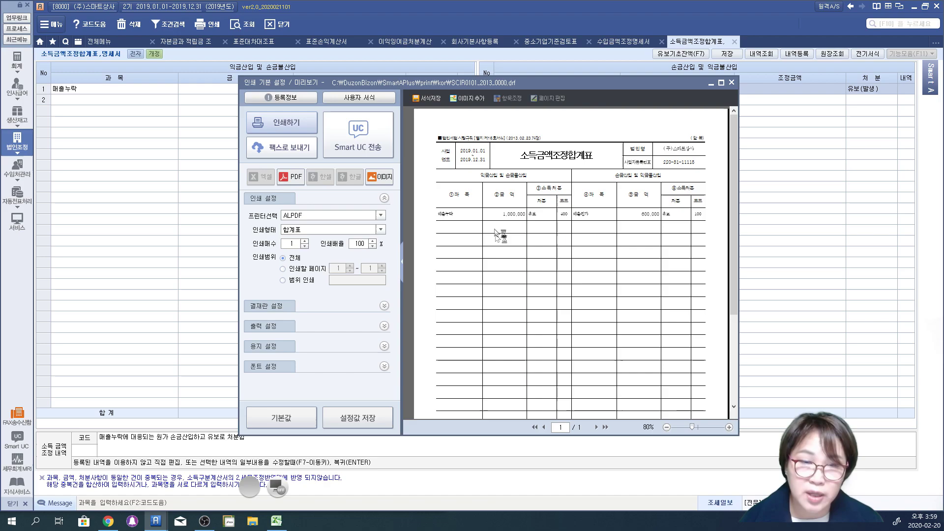
pyautogui.click(375, 230)
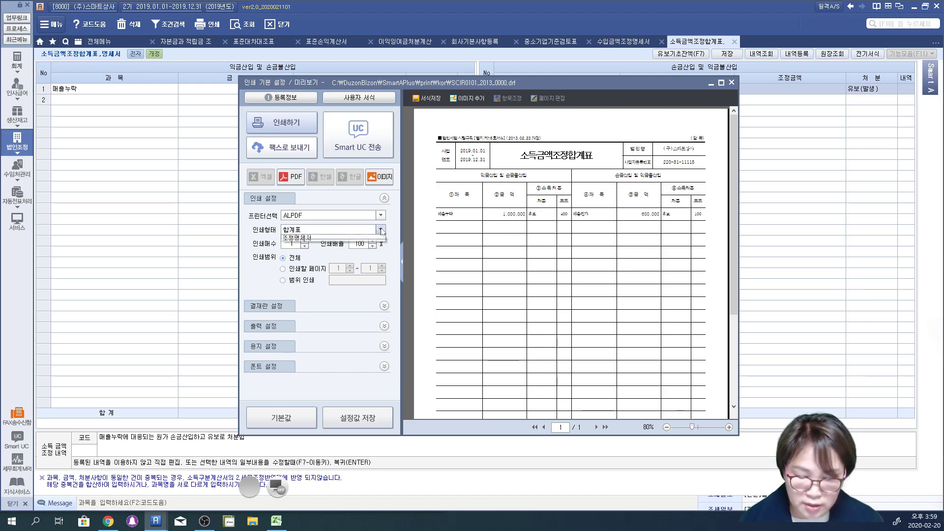
pyautogui.click(374, 245)
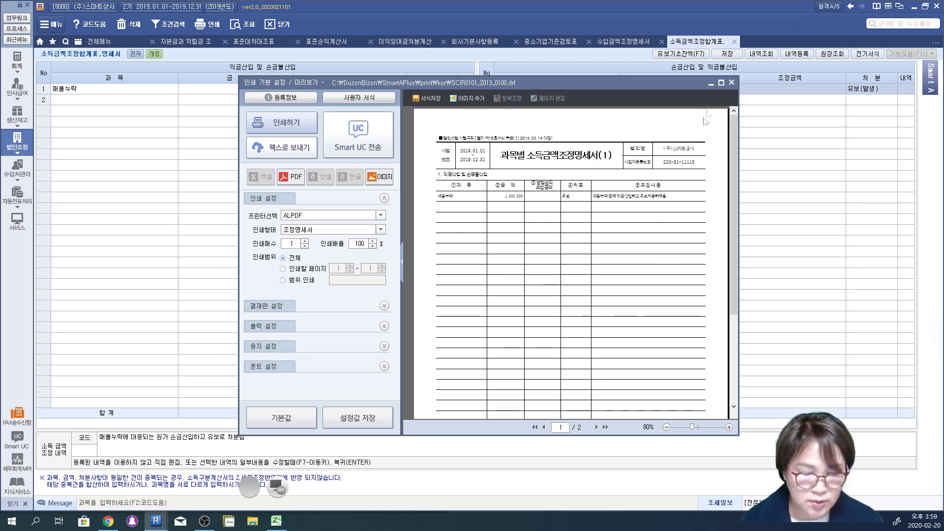
pyautogui.click(731, 85)
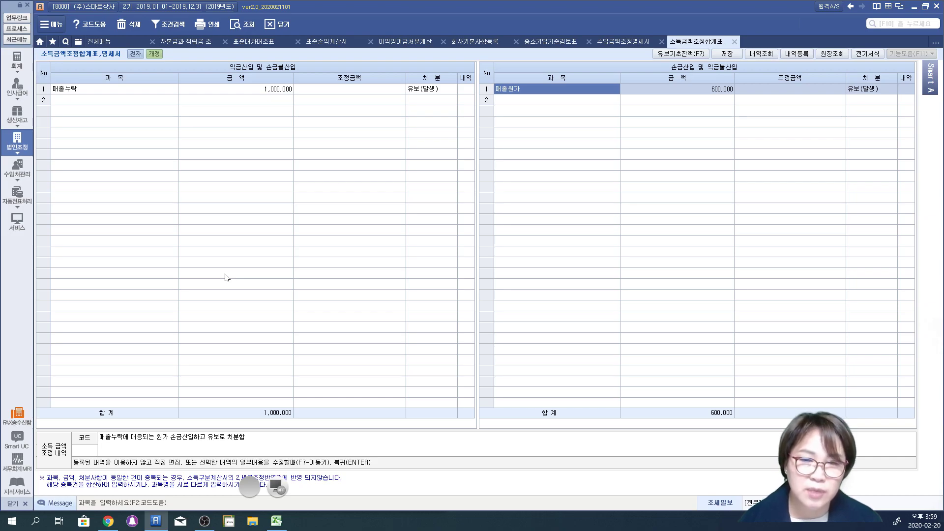
# Switch to the green writing board, handwrite the heading "수입금액조정명세서" and underline it
pyautogui.click(274, 444)
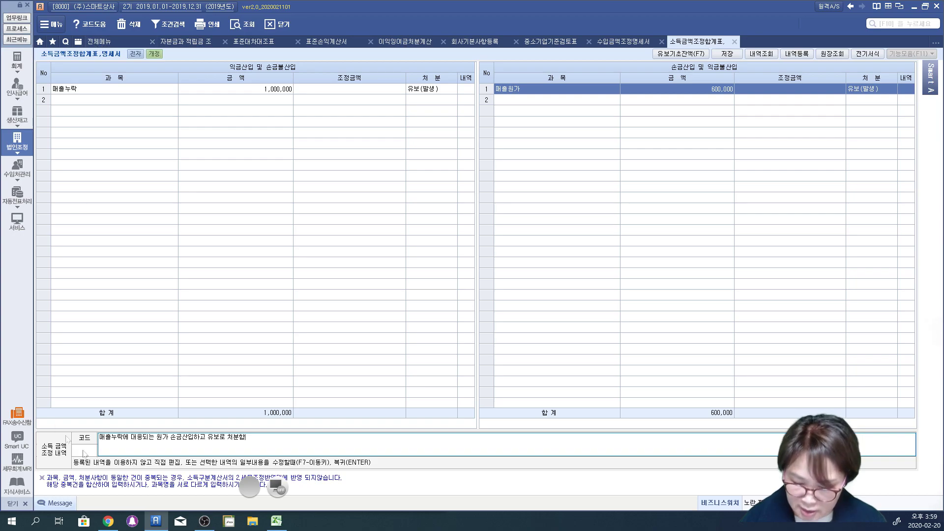
pyautogui.click(279, 487)
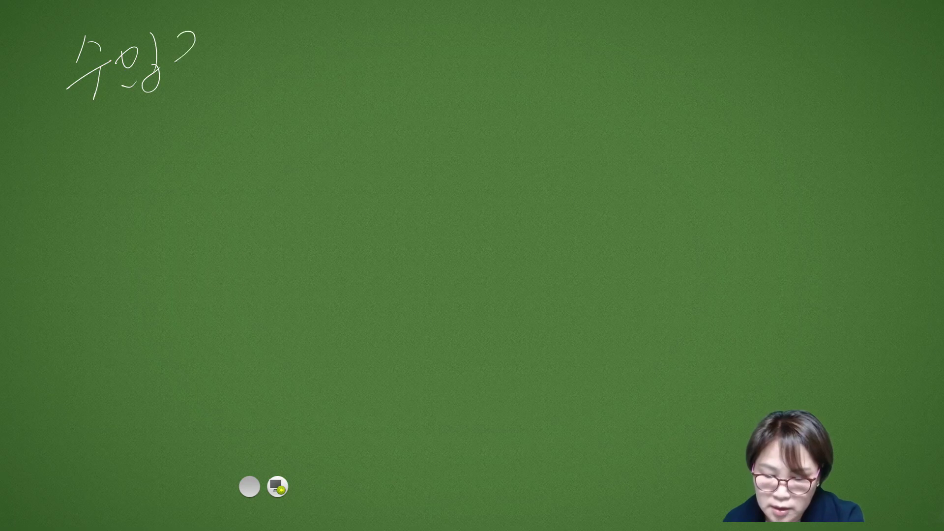
pyautogui.moveTo(194, 47); pyautogui.dragTo(210, 44)
pyautogui.moveTo(188, 69); pyautogui.dragTo(190, 89)
pyautogui.moveTo(190, 71)
pyautogui.mouseDown()
pyautogui.moveTo(209, 84)
pyautogui.moveTo(200, 85)
pyautogui.mouseUp()
pyautogui.moveTo(221, 46); pyautogui.dragTo(215, 60)
pyautogui.moveTo(232, 39); pyautogui.dragTo(241, 61)
pyautogui.moveTo(251, 34); pyautogui.dragTo(249, 90)
pyautogui.moveTo(266, 47)
pyautogui.mouseDown()
pyautogui.moveTo(266, 66)
pyautogui.moveTo(291, 56)
pyautogui.mouseUp()
pyautogui.moveTo(286, 63)
pyautogui.mouseDown()
pyautogui.moveTo(297, 79)
pyautogui.moveTo(306, 69)
pyautogui.mouseUp()
pyautogui.moveTo(312, 58)
pyautogui.mouseDown()
pyautogui.moveTo(330, 44)
pyautogui.moveTo(338, 61)
pyautogui.mouseUp()
pyautogui.moveTo(331, 73); pyautogui.dragTo(360, 74)
pyautogui.moveTo(359, 44)
pyautogui.mouseDown()
pyautogui.moveTo(375, 71)
pyautogui.moveTo(391, 61)
pyautogui.mouseUp()
pyautogui.moveTo(389, 33)
pyautogui.mouseDown()
pyautogui.moveTo(401, 67)
pyautogui.moveTo(387, 79)
pyautogui.mouseUp()
pyautogui.moveTo(421, 44)
pyautogui.mouseDown()
pyautogui.moveTo(401, 74)
pyautogui.moveTo(462, 63)
pyautogui.mouseUp()
pyautogui.moveTo(470, 47); pyautogui.dragTo(482, 50)
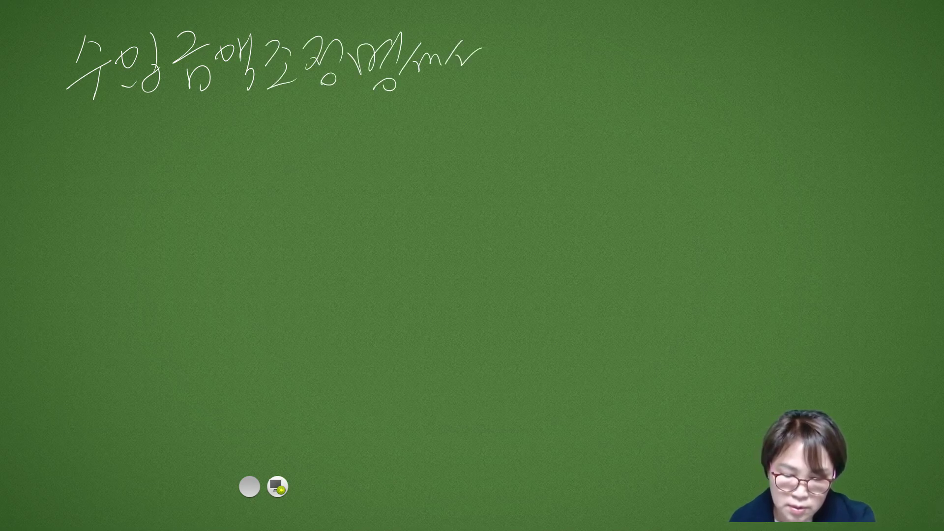
pyautogui.moveTo(73, 115); pyautogui.dragTo(478, 100)
# Handwrite "매출액 → 수입금액" below the heading and underline "수입금액"
pyautogui.moveTo(87, 157); pyautogui.dragTo(94, 190)
pyautogui.moveTo(120, 157)
pyautogui.mouseDown()
pyautogui.moveTo(122, 181)
pyautogui.moveTo(138, 188)
pyautogui.mouseUp()
pyautogui.moveTo(151, 139)
pyautogui.mouseDown()
pyautogui.moveTo(146, 157)
pyautogui.moveTo(173, 159)
pyautogui.mouseUp()
pyautogui.moveTo(162, 172)
pyautogui.mouseDown()
pyautogui.moveTo(170, 177)
pyautogui.moveTo(174, 159)
pyautogui.mouseUp()
pyautogui.moveTo(183, 155)
pyautogui.mouseDown()
pyautogui.moveTo(187, 176)
pyautogui.moveTo(199, 145)
pyautogui.mouseUp()
pyautogui.moveTo(199, 145); pyautogui.dragTo(209, 188)
pyautogui.moveTo(256, 151); pyautogui.dragTo(256, 178)
pyautogui.moveTo(279, 155); pyautogui.dragTo(298, 143)
pyautogui.moveTo(272, 172); pyautogui.dragTo(317, 150)
pyautogui.moveTo(298, 161); pyautogui.dragTo(297, 192)
pyautogui.moveTo(325, 137); pyautogui.dragTo(324, 148)
pyautogui.moveTo(346, 129)
pyautogui.mouseDown()
pyautogui.moveTo(340, 178)
pyautogui.moveTo(380, 146)
pyautogui.mouseUp()
pyautogui.moveTo(352, 158)
pyautogui.mouseDown()
pyautogui.moveTo(395, 142)
pyautogui.moveTo(389, 178)
pyautogui.mouseUp()
pyautogui.moveTo(399, 134); pyautogui.dragTo(402, 147)
pyautogui.moveTo(416, 125)
pyautogui.mouseDown()
pyautogui.moveTo(419, 147)
pyautogui.moveTo(430, 148)
pyautogui.mouseUp()
pyautogui.moveTo(427, 156); pyautogui.dragTo(438, 180)
pyautogui.moveTo(273, 211); pyautogui.dragTo(453, 207)
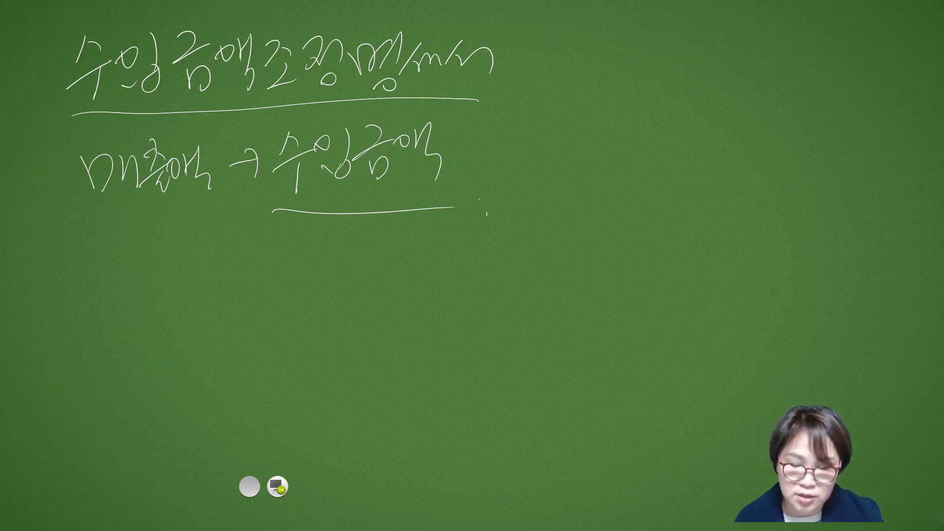
# Circle "수입금액" and handwrite "(익금)" beside it with "산입" underneath
pyautogui.moveTo(275, 216)
pyautogui.mouseDown()
pyautogui.moveTo(455, 112)
pyautogui.moveTo(437, 223)
pyautogui.mouseUp()
pyautogui.moveTo(491, 120); pyautogui.dragTo(497, 189)
pyautogui.moveTo(517, 129); pyautogui.dragTo(516, 130)
pyautogui.moveTo(541, 116)
pyautogui.mouseDown()
pyautogui.moveTo(541, 183)
pyautogui.moveTo(582, 148)
pyautogui.mouseUp()
pyautogui.moveTo(559, 152)
pyautogui.mouseDown()
pyautogui.moveTo(591, 141)
pyautogui.moveTo(598, 175)
pyautogui.mouseUp()
pyautogui.moveTo(605, 117)
pyautogui.mouseDown()
pyautogui.moveTo(621, 130)
pyautogui.moveTo(617, 176)
pyautogui.mouseUp()
pyautogui.moveTo(435, 223)
pyautogui.mouseDown()
pyautogui.moveTo(426, 252)
pyautogui.moveTo(462, 255)
pyautogui.mouseUp()
pyautogui.moveTo(442, 260); pyautogui.dragTo(456, 270)
pyautogui.moveTo(484, 227); pyautogui.dragTo(483, 229)
pyautogui.moveTo(503, 218); pyautogui.dragTo(505, 254)
pyautogui.moveTo(475, 257); pyautogui.dragTo(501, 268)
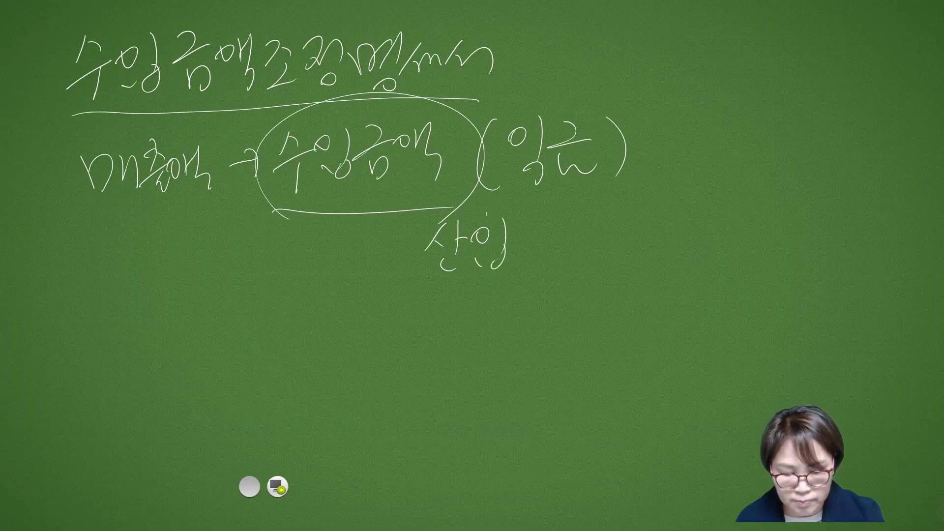